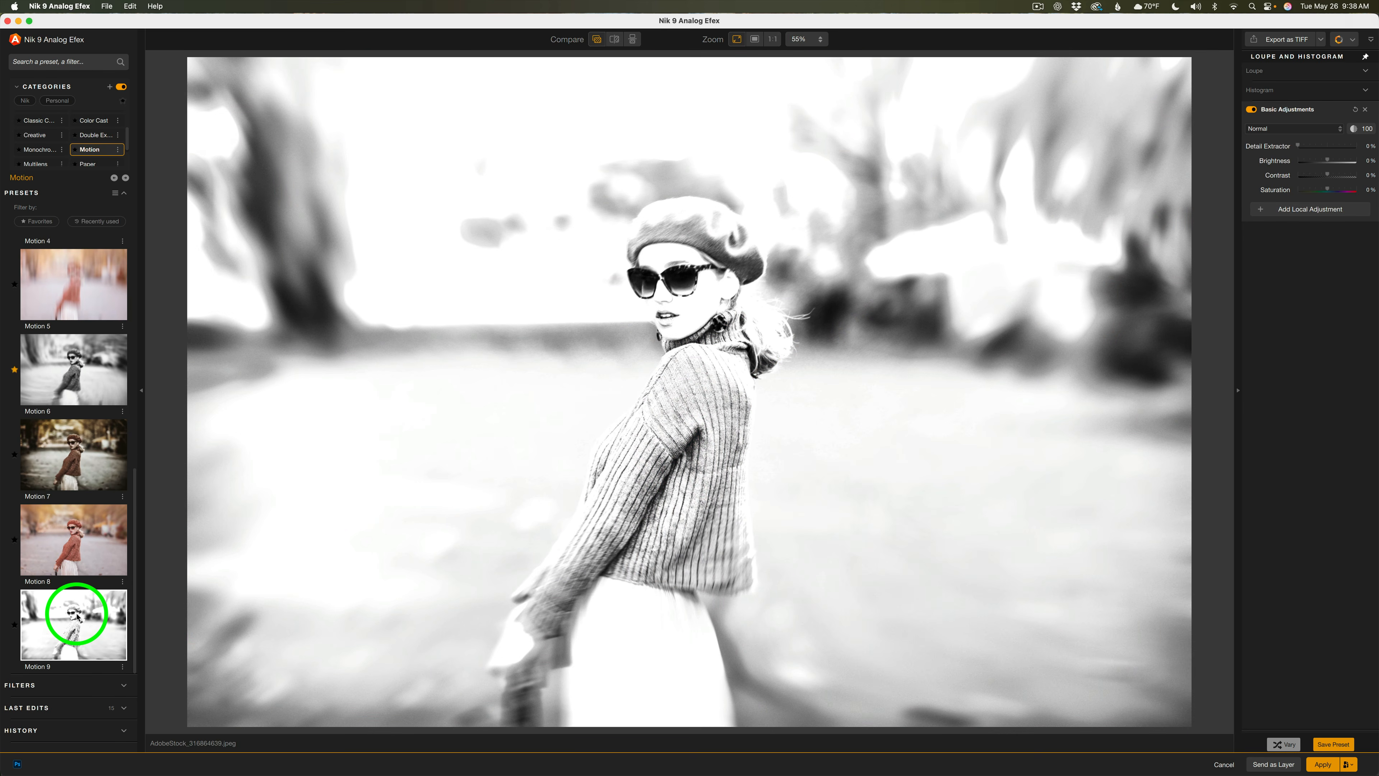
Preview the Toy Camera presets 1 through 5 on the portrait
{"action": "left_click", "coordinate": [82, 471]}
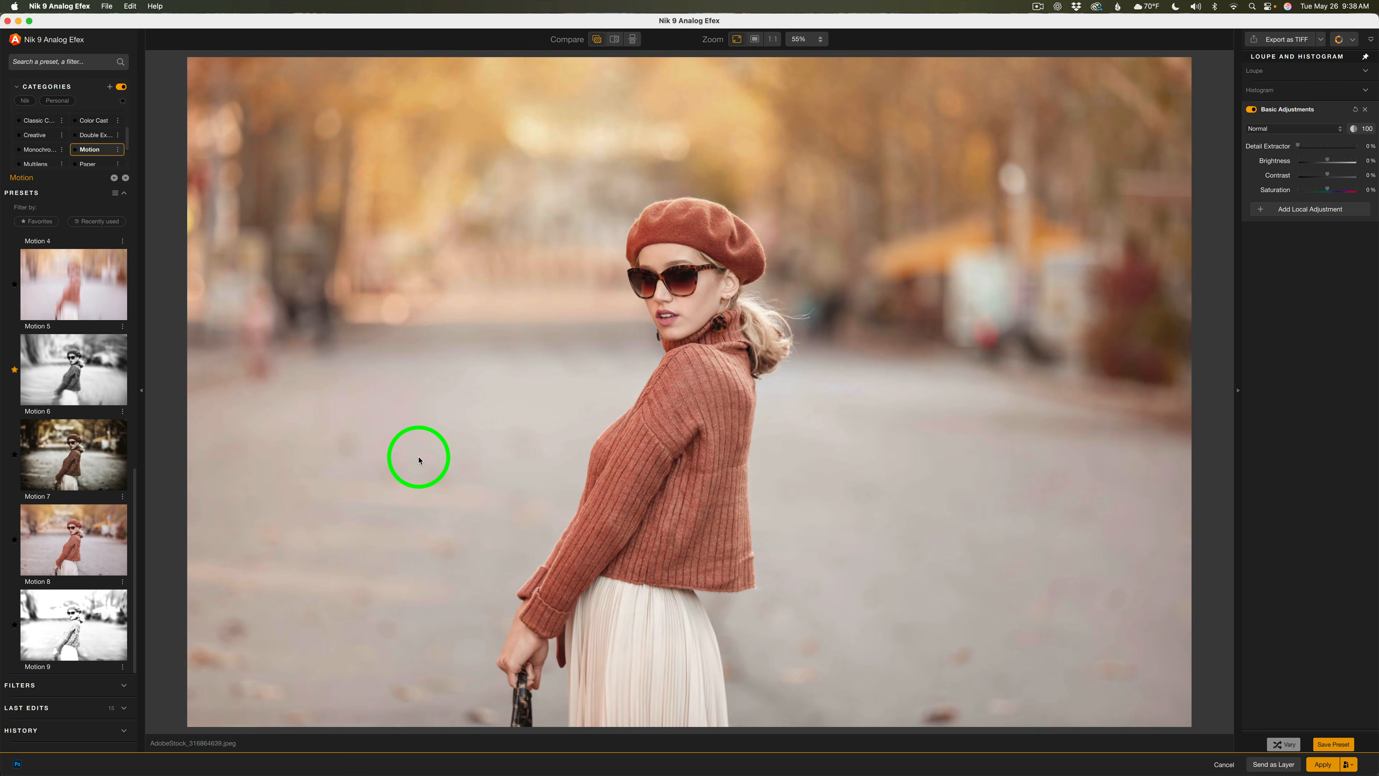
{"action": "left_click", "coordinate": [76, 262]}
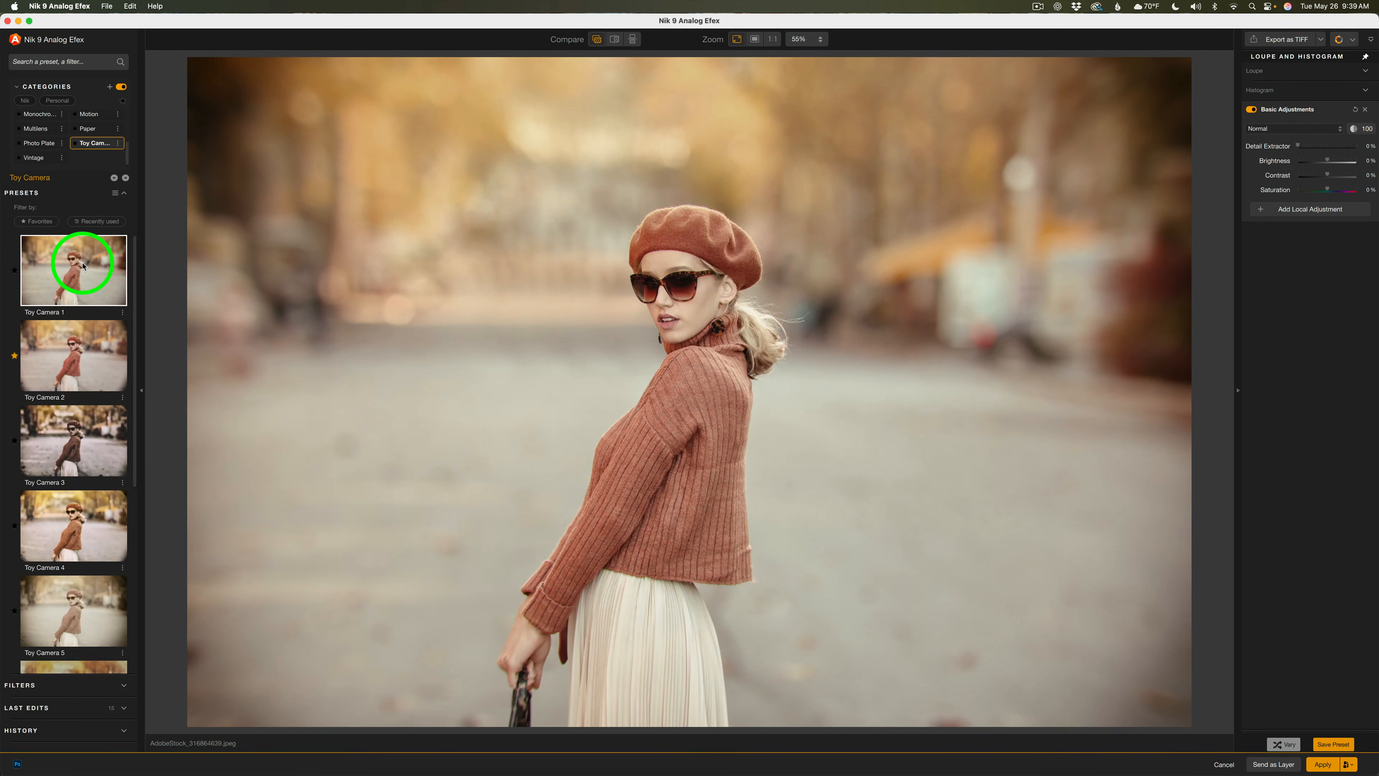
{"action": "left_click", "coordinate": [76, 349]}
{"action": "left_click", "coordinate": [95, 452]}
{"action": "left_click", "coordinate": [99, 508]}
{"action": "left_click", "coordinate": [98, 586]}
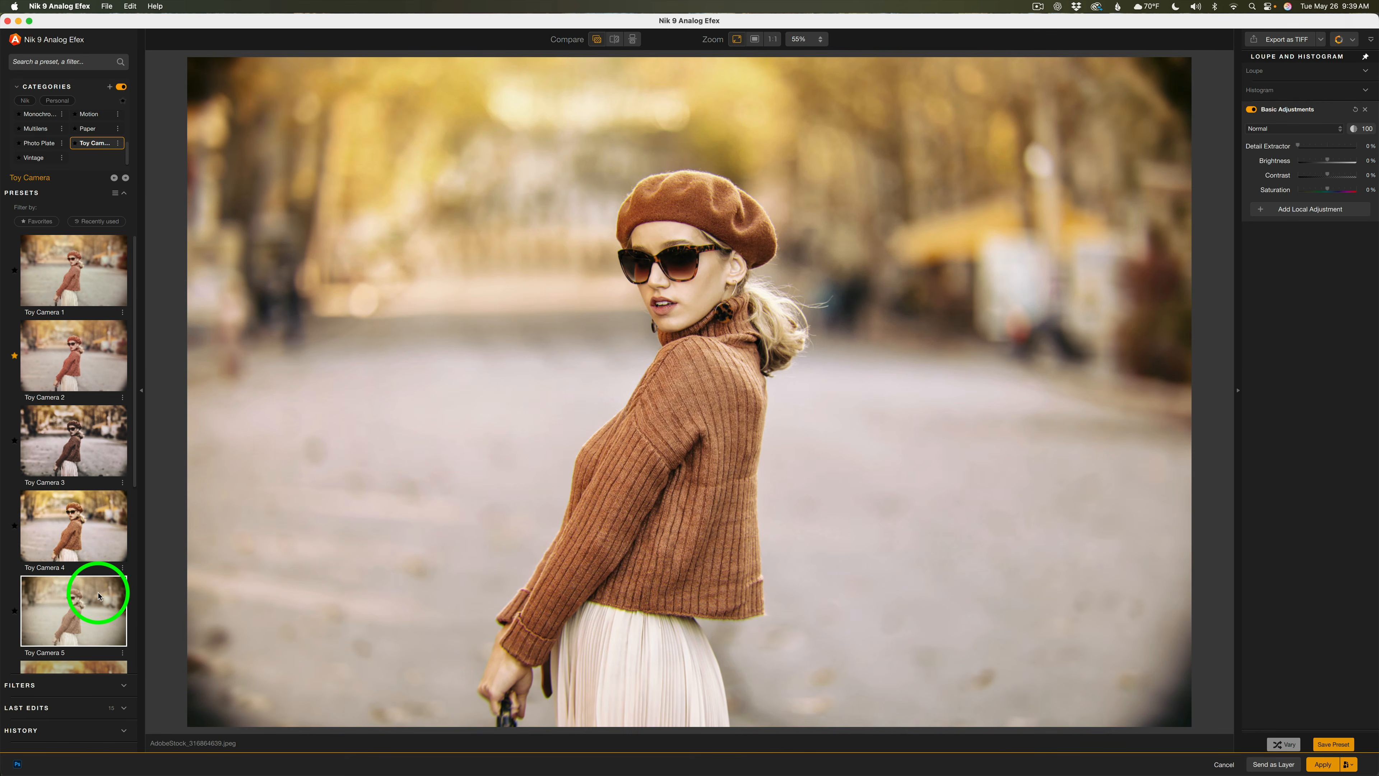
Scroll the Toy Camera preset list and preview Toy Camera 6 through 8
{"action": "scroll", "coordinate": [99, 570], "scroll_direction": "down", "scroll_amount": 3}
{"action": "left_click", "coordinate": [100, 521]}
{"action": "left_click", "coordinate": [87, 584]}
{"action": "scroll", "coordinate": [85, 543], "scroll_direction": "down", "scroll_amount": 3}
{"action": "left_click", "coordinate": [84, 533]}
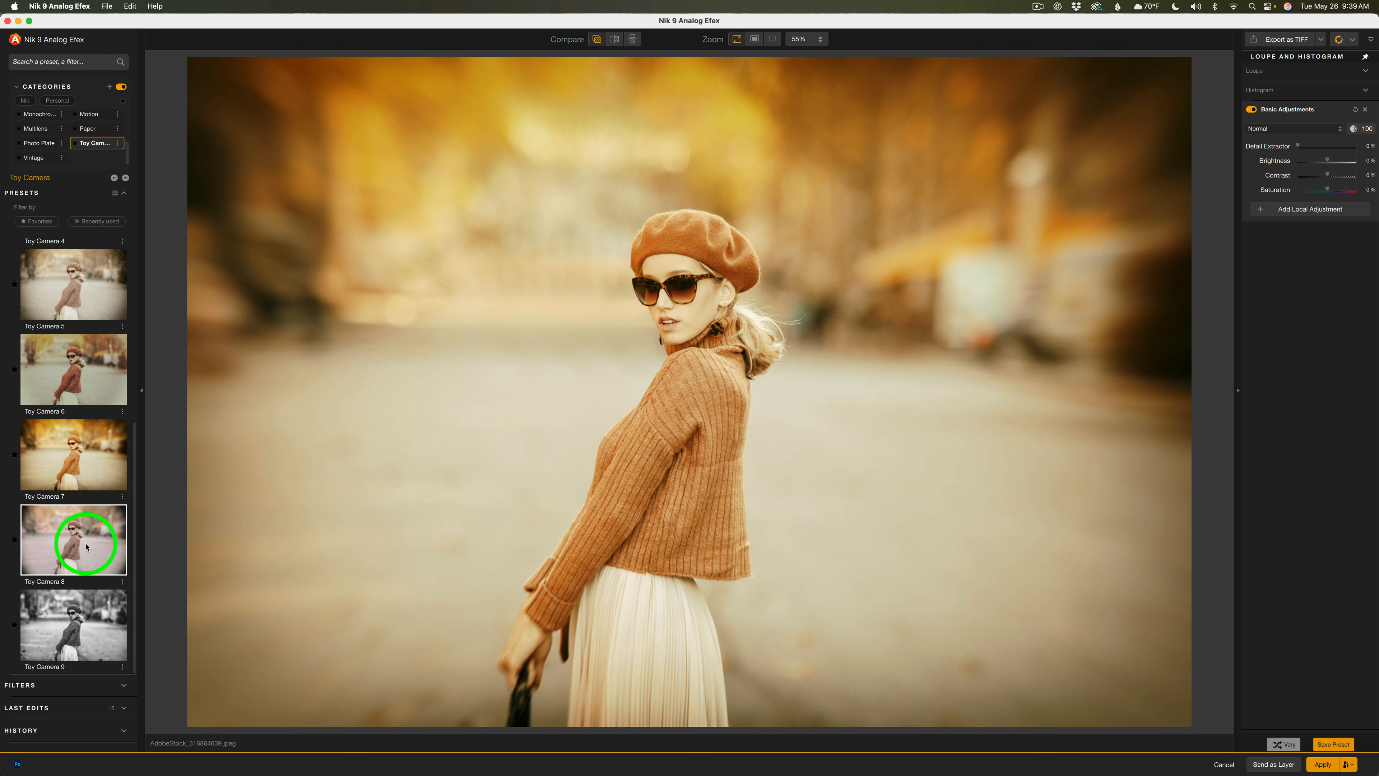
Preview the Multilens presets 1 through 6 on the portrait
{"action": "left_click", "coordinate": [88, 619]}
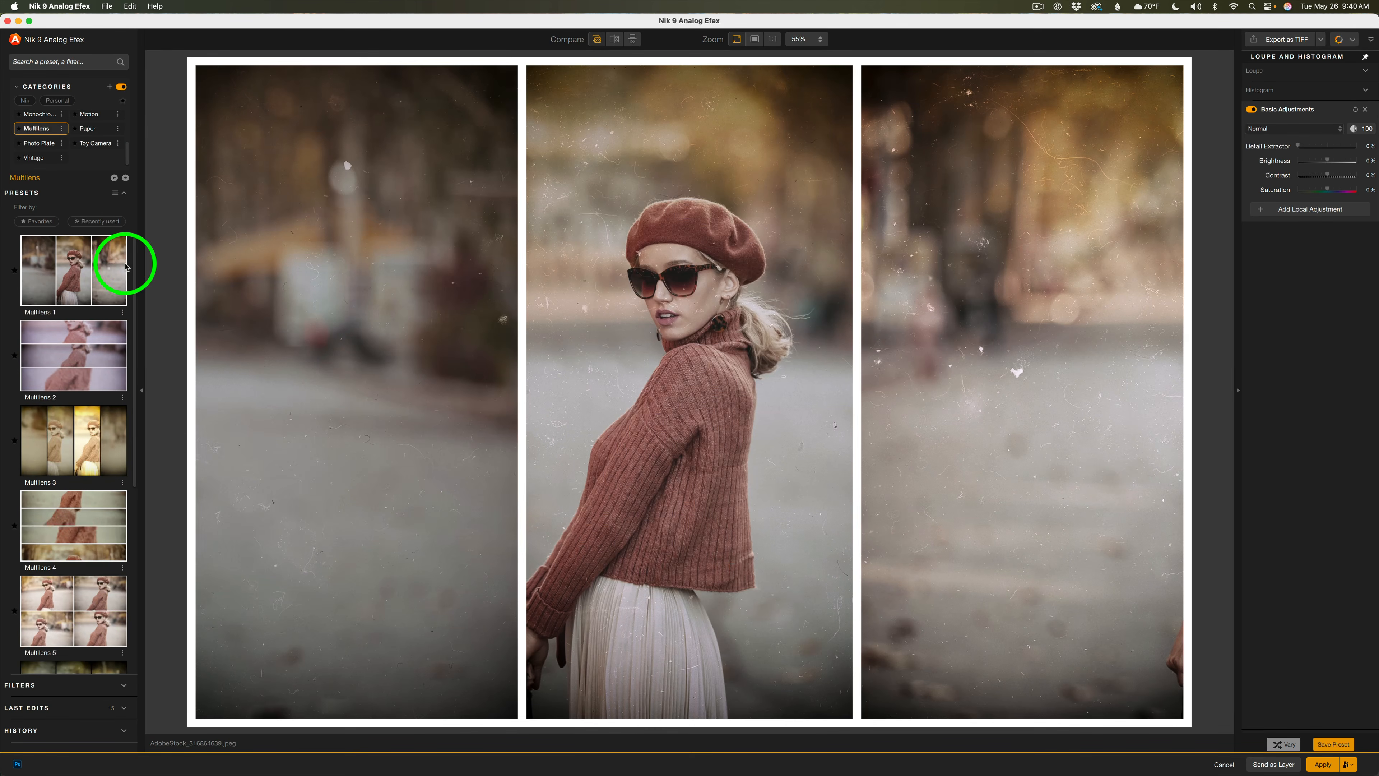
{"action": "left_click", "coordinate": [100, 348]}
{"action": "left_click", "coordinate": [89, 422]}
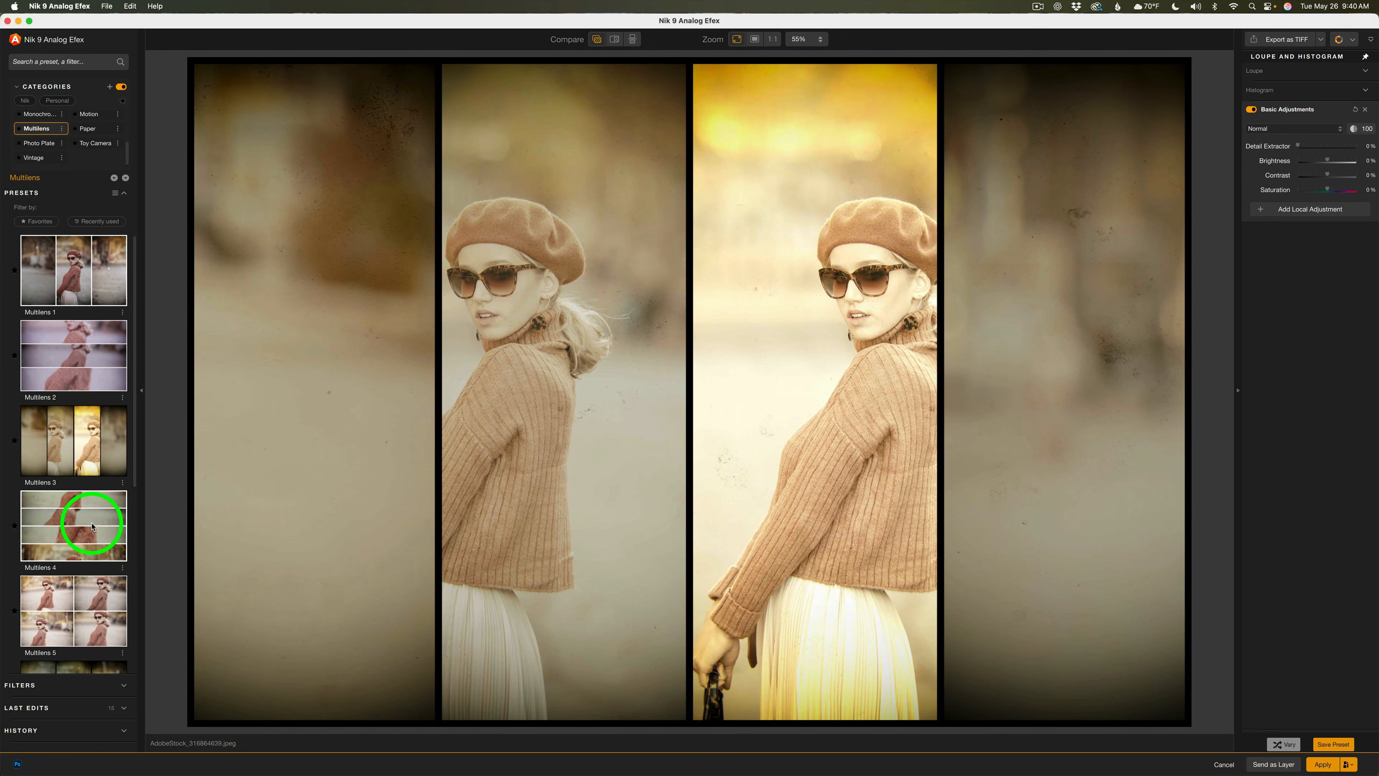
{"action": "left_click", "coordinate": [96, 597]}
{"action": "scroll", "coordinate": [92, 576], "scroll_direction": "down", "scroll_amount": 4}
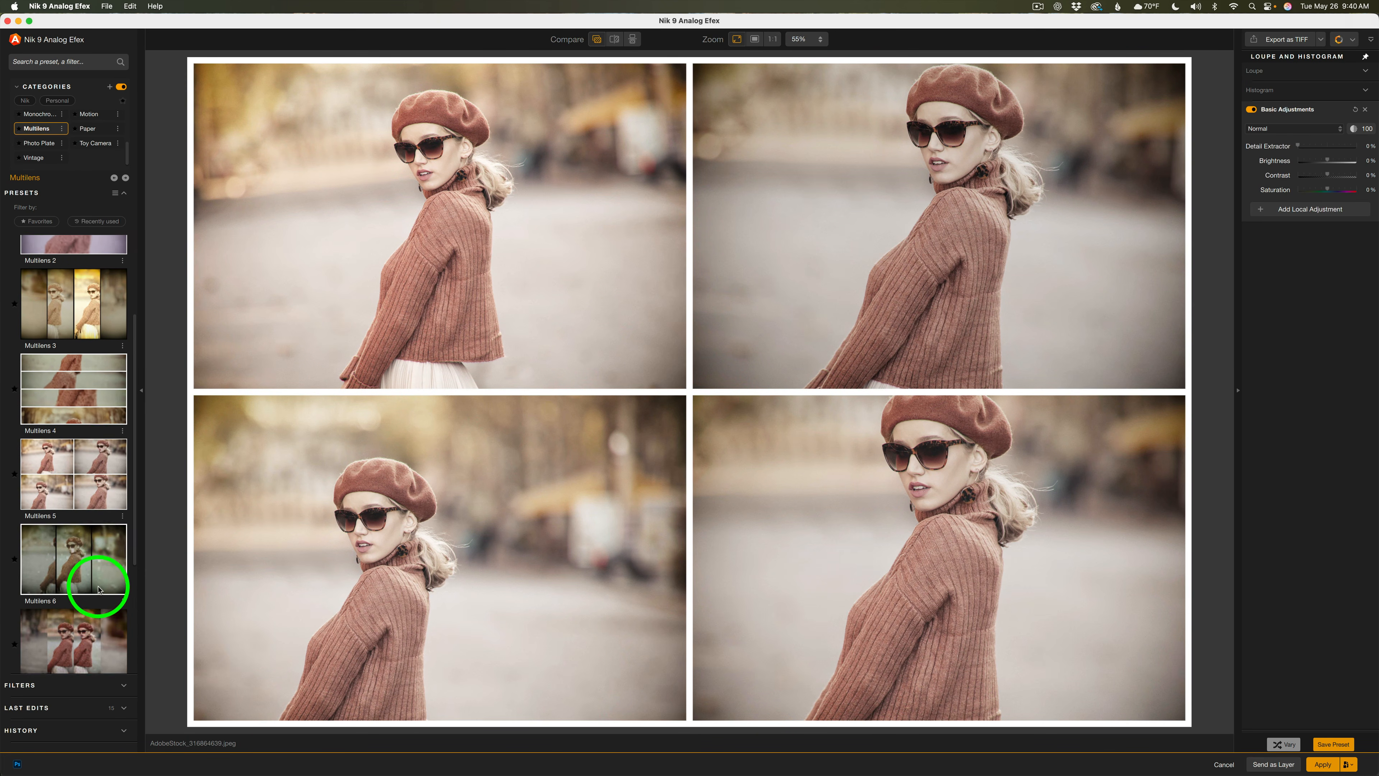
{"action": "left_click", "coordinate": [85, 534]}
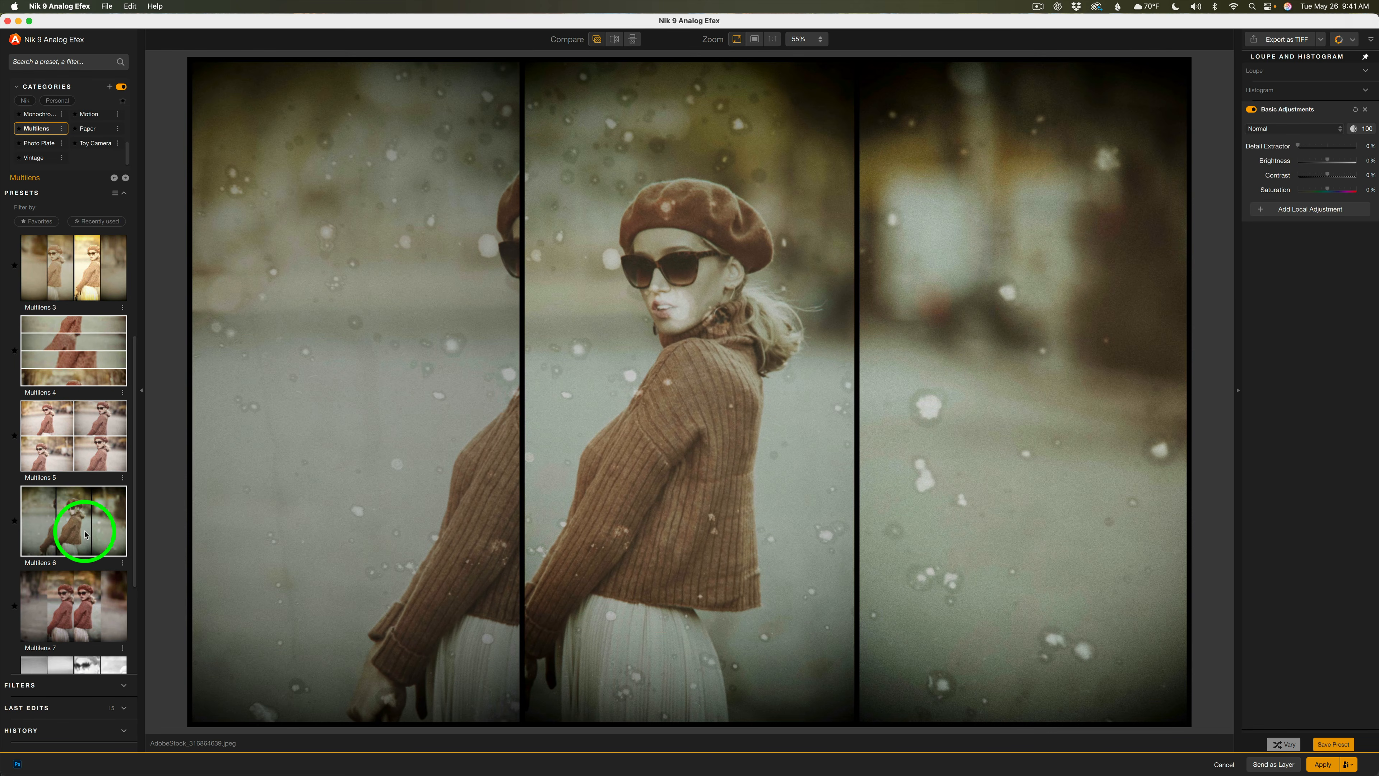
Scroll the Multilens list and preview Multilens 7 through 9
{"action": "scroll", "coordinate": [83, 524], "scroll_direction": "down", "scroll_amount": 3}
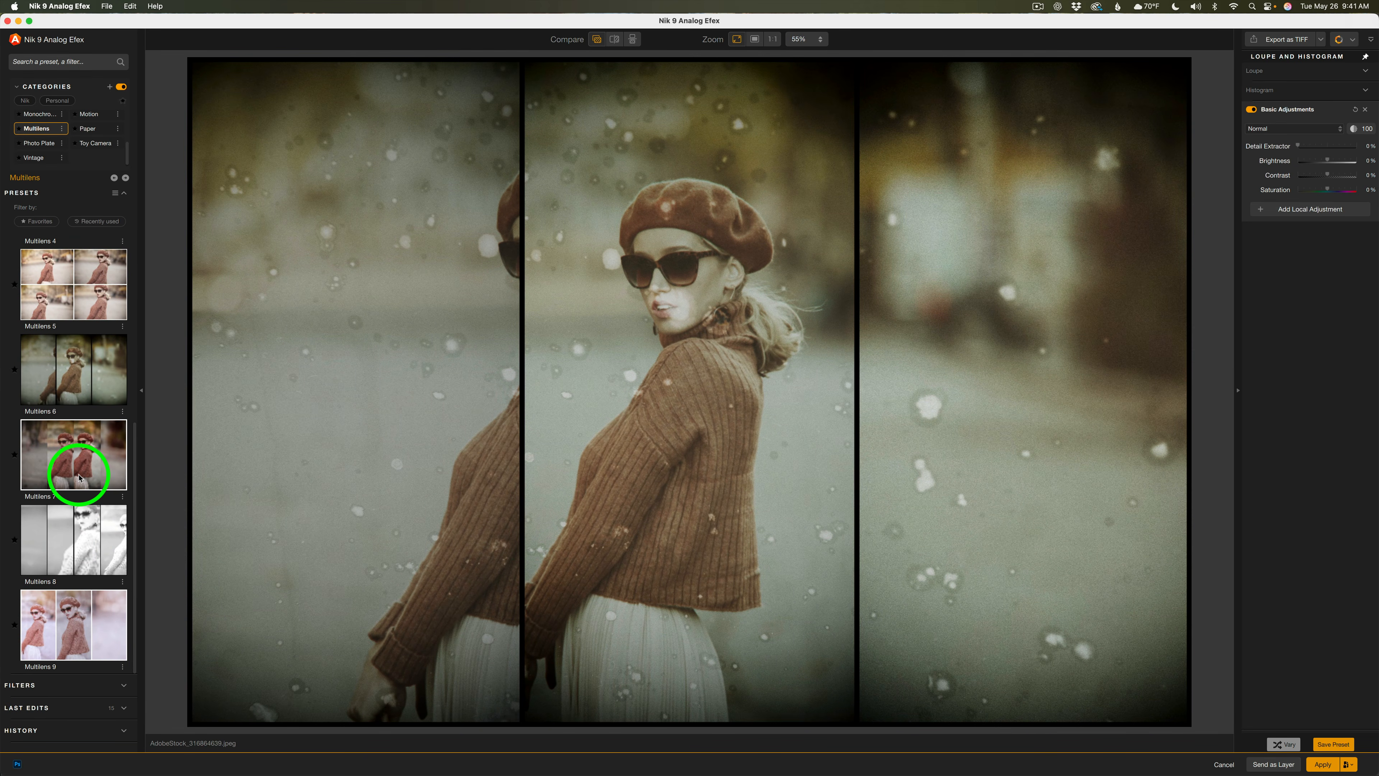
{"action": "left_click", "coordinate": [80, 478]}
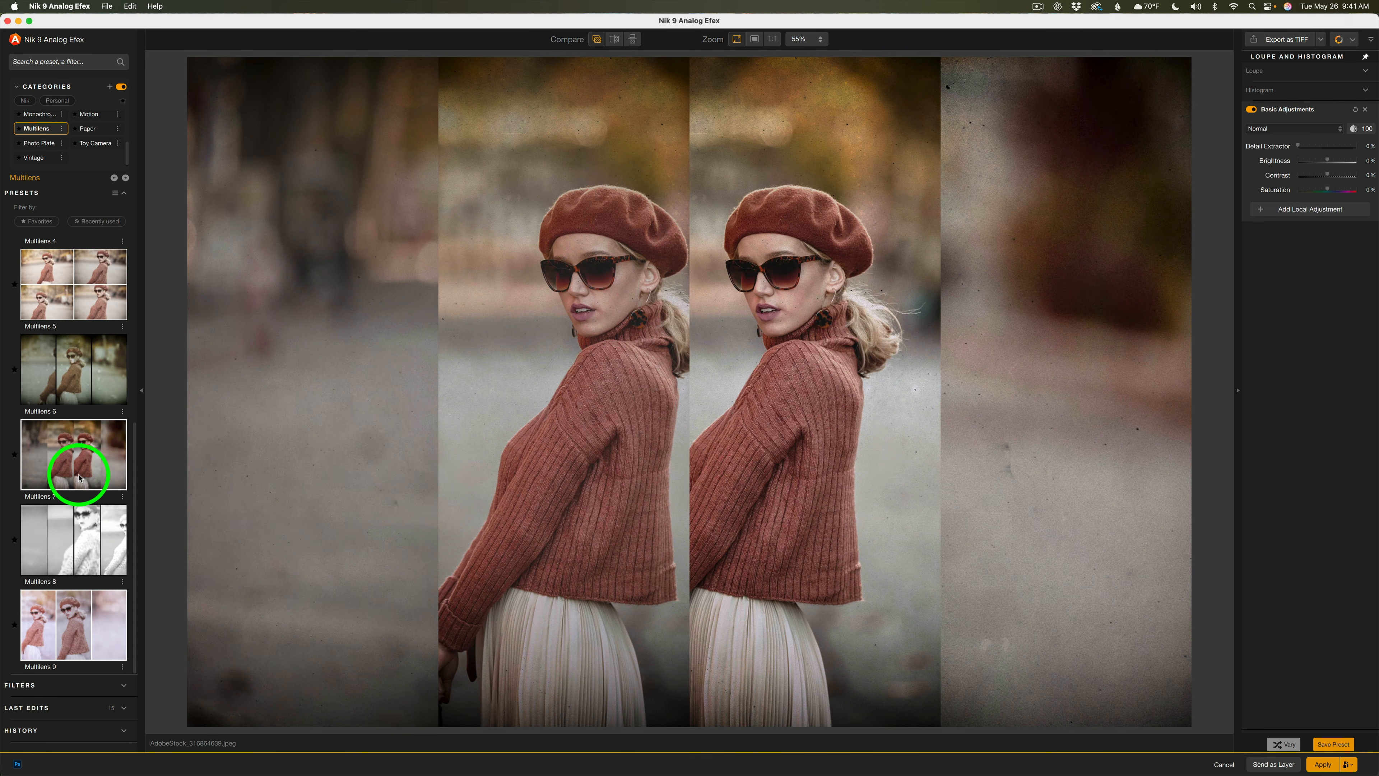
{"action": "left_click", "coordinate": [74, 629]}
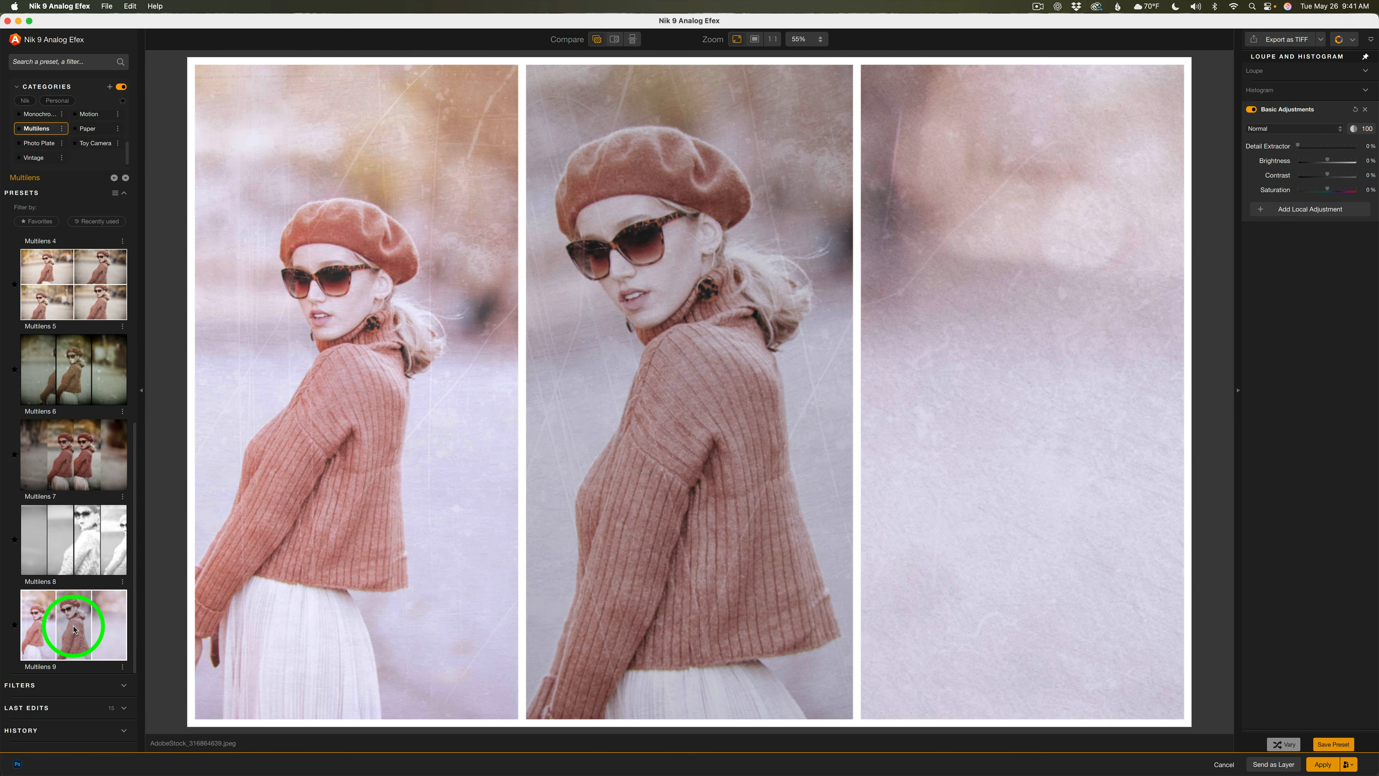
Apply a Trending preset and drag the lens vignette centre far toward the image's left edge
{"action": "left_click", "coordinate": [80, 522]}
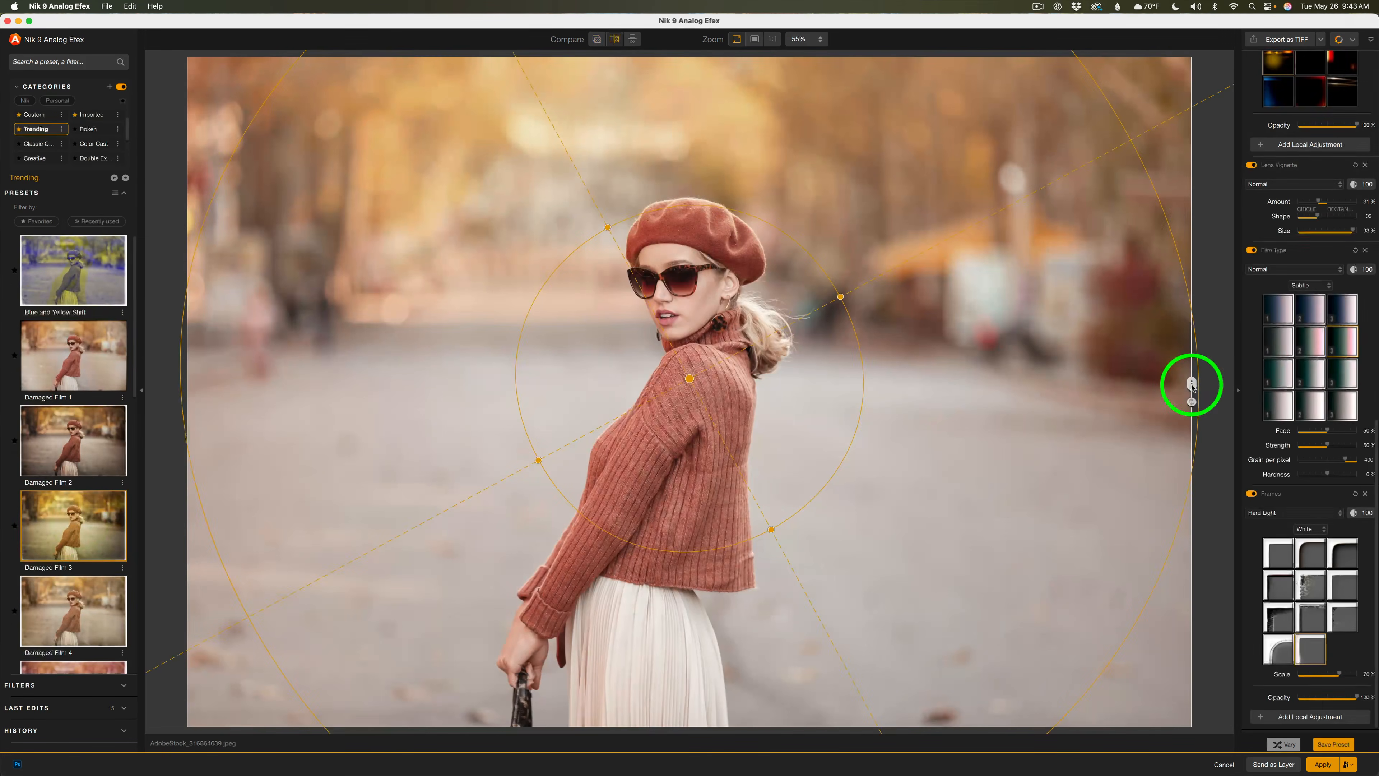
{"action": "left_click_drag", "start_coordinate": [1188, 385], "coordinate": [156, 313]}
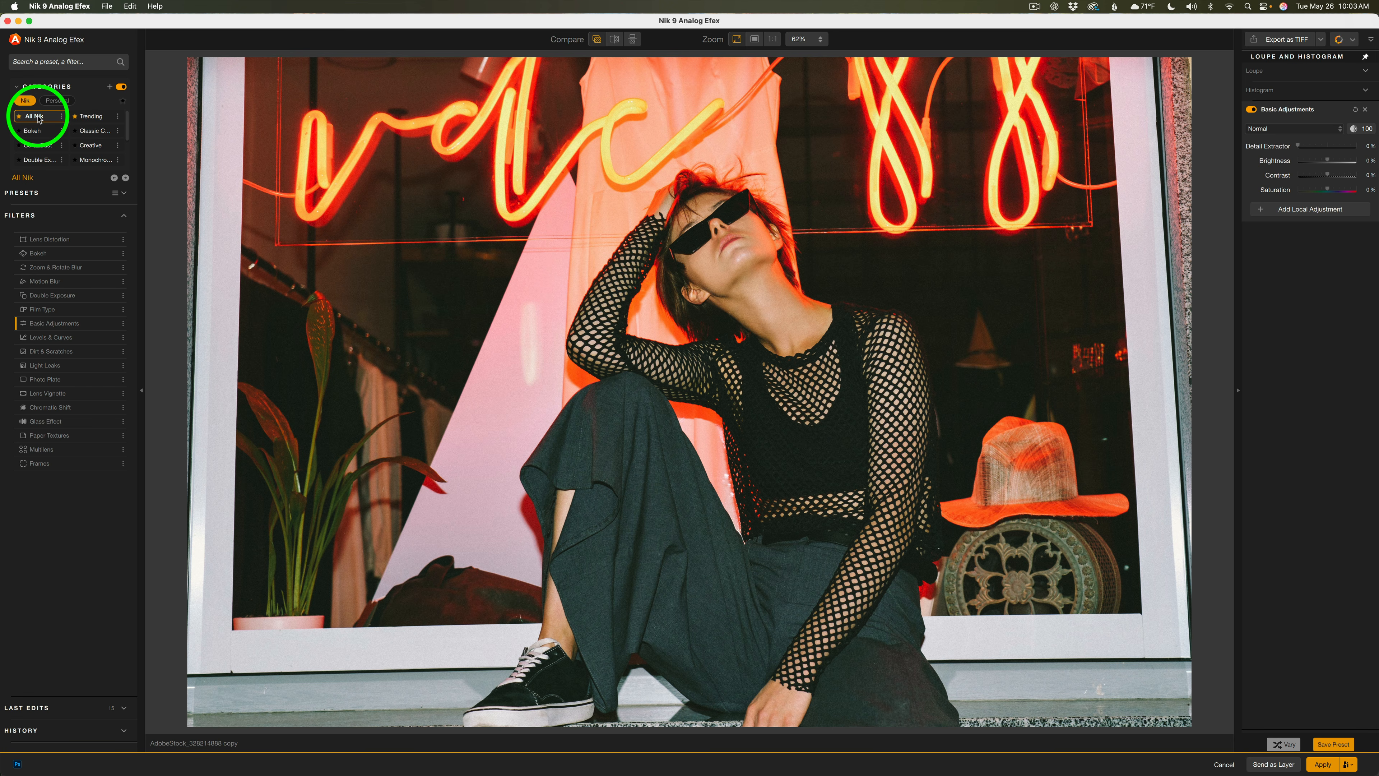
Browse the Bokeh, Color Cast and Double Exposure categories, then return to All Nik
{"action": "left_click", "coordinate": [37, 134]}
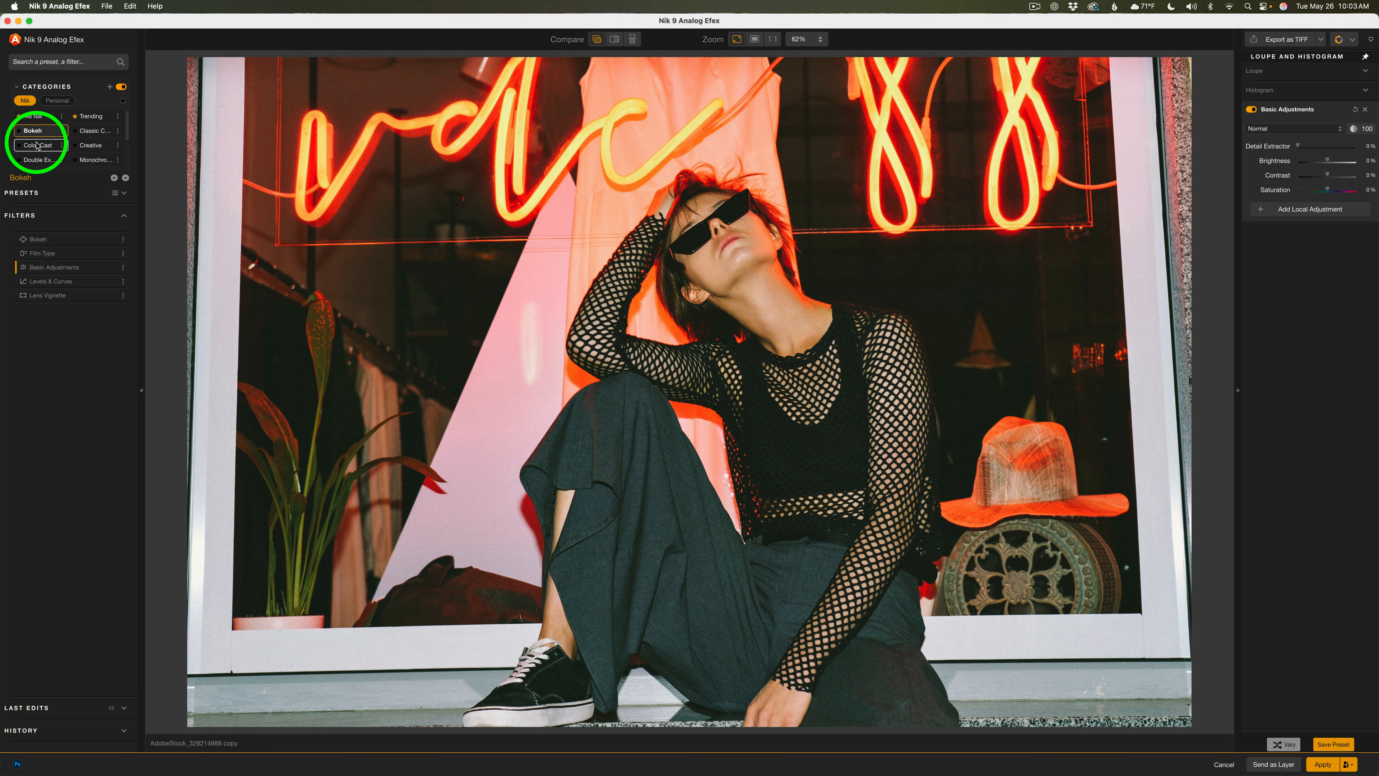
{"action": "left_click", "coordinate": [39, 145]}
{"action": "left_click", "coordinate": [42, 160]}
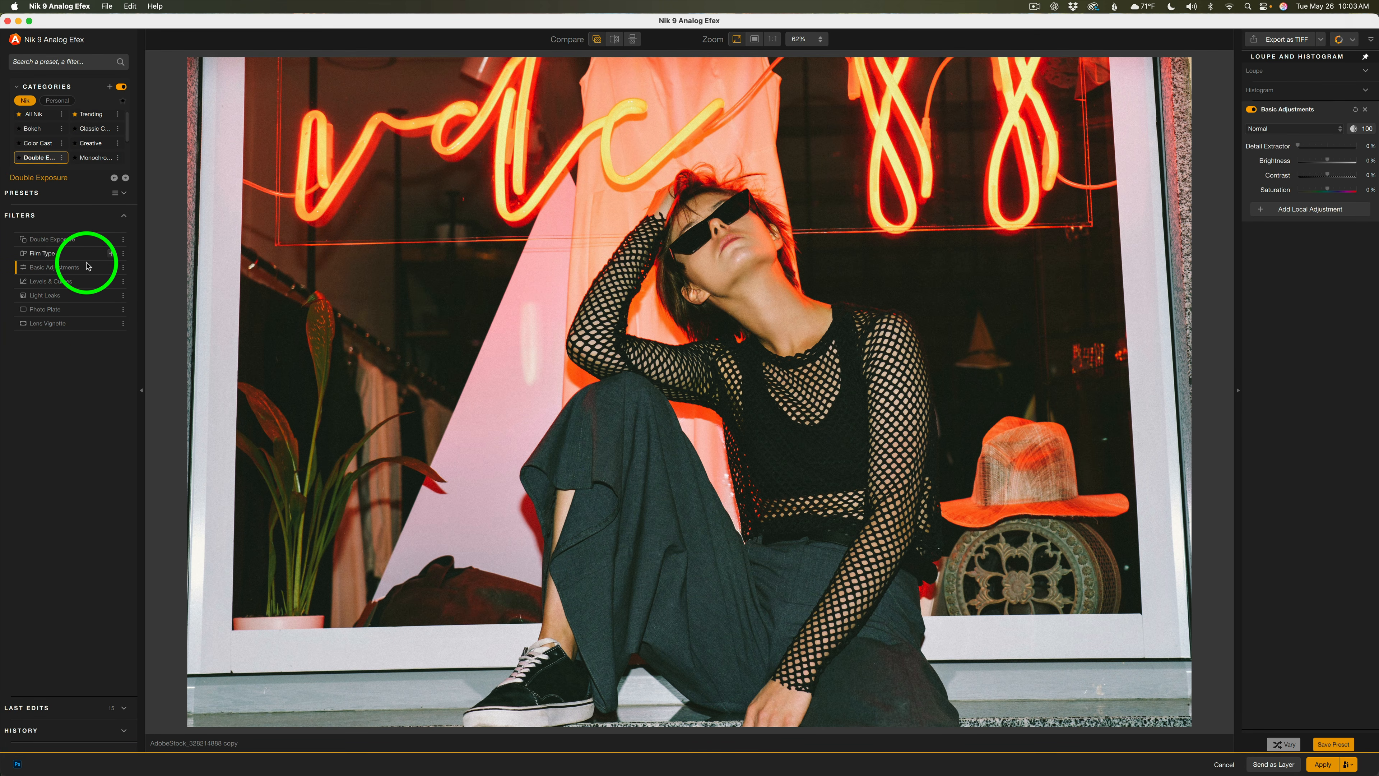
{"action": "left_click", "coordinate": [34, 115]}
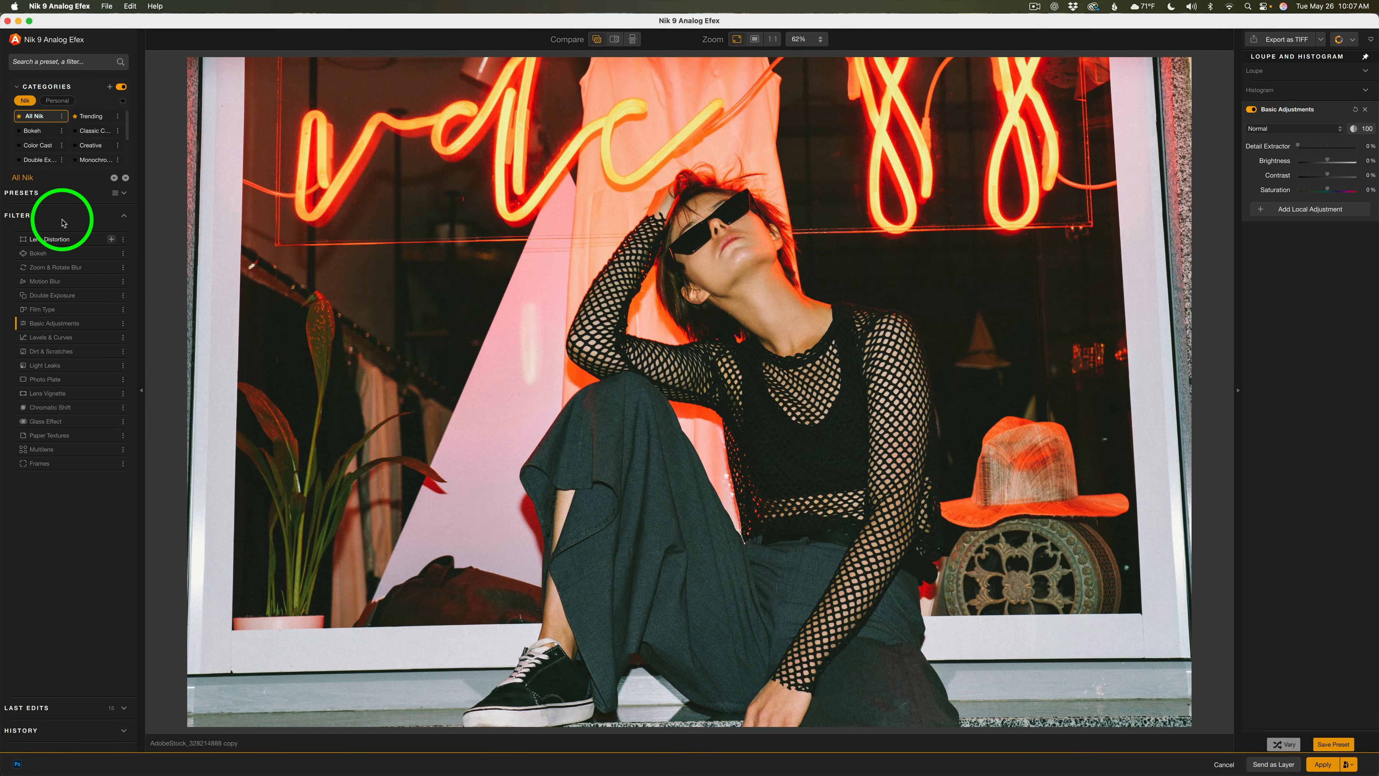
Expand the presets list and preview the 1950s Keepsake and Antique Blur presets
{"action": "left_click", "coordinate": [50, 192]}
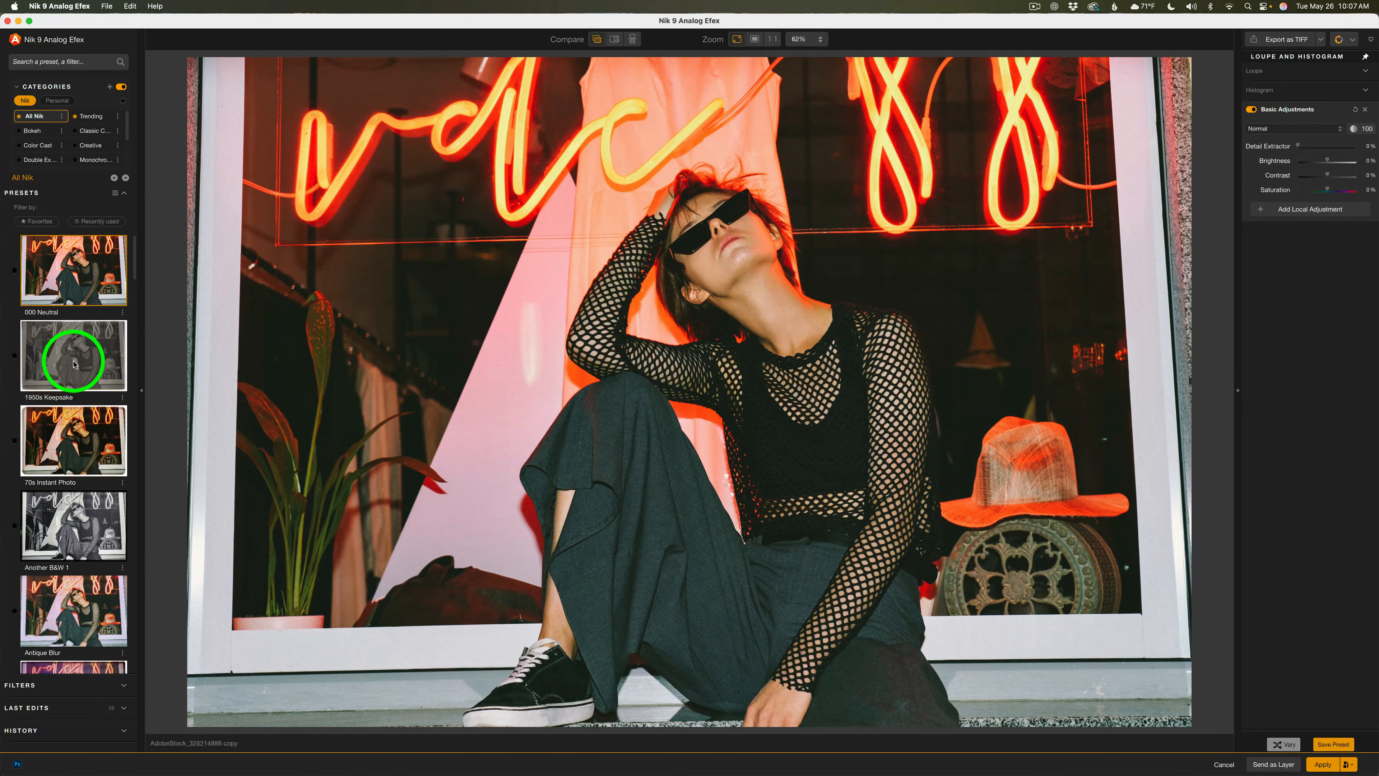
{"action": "left_click", "coordinate": [74, 363]}
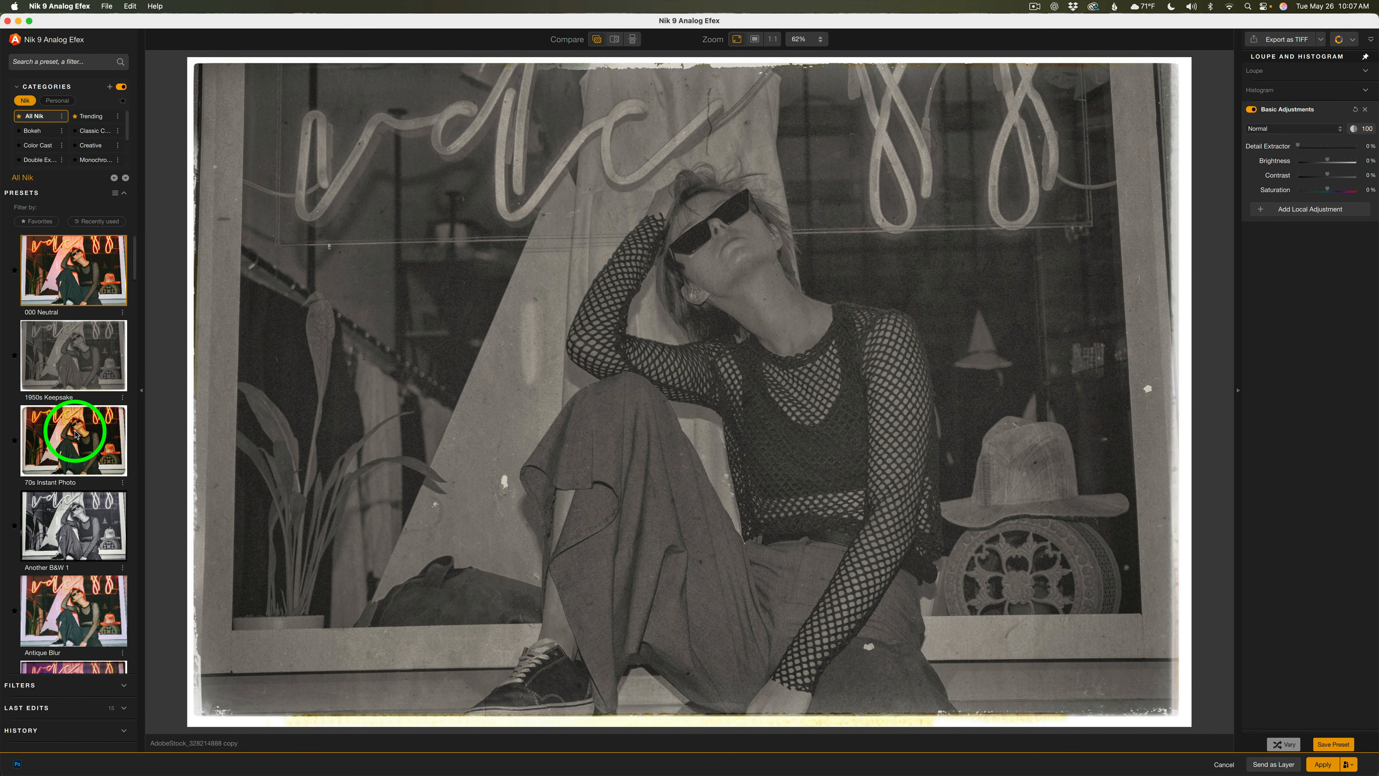
{"action": "left_click", "coordinate": [68, 604]}
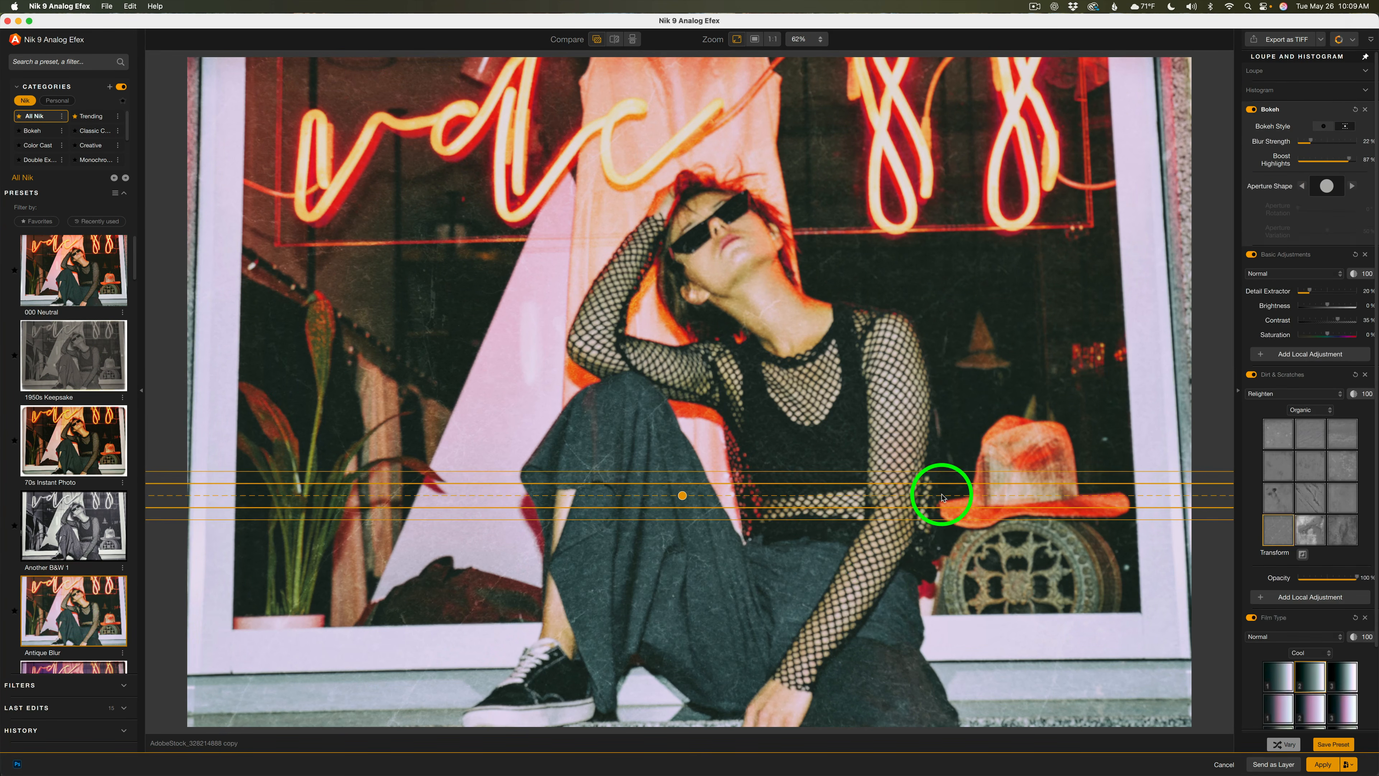
Scroll through the Antique Blur preset's filter settings to examine its adjustments
{"action": "scroll", "coordinate": [1277, 323], "scroll_direction": "down", "scroll_amount": 5}
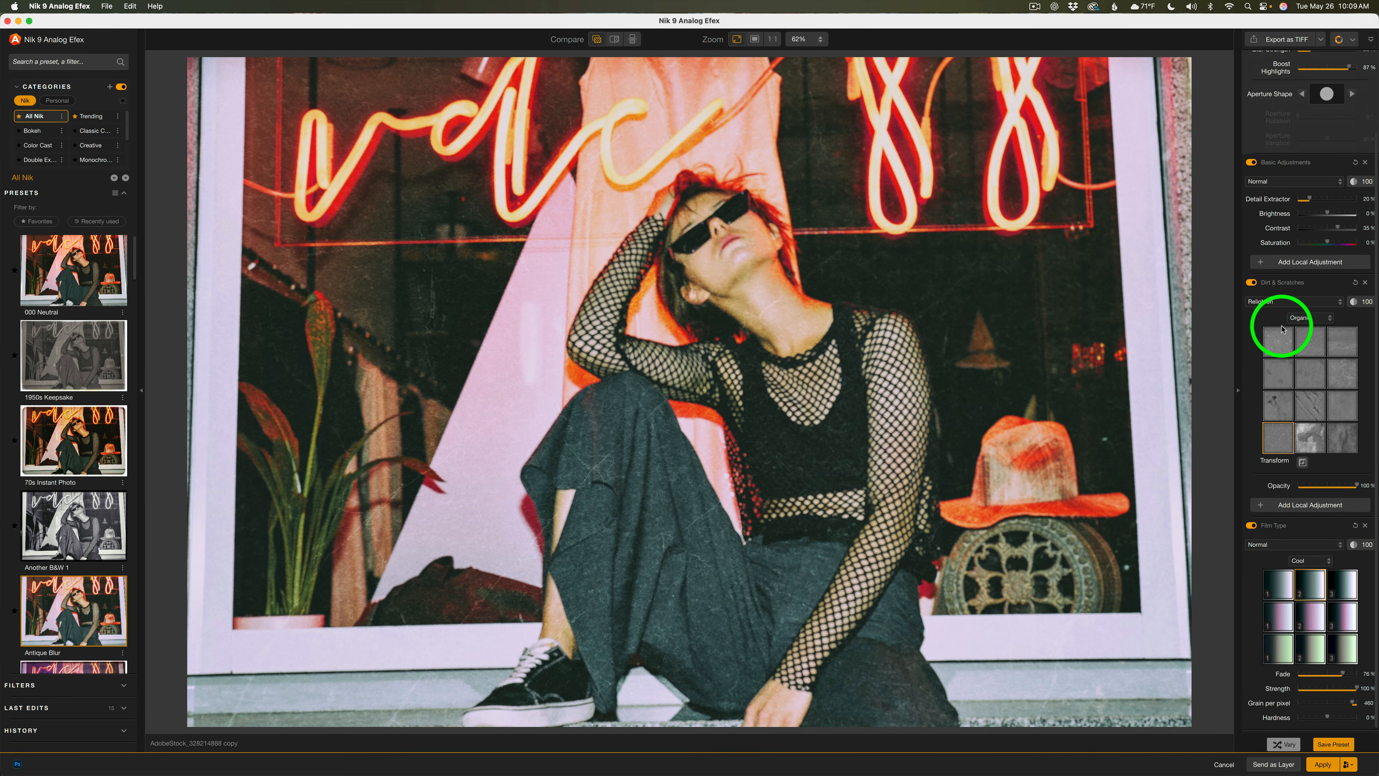
{"action": "scroll", "coordinate": [1279, 326], "scroll_direction": "up", "scroll_amount": 5}
{"action": "scroll", "coordinate": [1282, 329], "scroll_direction": "down", "scroll_amount": 3}
{"action": "scroll", "coordinate": [1282, 328], "scroll_direction": "up", "scroll_amount": 3}
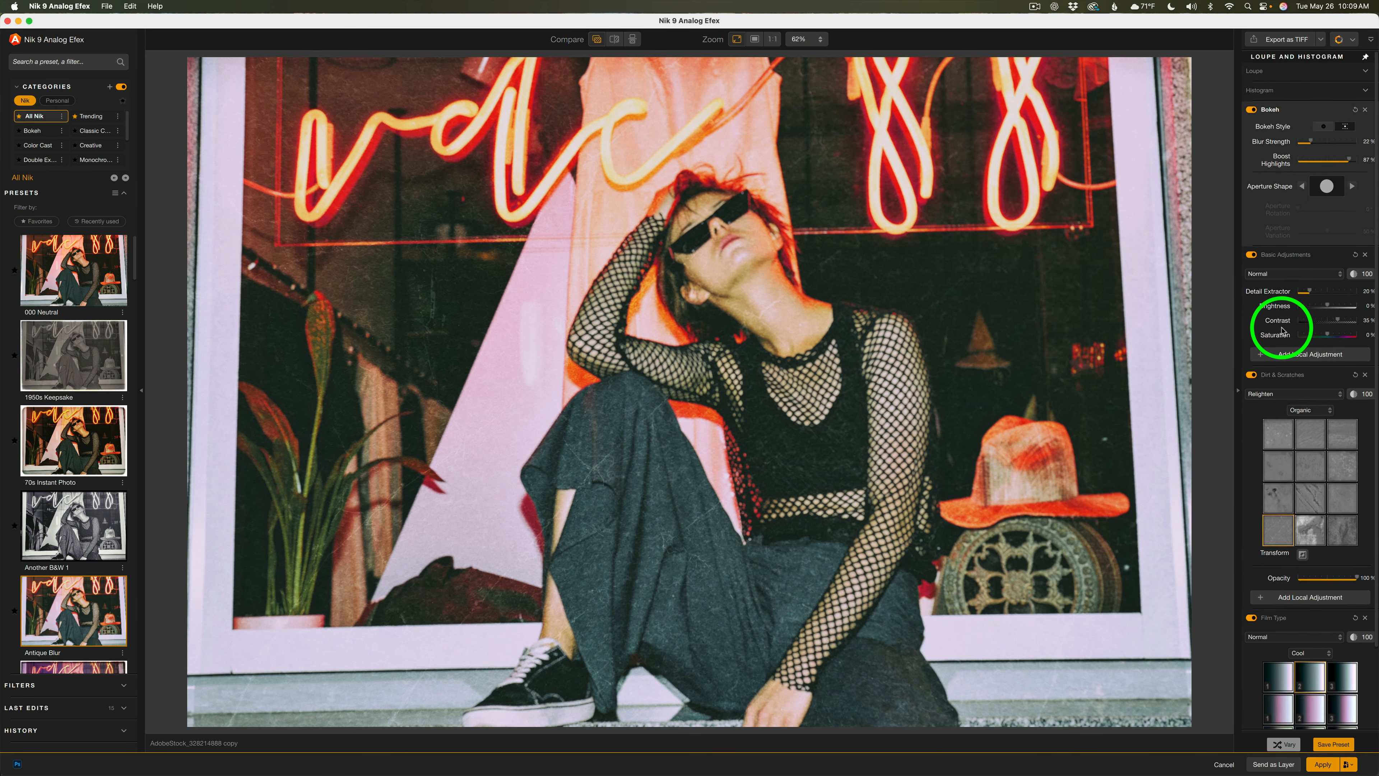
{"action": "scroll", "coordinate": [1282, 329], "scroll_direction": "down", "scroll_amount": 3}
{"action": "scroll", "coordinate": [1281, 326], "scroll_direction": "up", "scroll_amount": 3}
{"action": "scroll", "coordinate": [1281, 325], "scroll_direction": "down", "scroll_amount": 3}
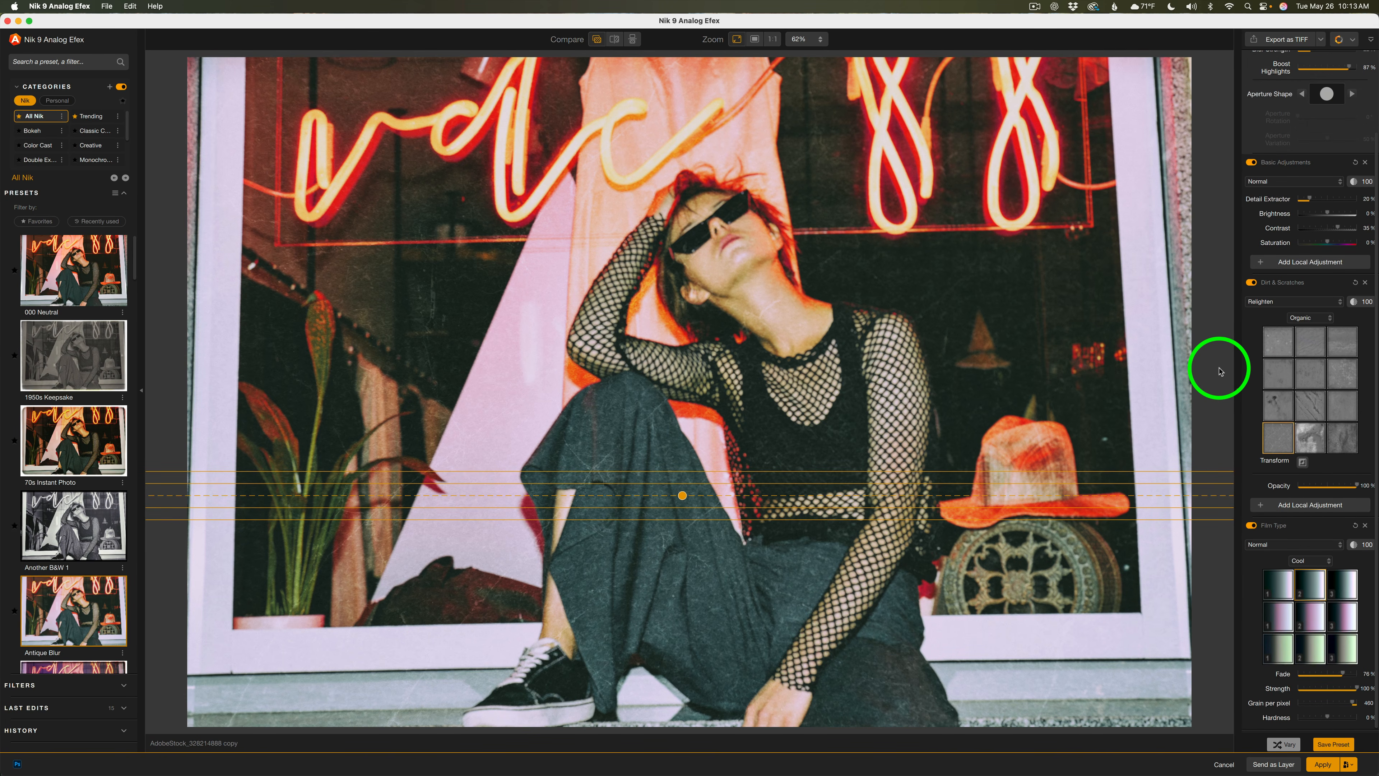
Open the Save Preset dialog and cancel it
{"action": "left_click", "coordinate": [1334, 745]}
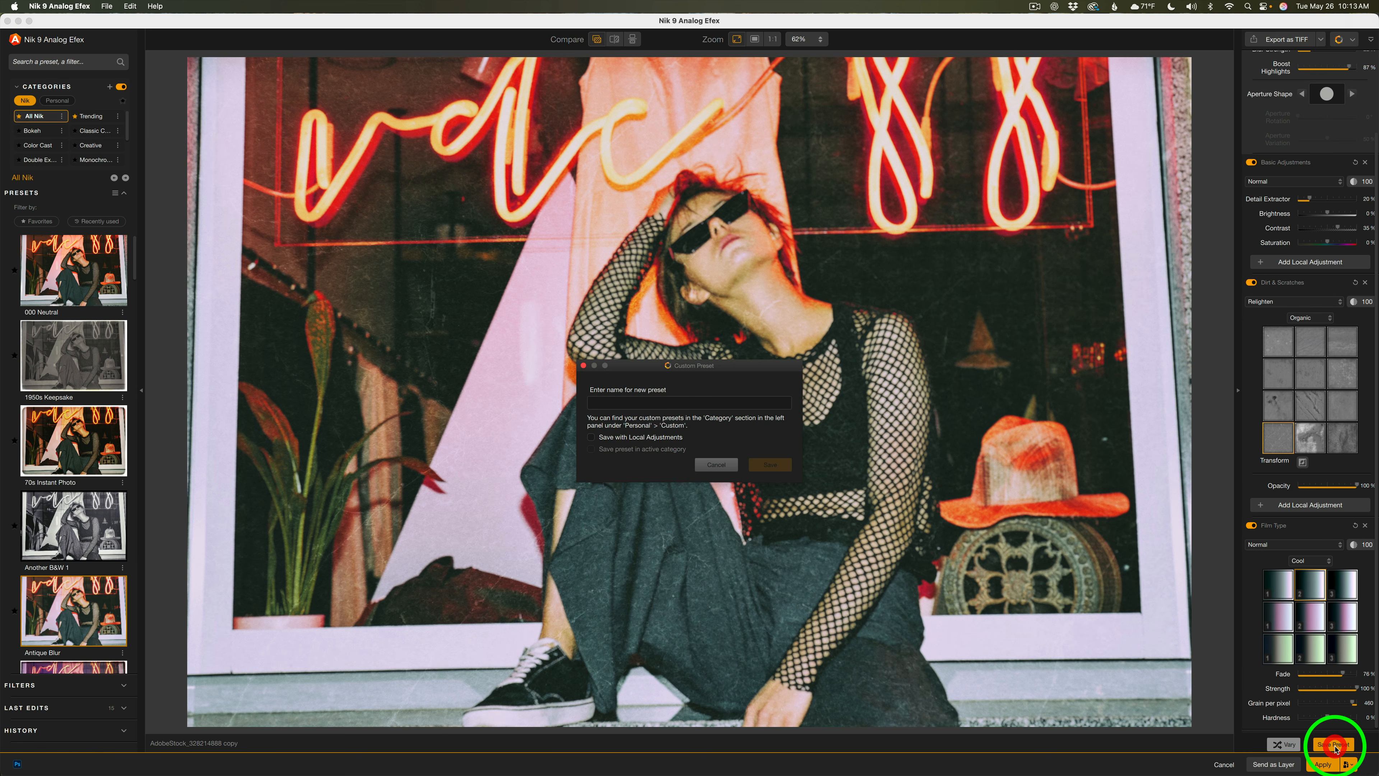
{"action": "left_click", "coordinate": [725, 469]}
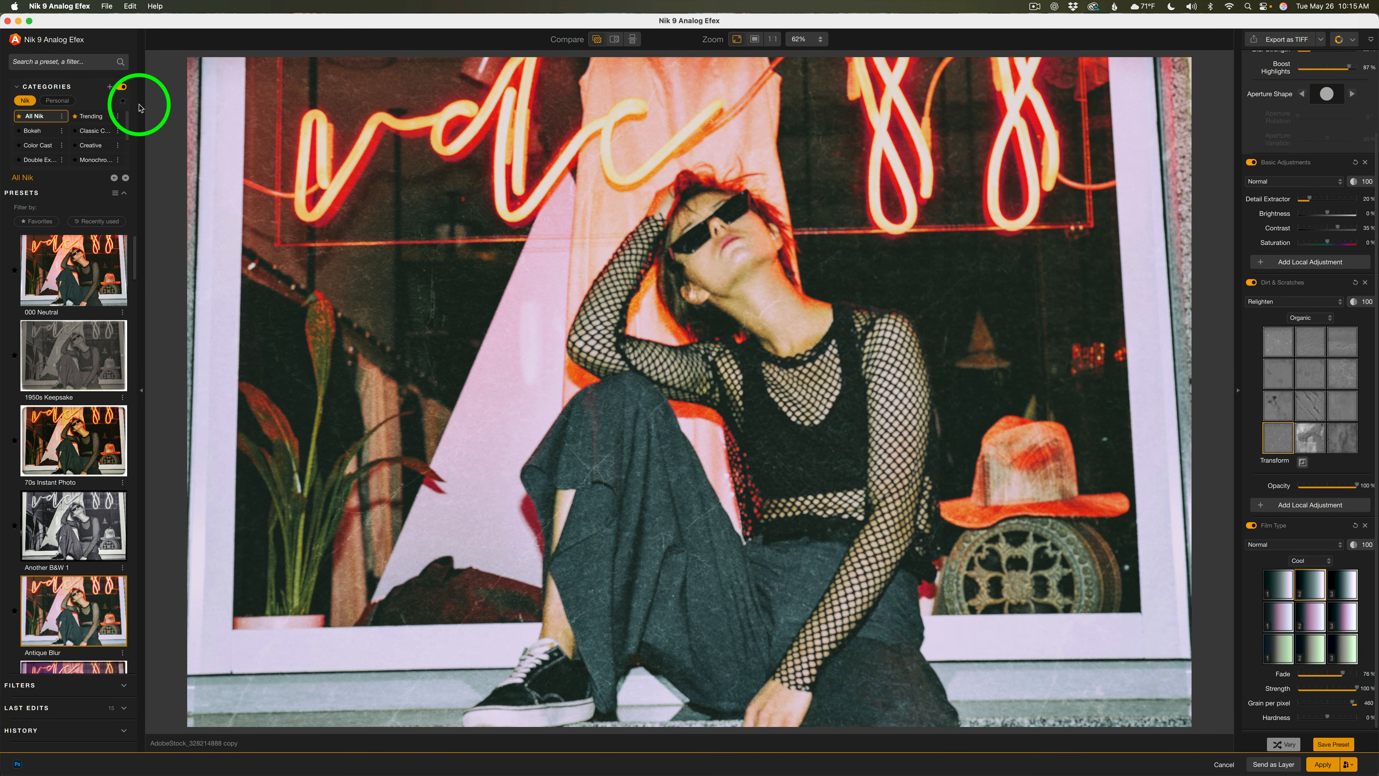
Open the Trending category and preview the Glass 1 and Glass 2 presets
{"action": "left_click", "coordinate": [91, 116]}
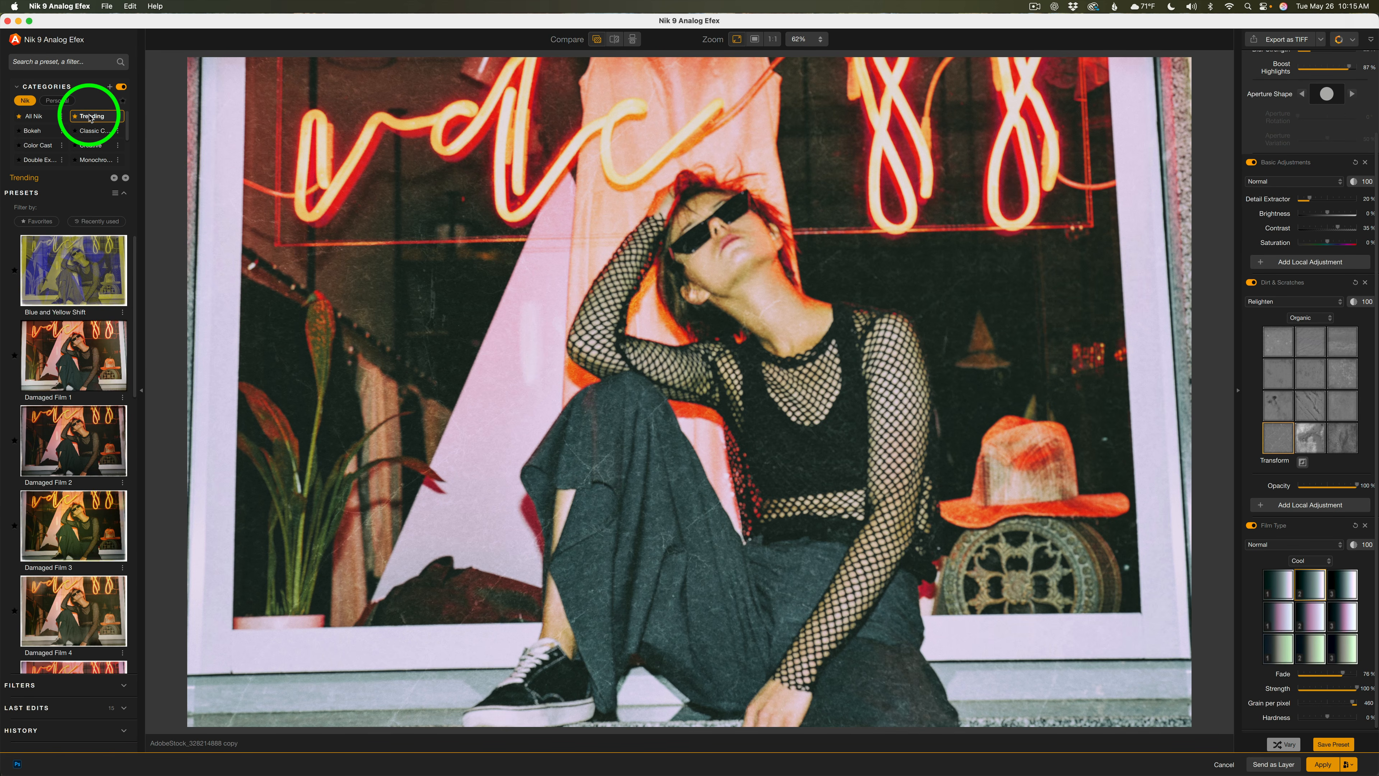
{"action": "left_click_drag", "start_coordinate": [135, 355], "coordinate": [135, 488]}
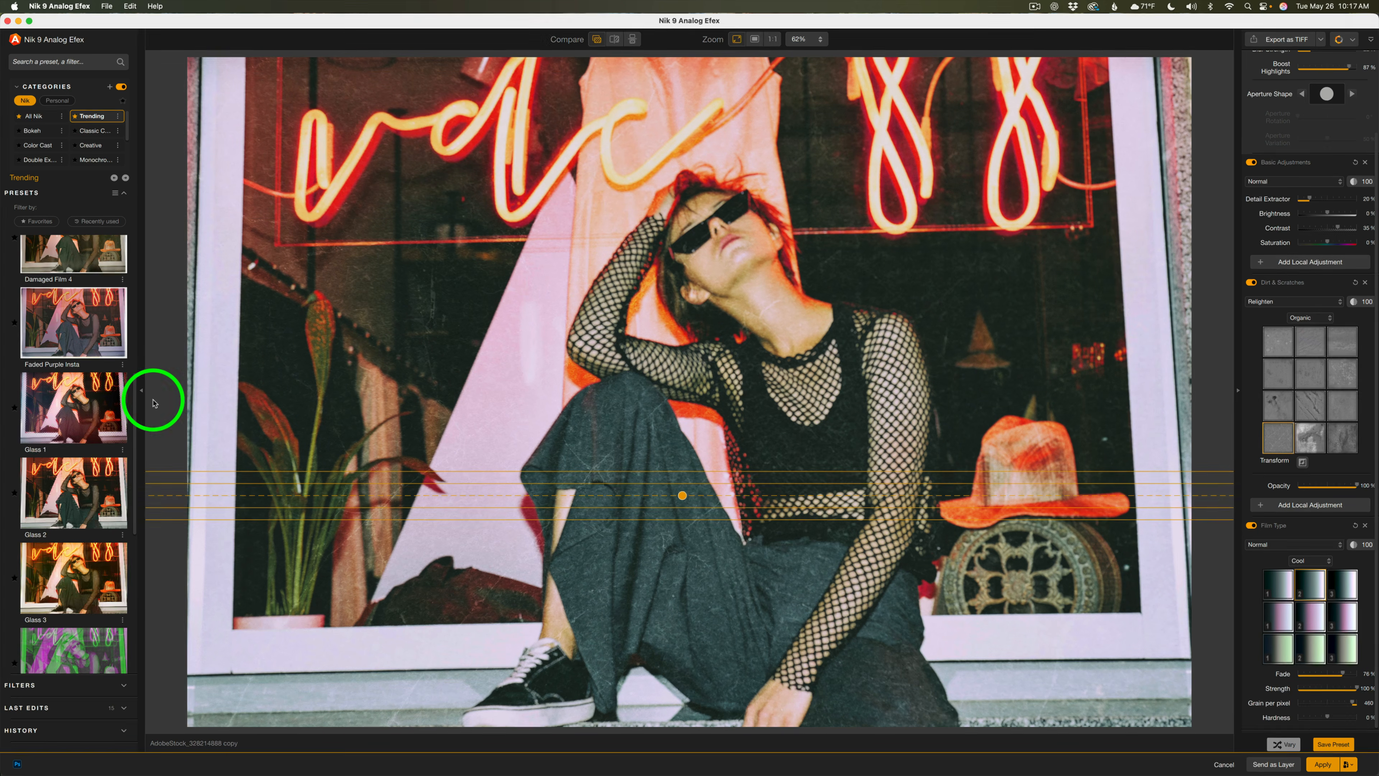
{"action": "left_click", "coordinate": [69, 404]}
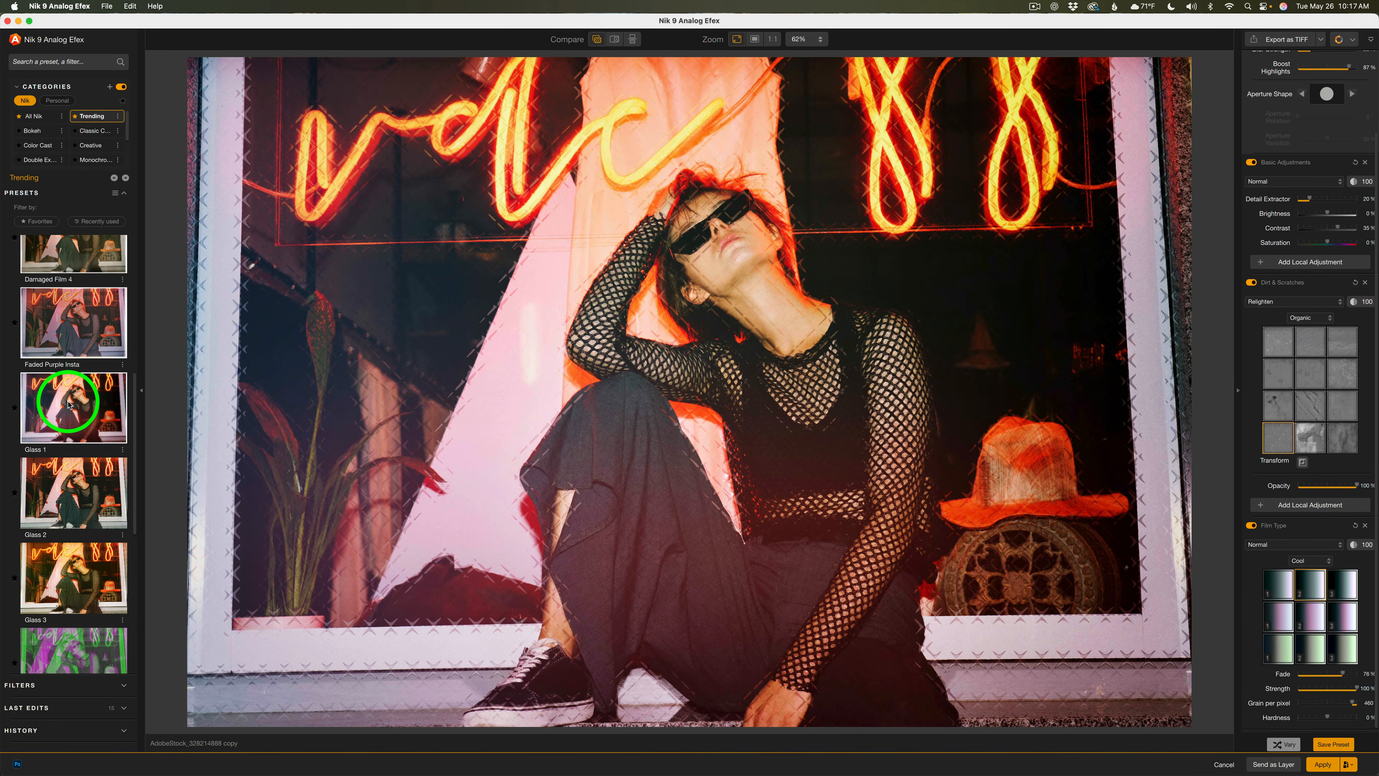
{"action": "left_click", "coordinate": [80, 485]}
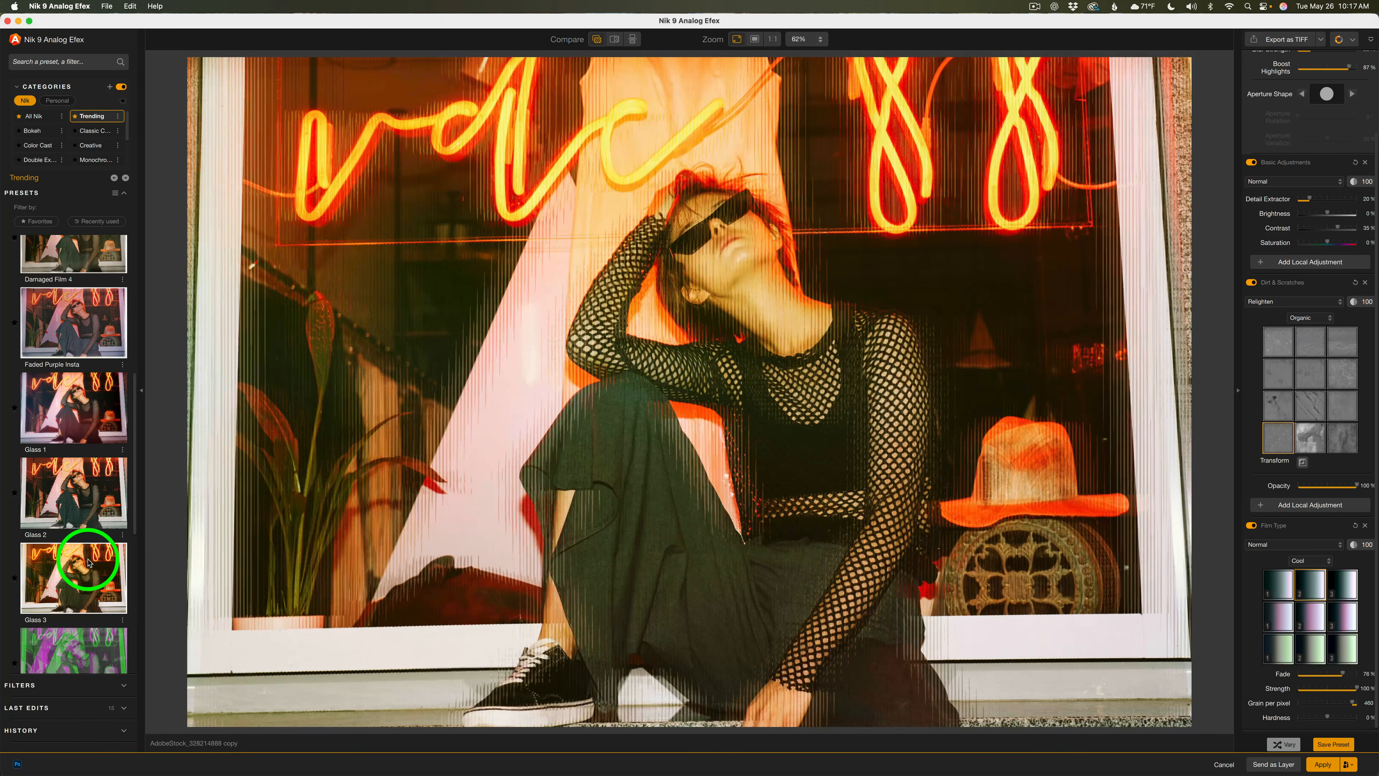
{"action": "left_click", "coordinate": [98, 477]}
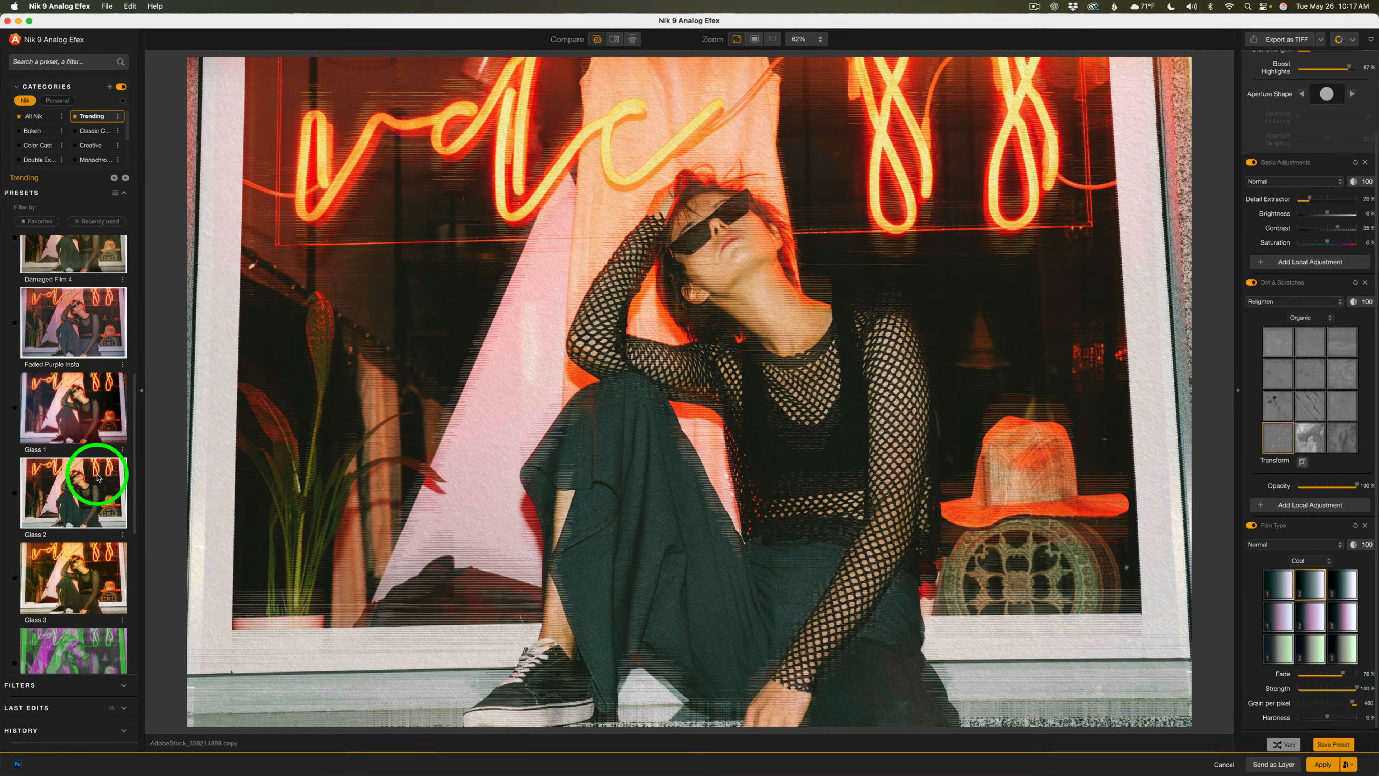
Review the preset's filter stack, toggling Light Leaks and Glass Effect off and on to compare
{"action": "scroll", "coordinate": [1315, 305], "scroll_direction": "up", "scroll_amount": 10}
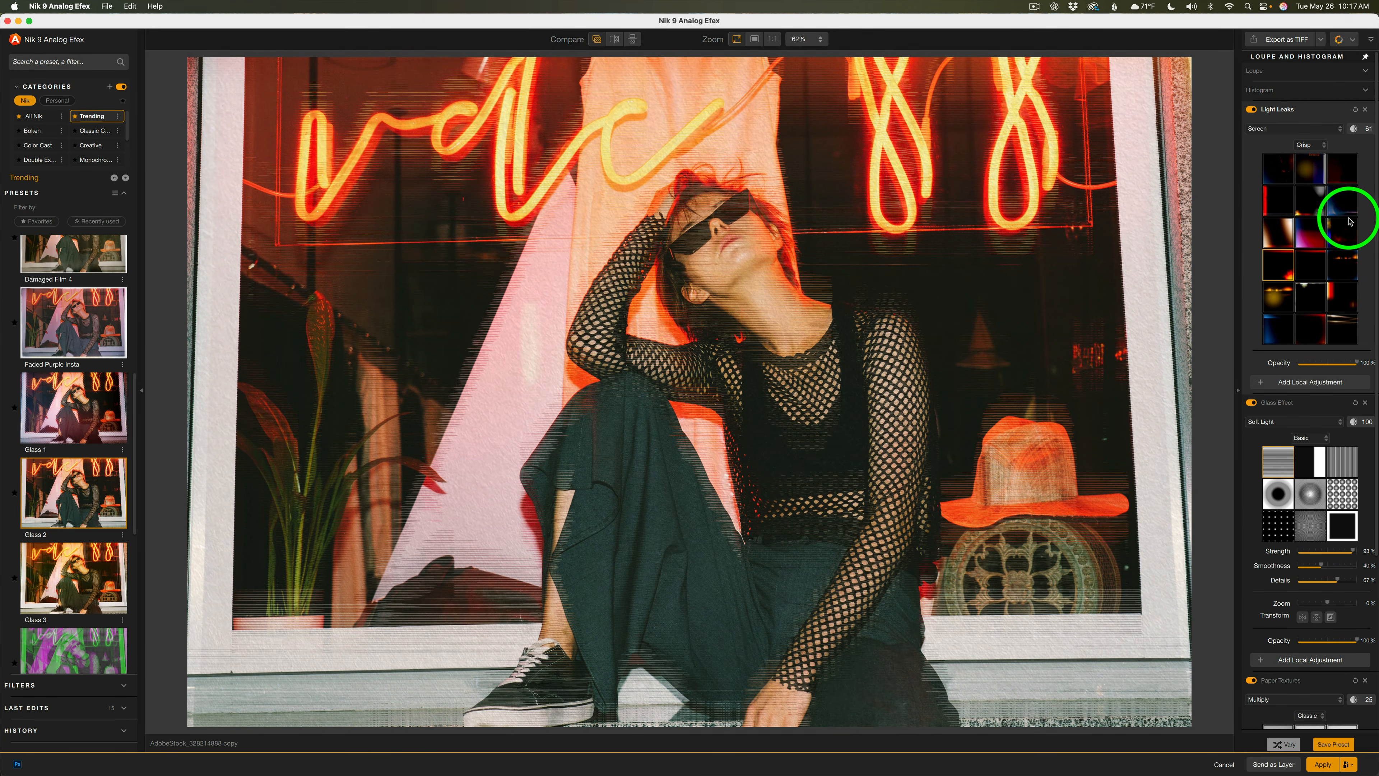
{"action": "scroll", "coordinate": [1342, 326], "scroll_direction": "down", "scroll_amount": 5}
{"action": "scroll", "coordinate": [1330, 338], "scroll_direction": "up", "scroll_amount": 5}
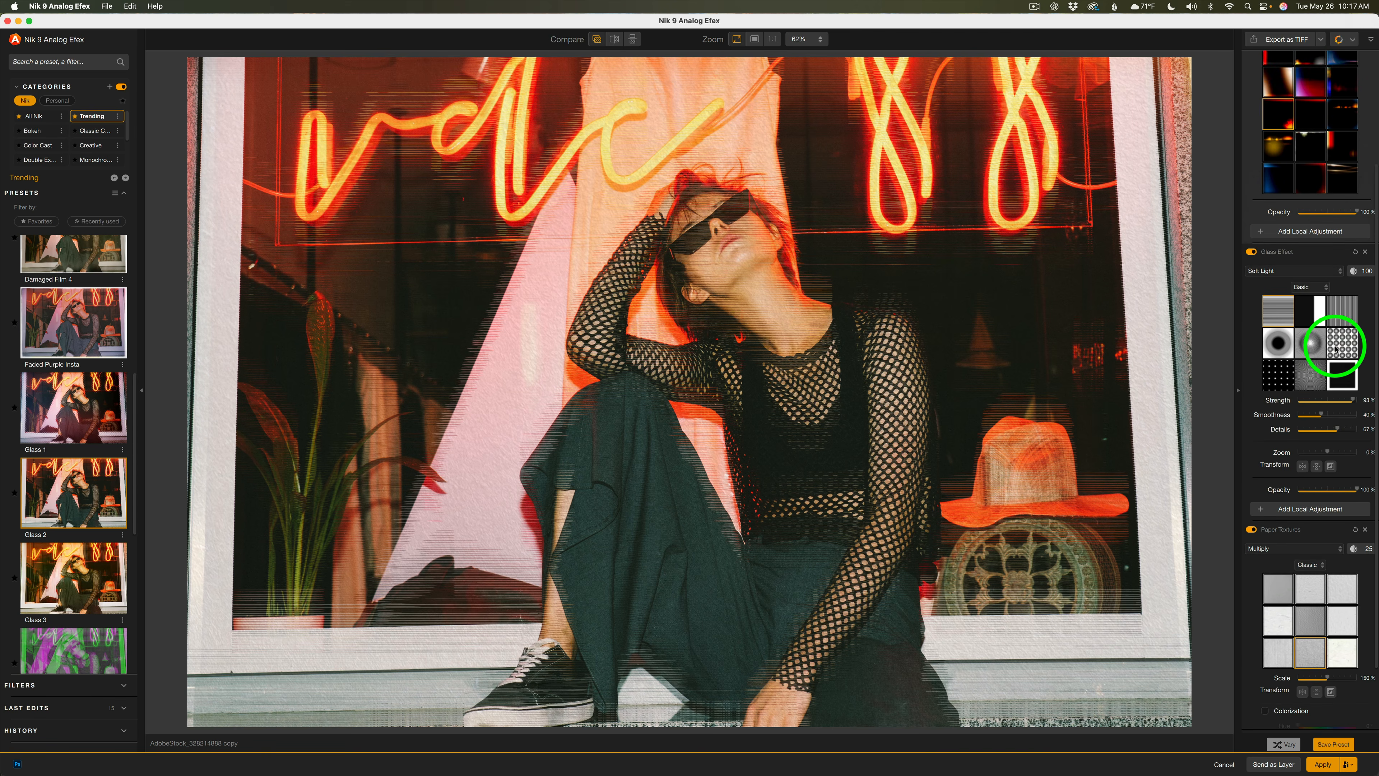
{"action": "scroll", "coordinate": [1293, 394], "scroll_direction": "down", "scroll_amount": 3}
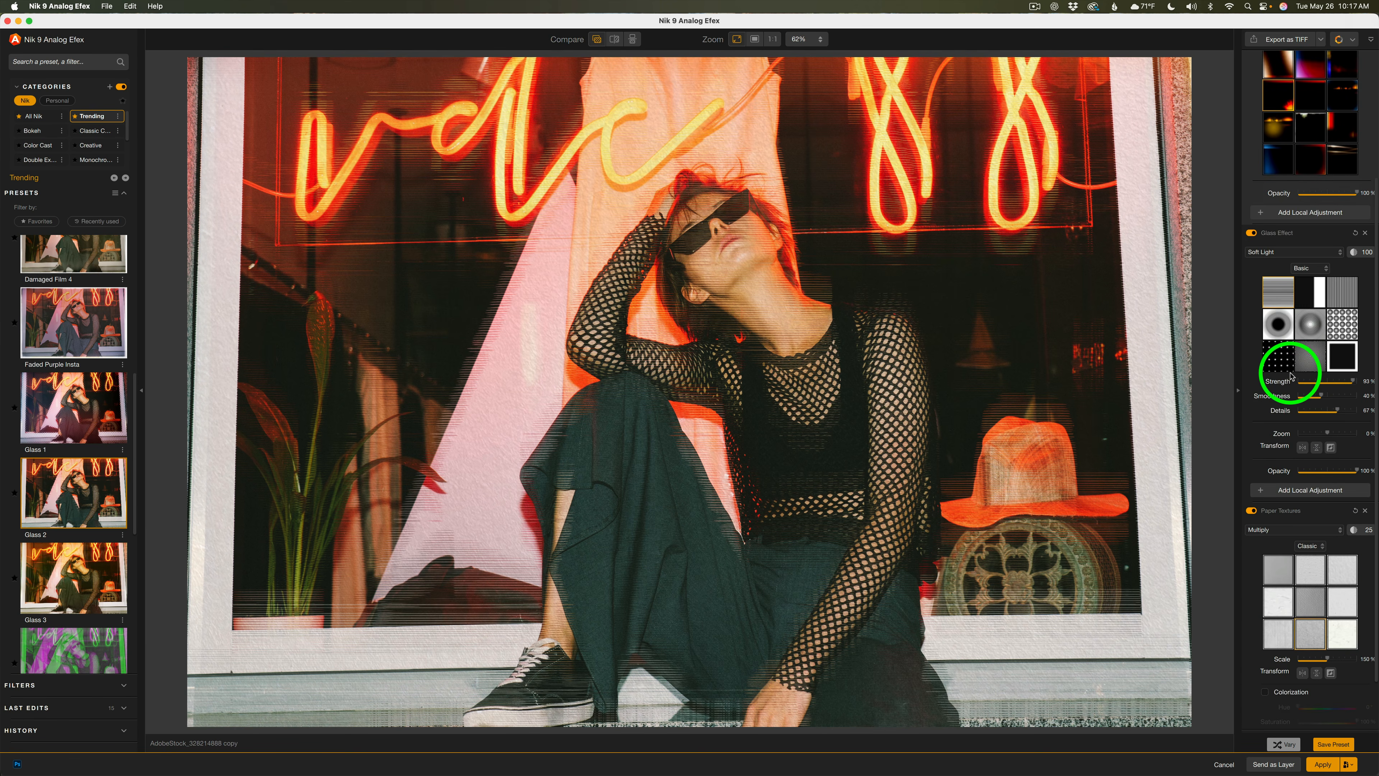
{"action": "scroll", "coordinate": [1292, 392], "scroll_direction": "up", "scroll_amount": 3}
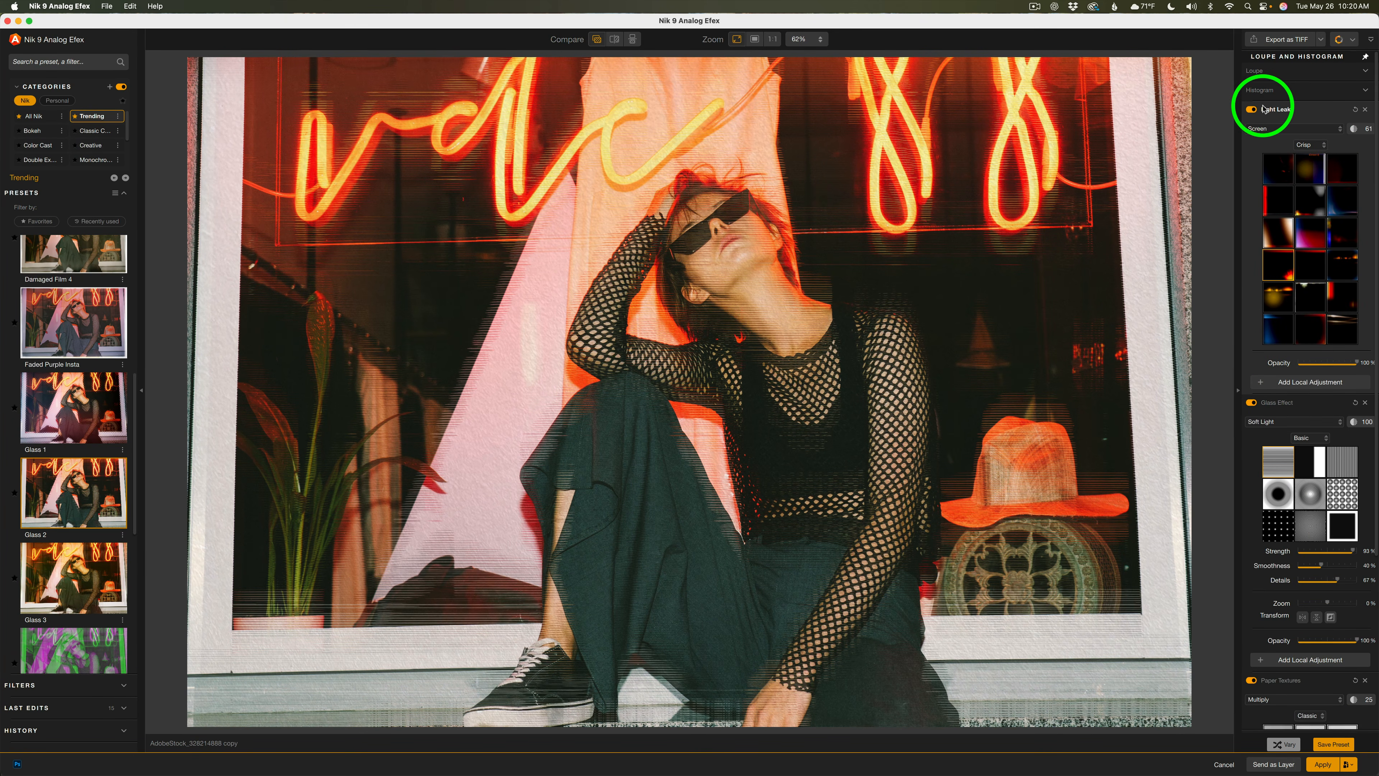
{"action": "left_click", "coordinate": [1252, 109]}
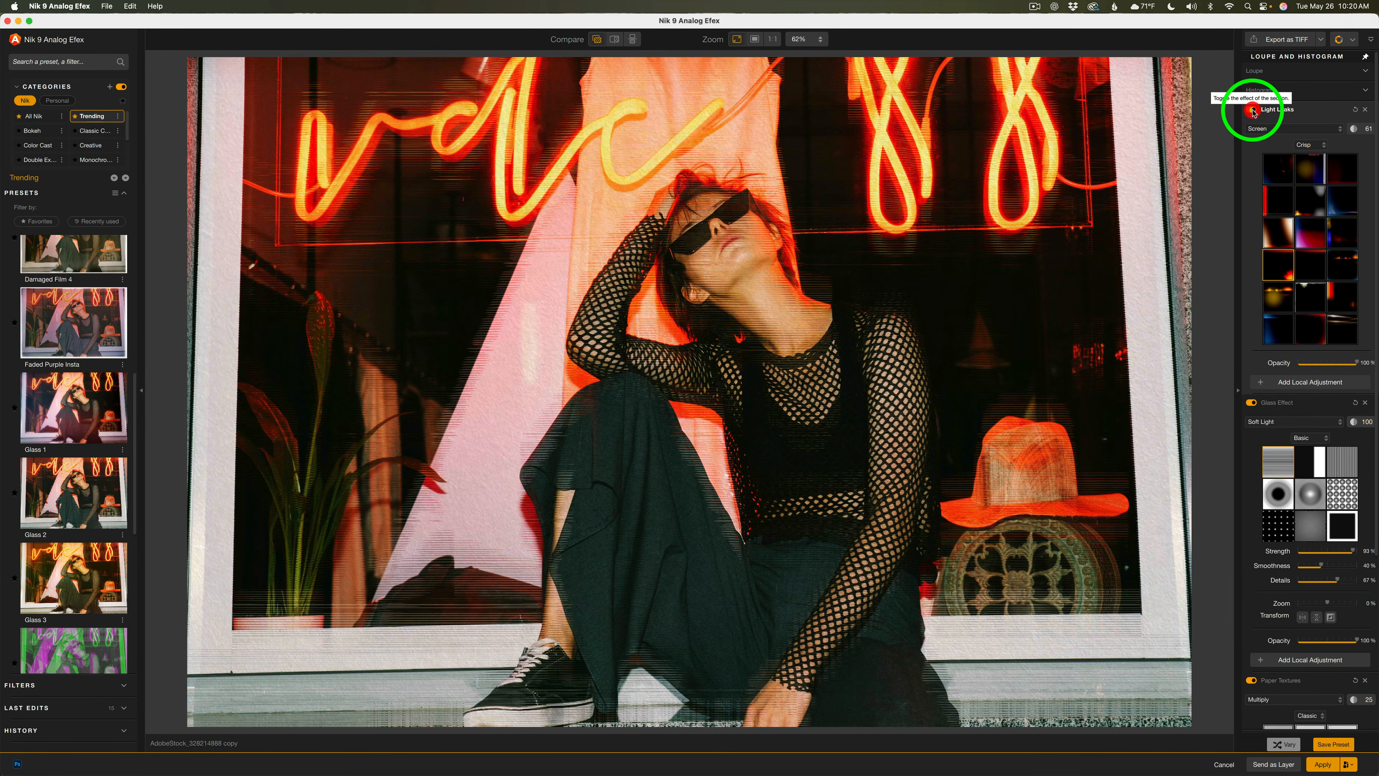
{"action": "left_click", "coordinate": [1253, 110]}
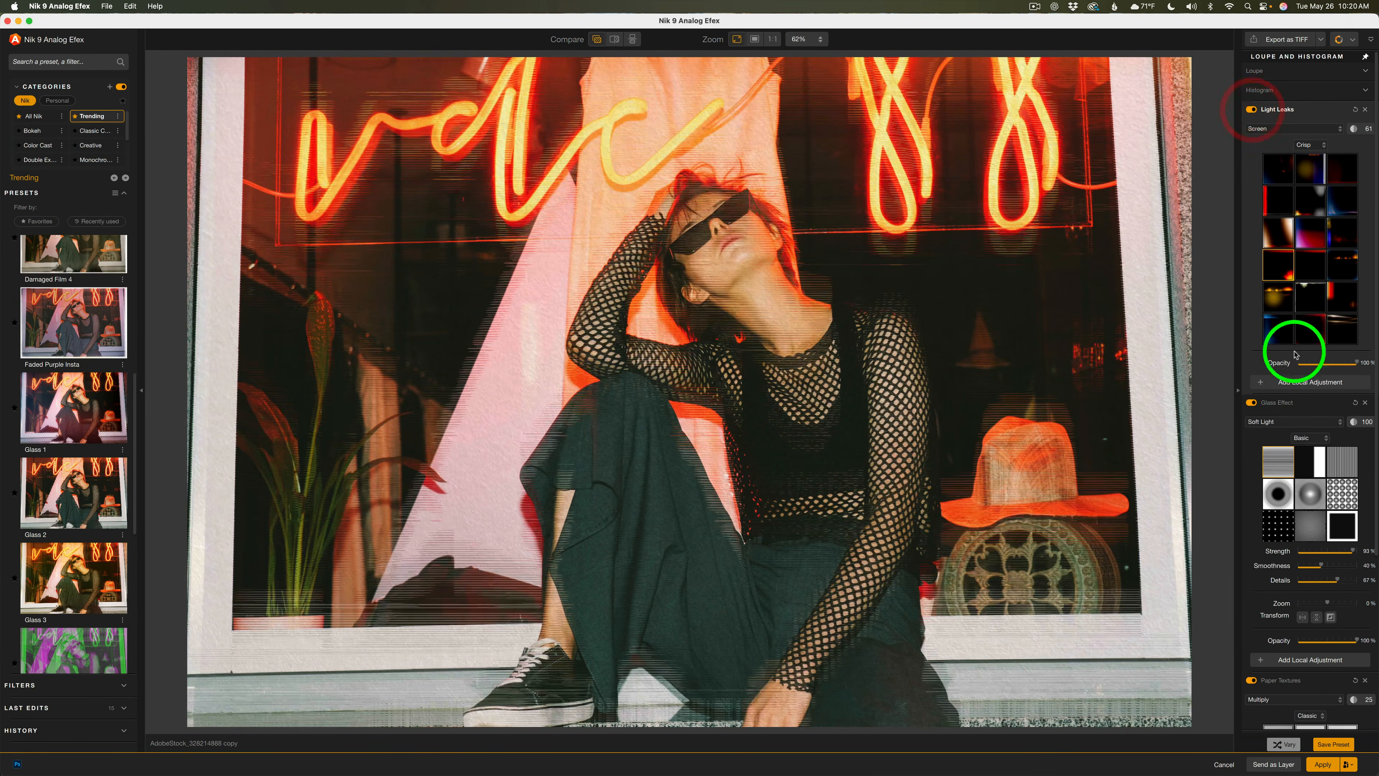
{"action": "left_click", "coordinate": [1254, 403]}
{"action": "left_click", "coordinate": [1254, 403]}
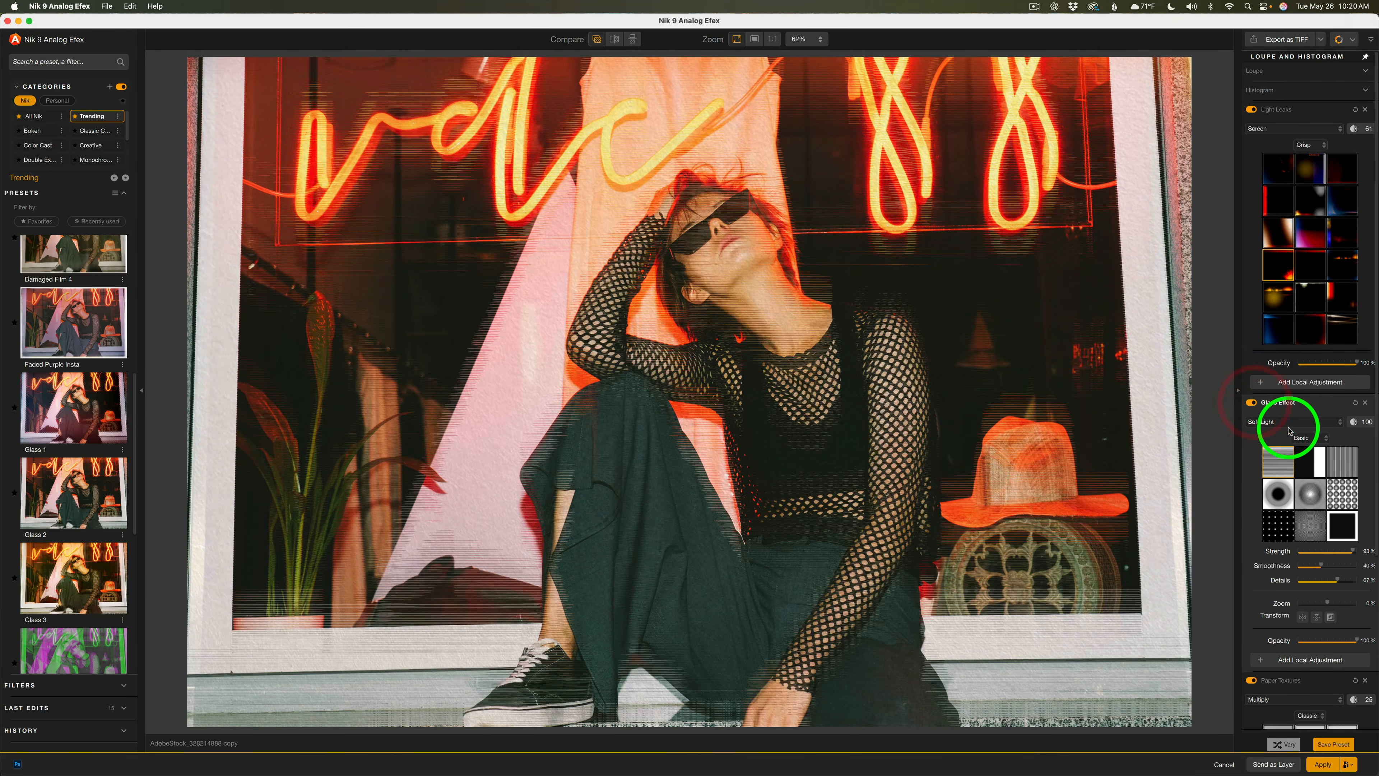
Scroll down the filter stack to the Paper Textures filter and inspect its texture settings
{"action": "scroll", "coordinate": [1300, 530], "scroll_direction": "down", "scroll_amount": 5}
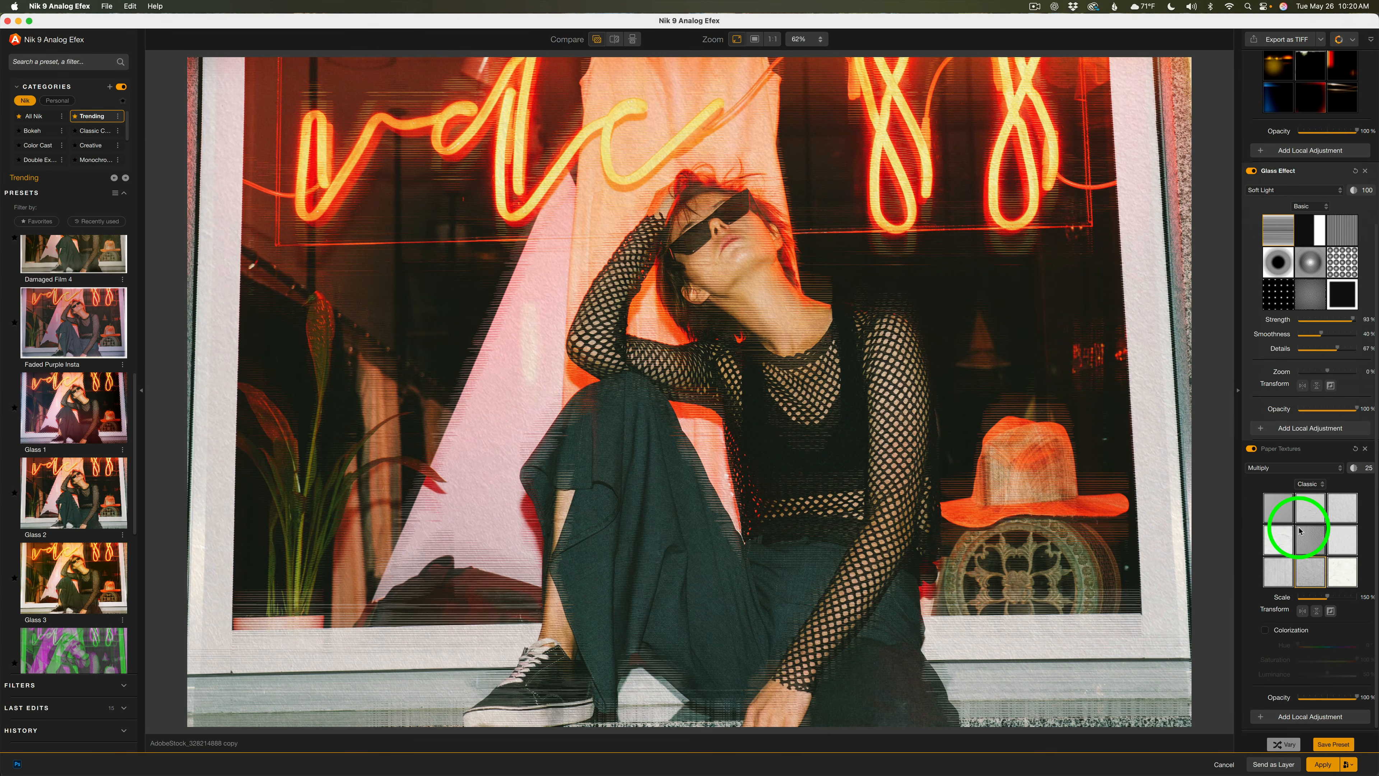
{"action": "left_click", "coordinate": [1287, 452]}
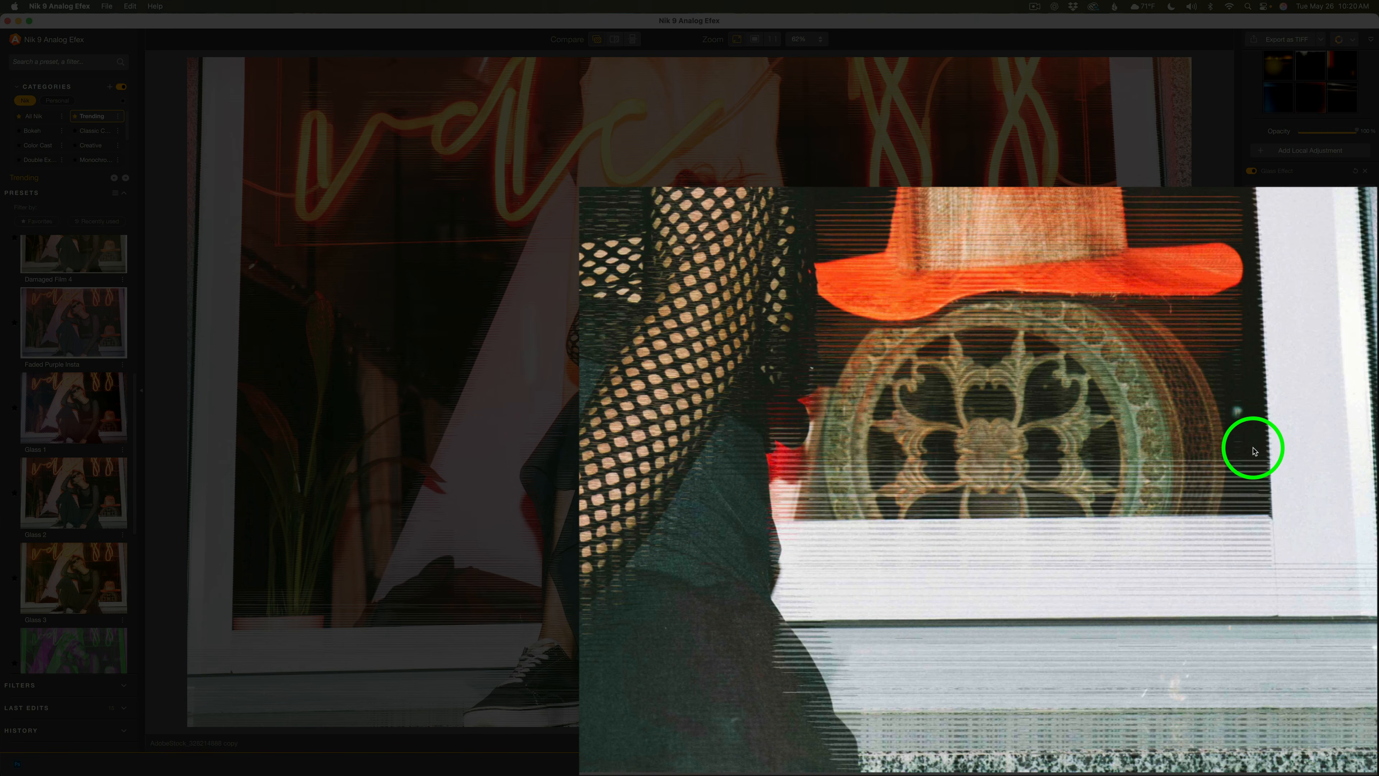
{"action": "left_click", "coordinate": [1253, 450]}
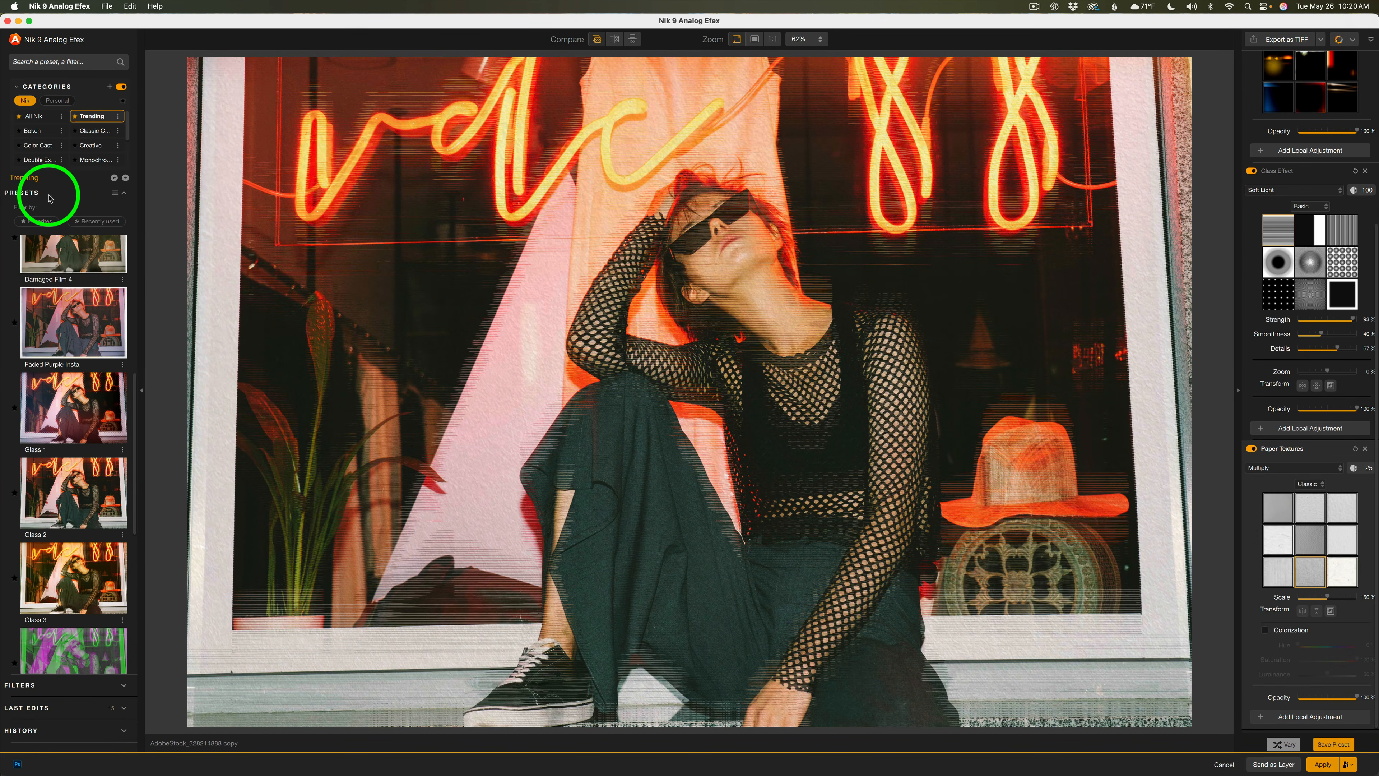
Expand the Filters list and switch the category to All Nik to show every available filter
{"action": "left_click", "coordinate": [61, 684]}
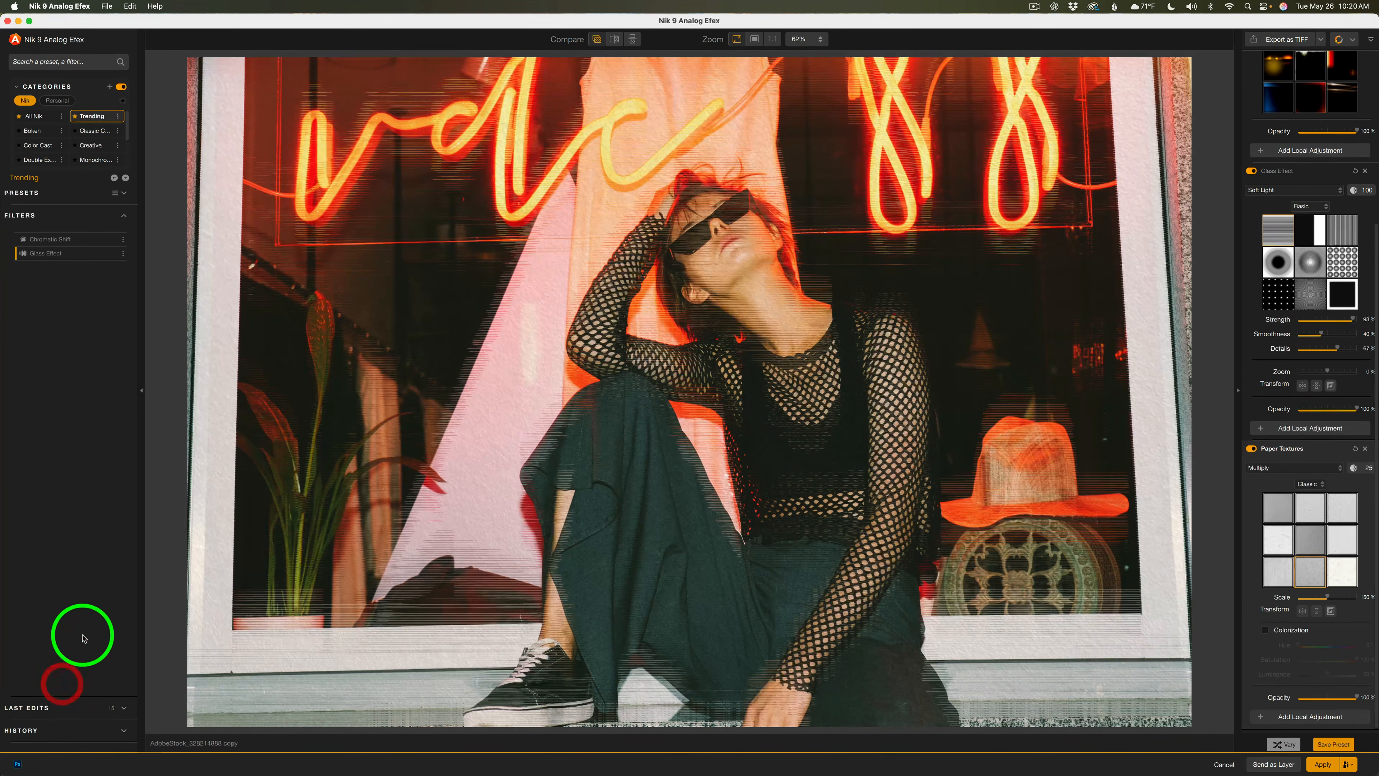
{"action": "left_click", "coordinate": [24, 116]}
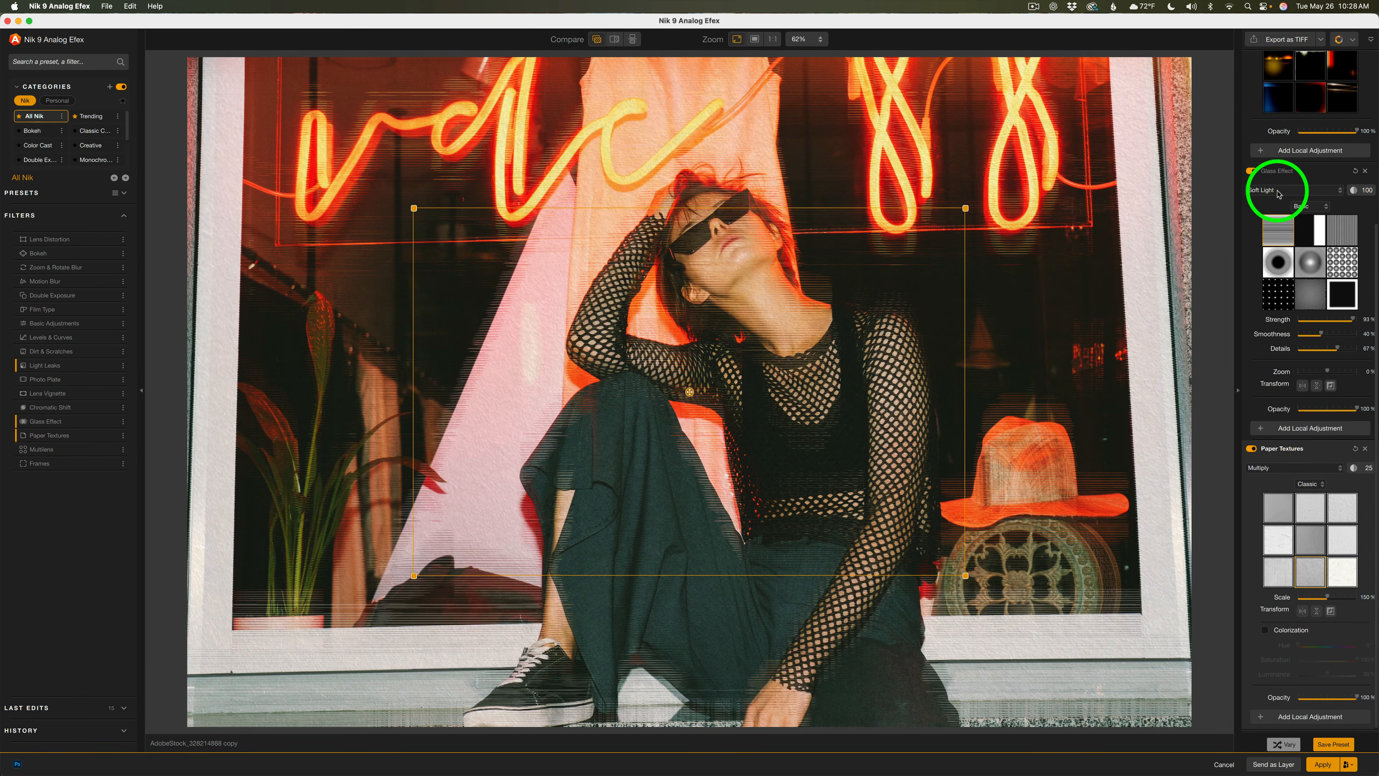
Set the Glass Effect blend mode to Reighten
{"action": "left_click", "coordinate": [1340, 190]}
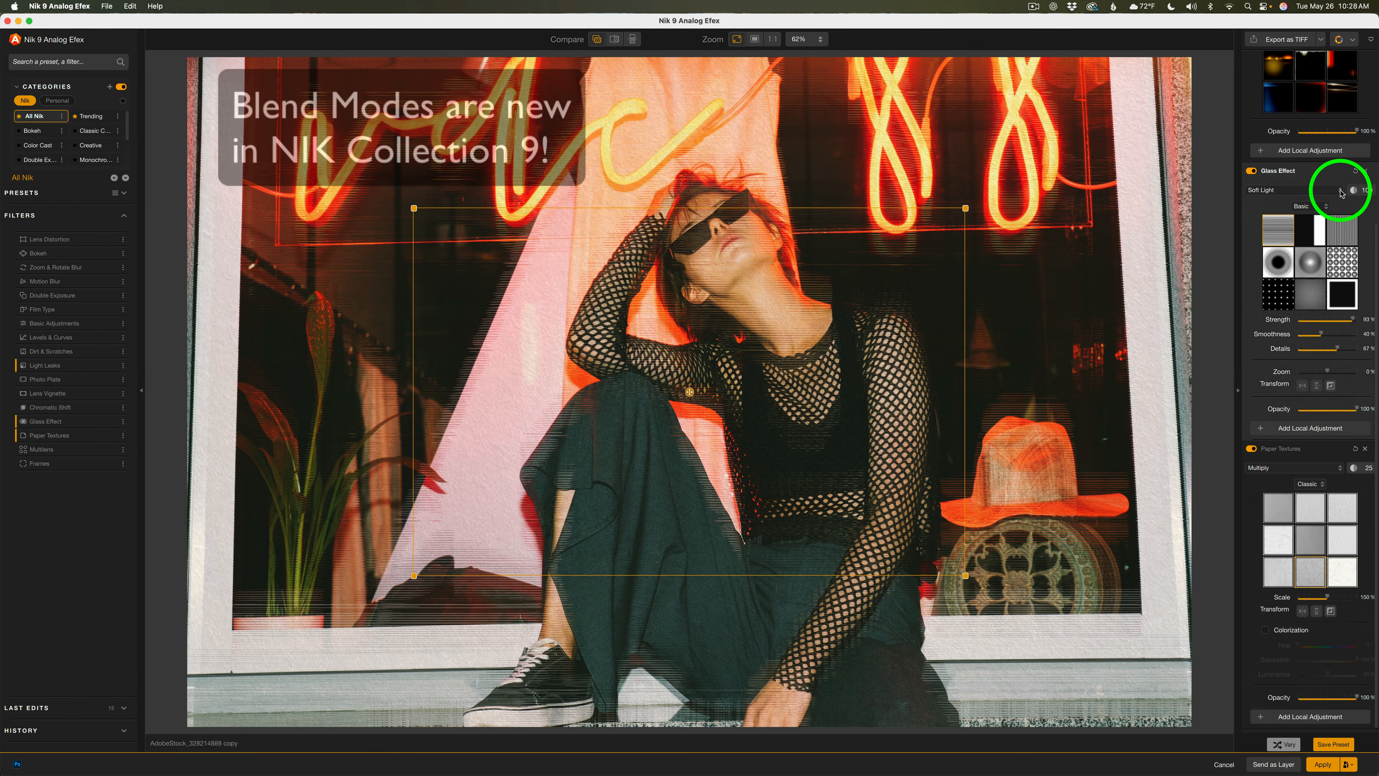
{"action": "left_click", "coordinate": [1341, 191]}
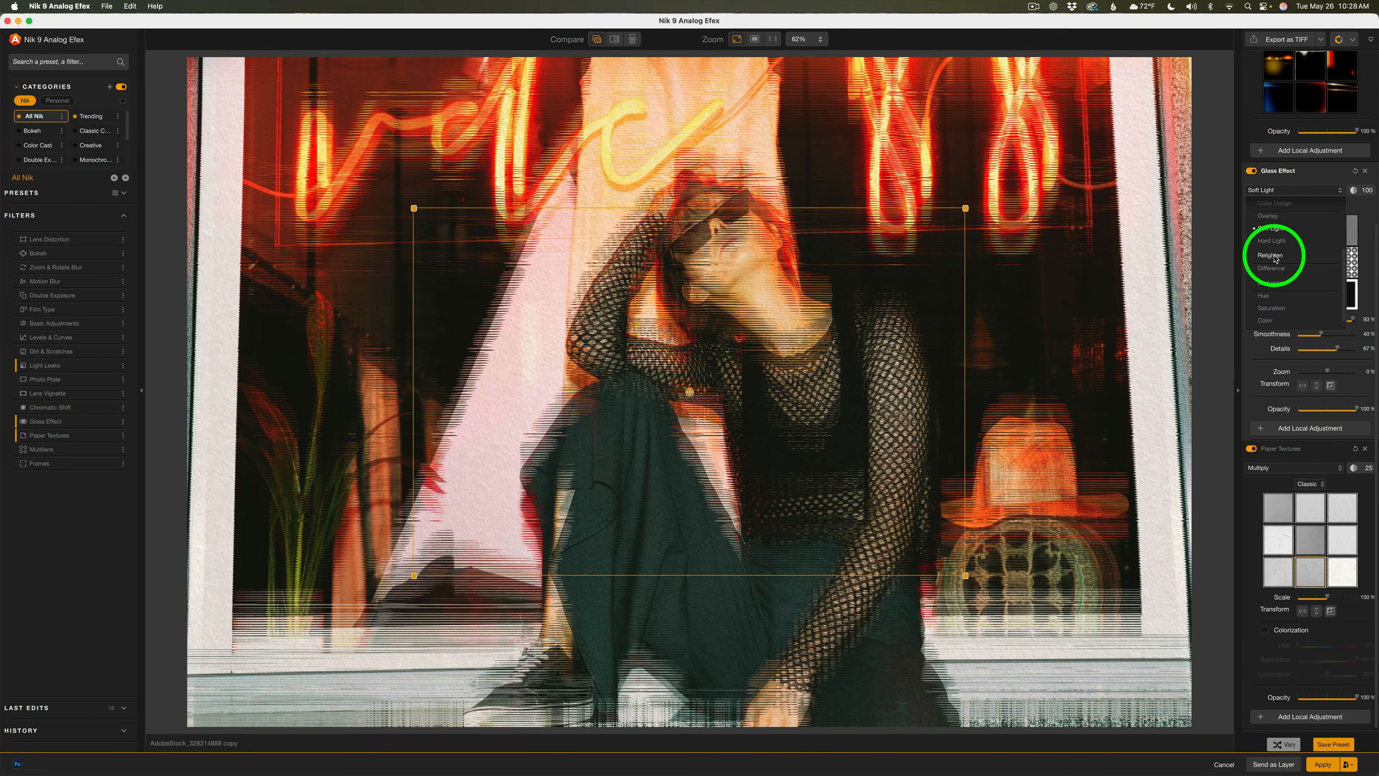
{"action": "left_click", "coordinate": [1272, 256]}
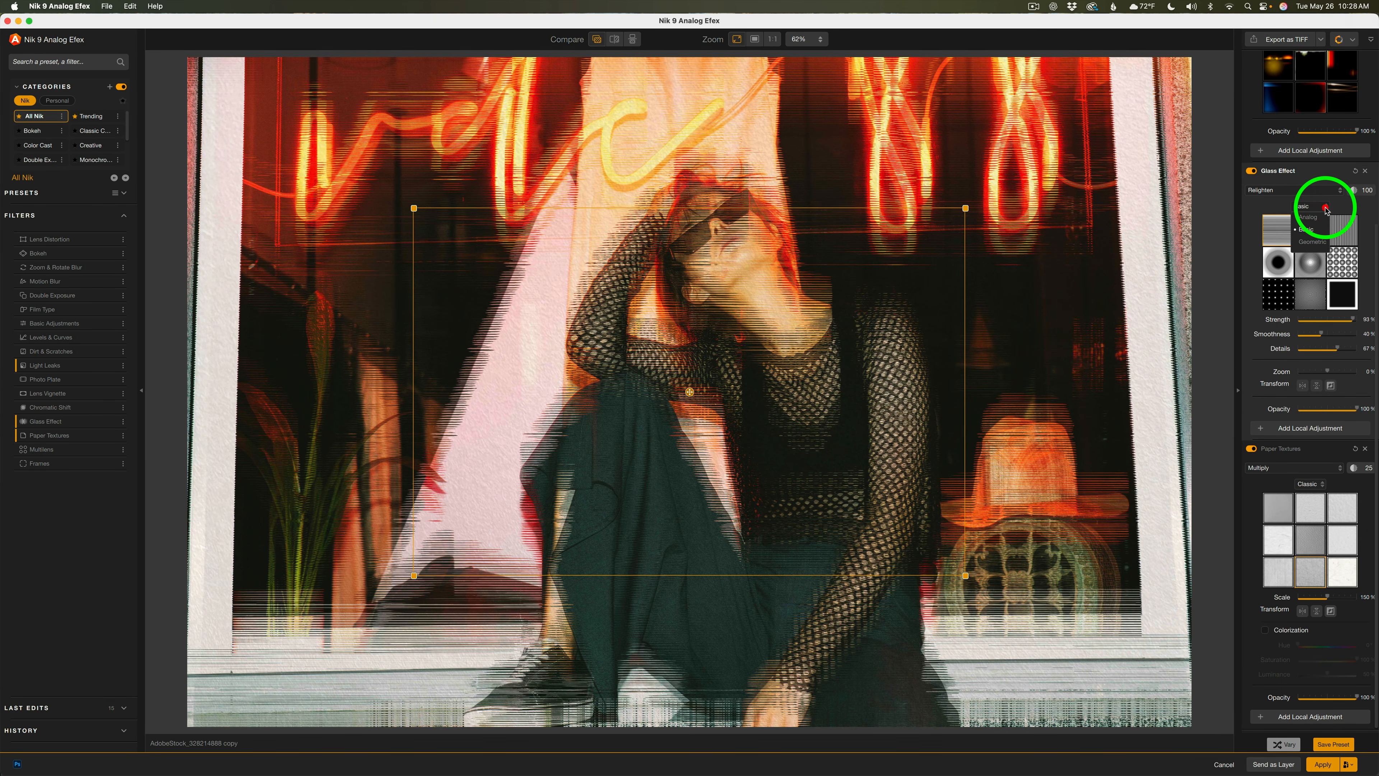
Preview textures from the Geometric and Basic glass texture sets, including vertical-streak and dot patterns
{"action": "left_click", "coordinate": [1325, 209]}
{"action": "left_click", "coordinate": [1313, 243]}
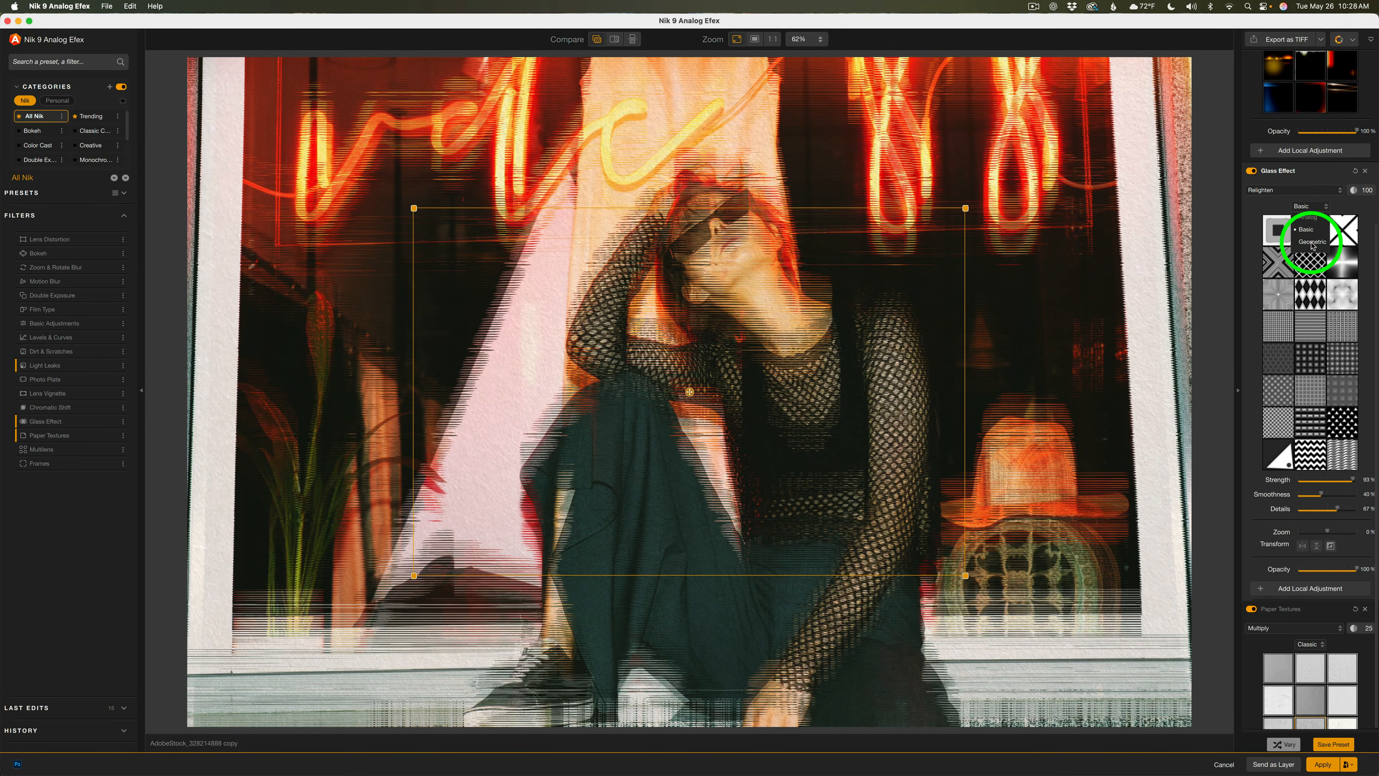
{"action": "left_click", "coordinate": [1308, 229]}
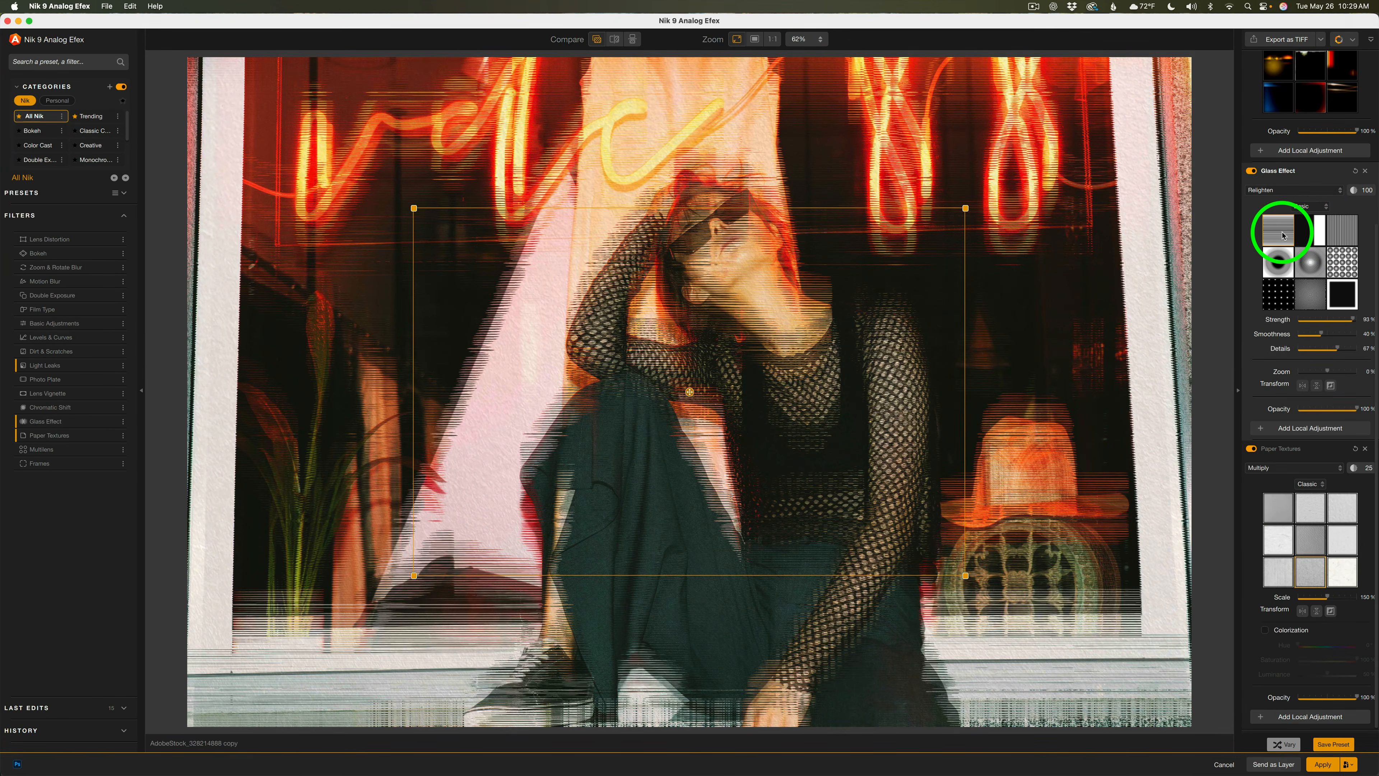
{"action": "left_click", "coordinate": [1347, 234]}
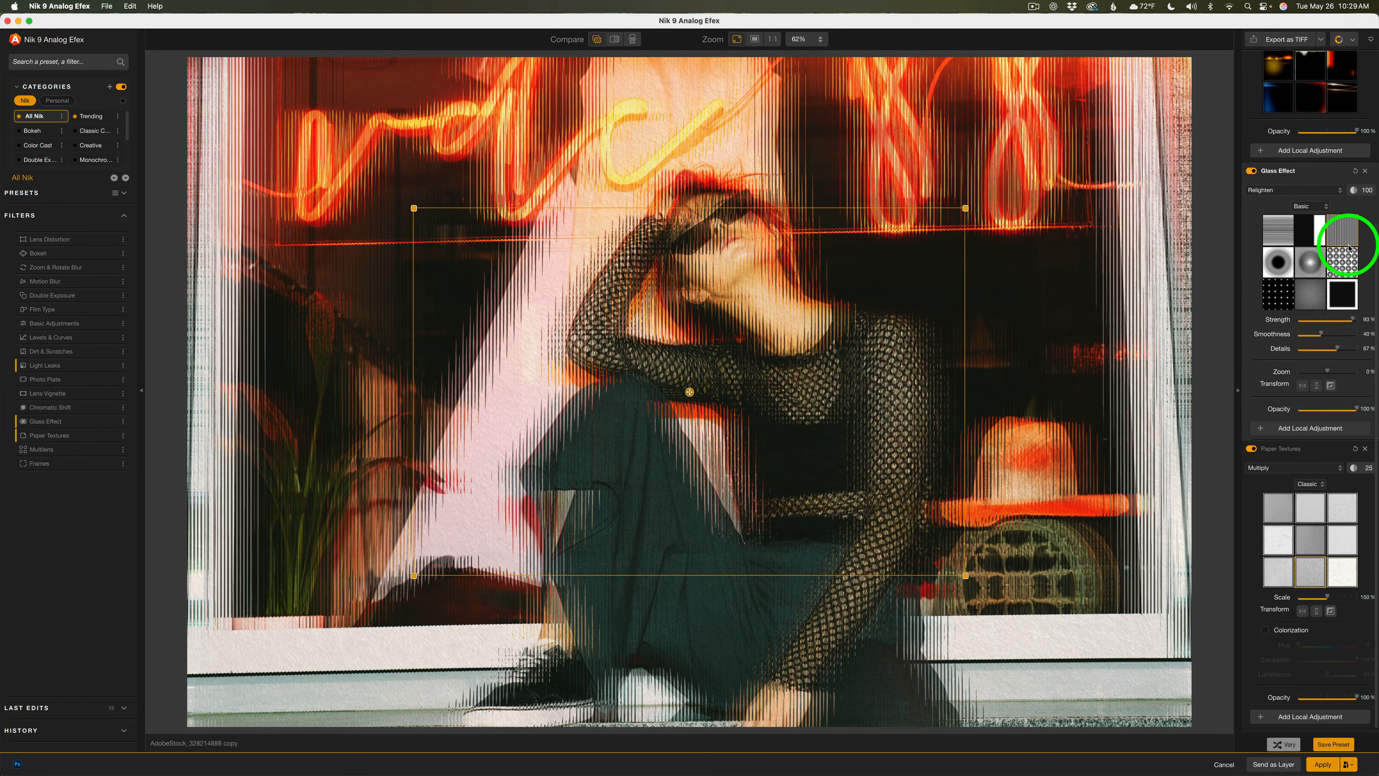
{"action": "left_click", "coordinate": [1349, 261]}
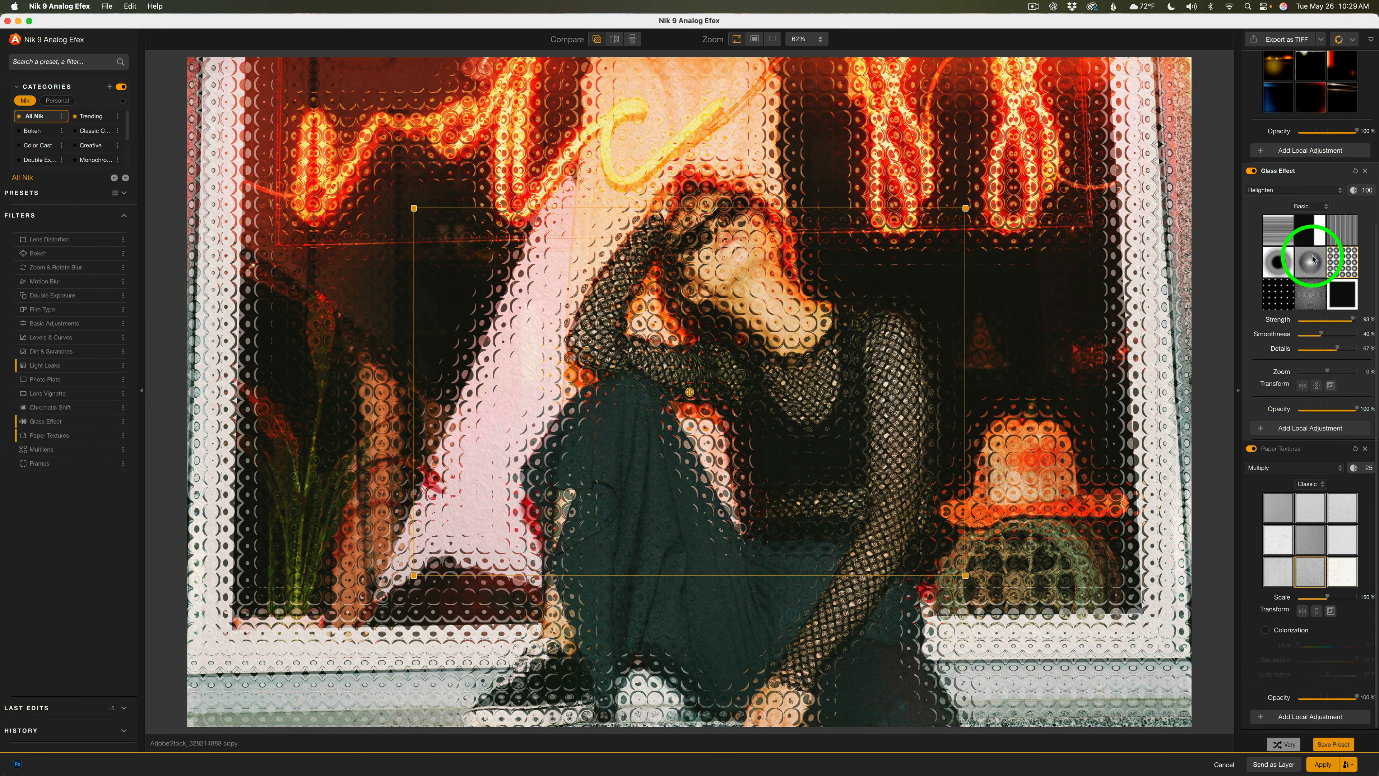
{"action": "left_click", "coordinate": [1342, 230]}
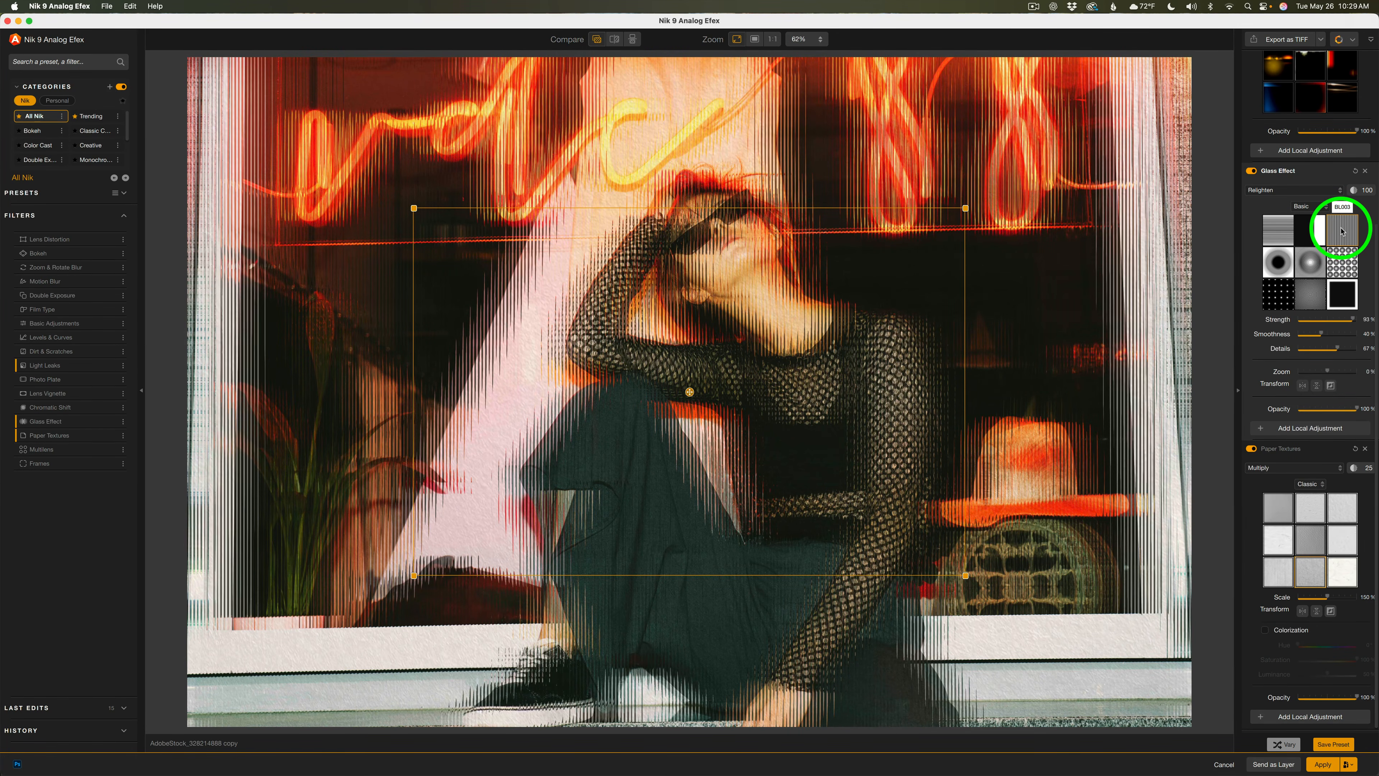
Switch the glass texture set to Analog and try several textures, ending on the wavy-line texture
{"action": "left_click", "coordinate": [1325, 209]}
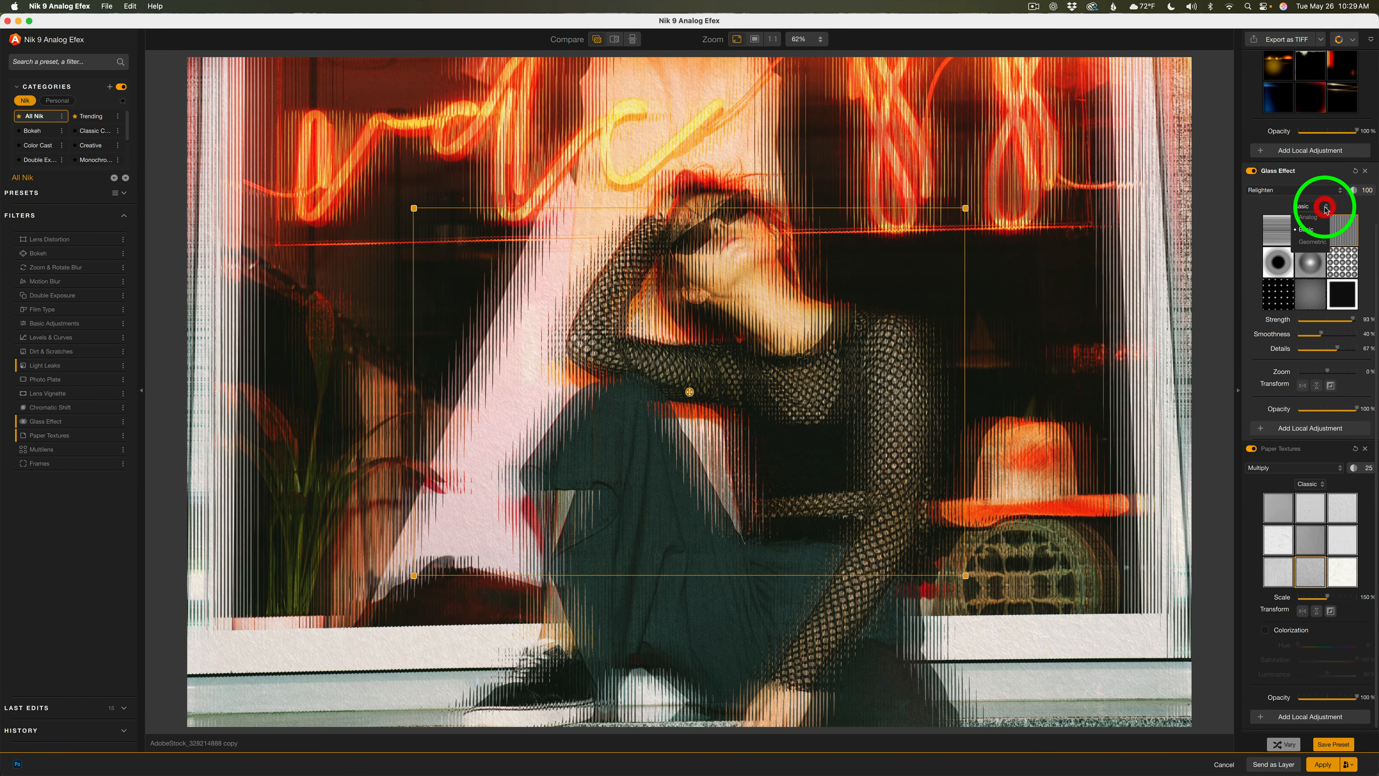
{"action": "left_click", "coordinate": [1308, 217]}
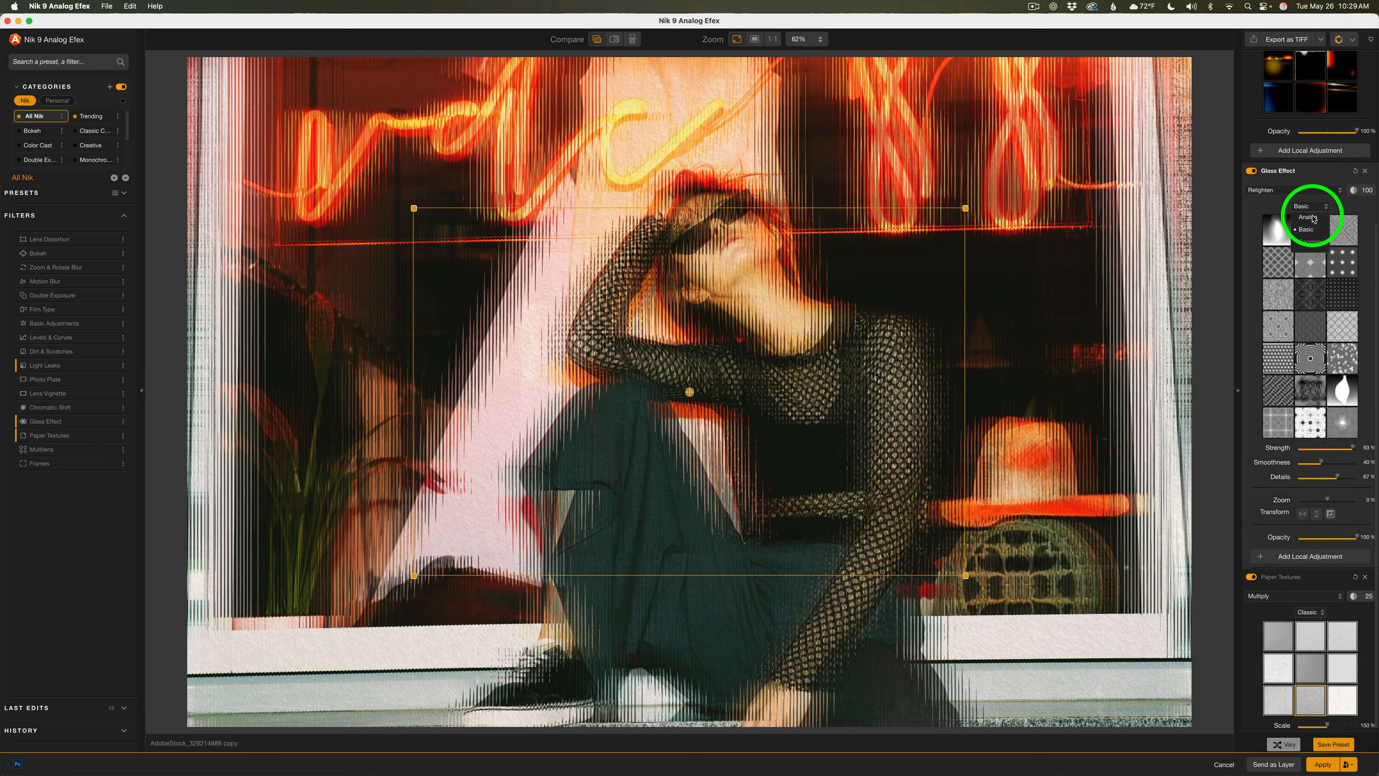
{"action": "left_click", "coordinate": [1341, 238]}
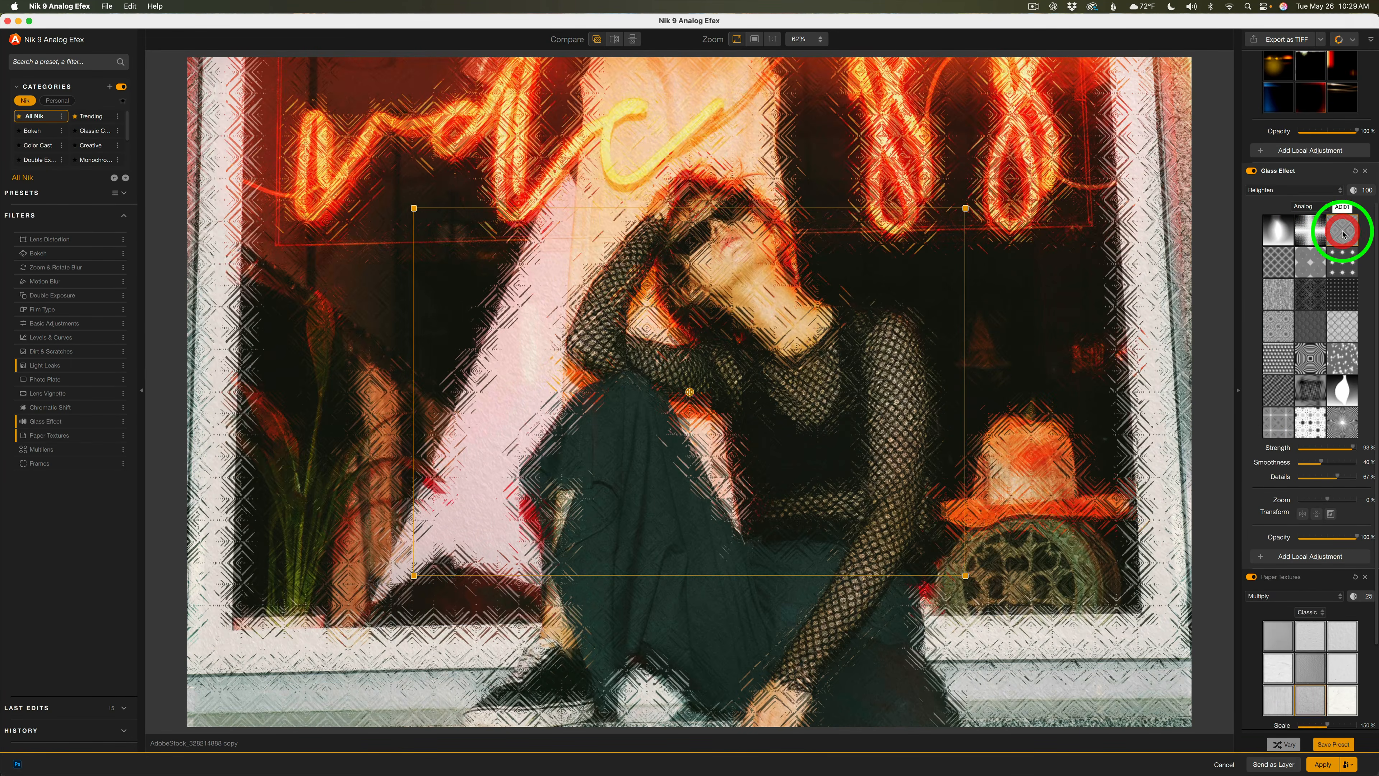
{"action": "left_click", "coordinate": [1342, 265]}
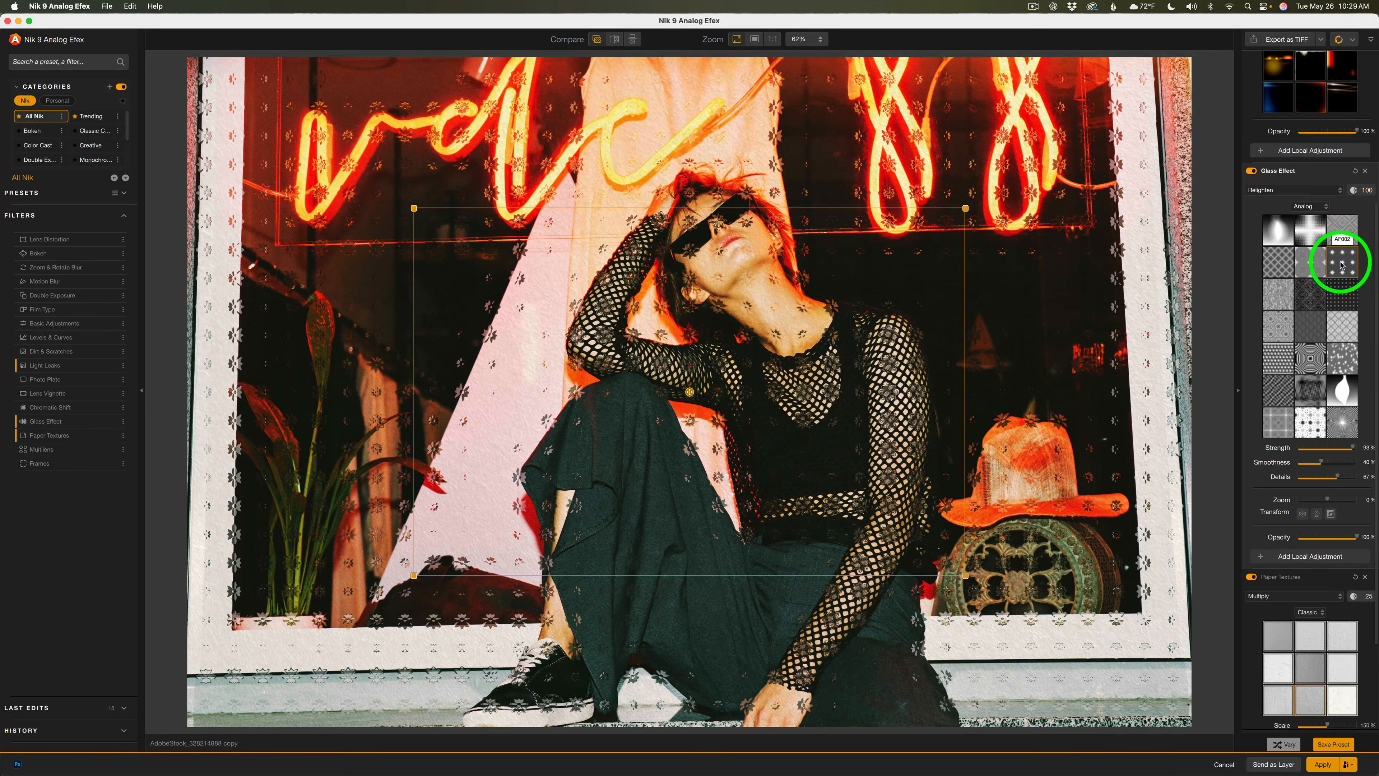
{"action": "left_click", "coordinate": [1281, 297]}
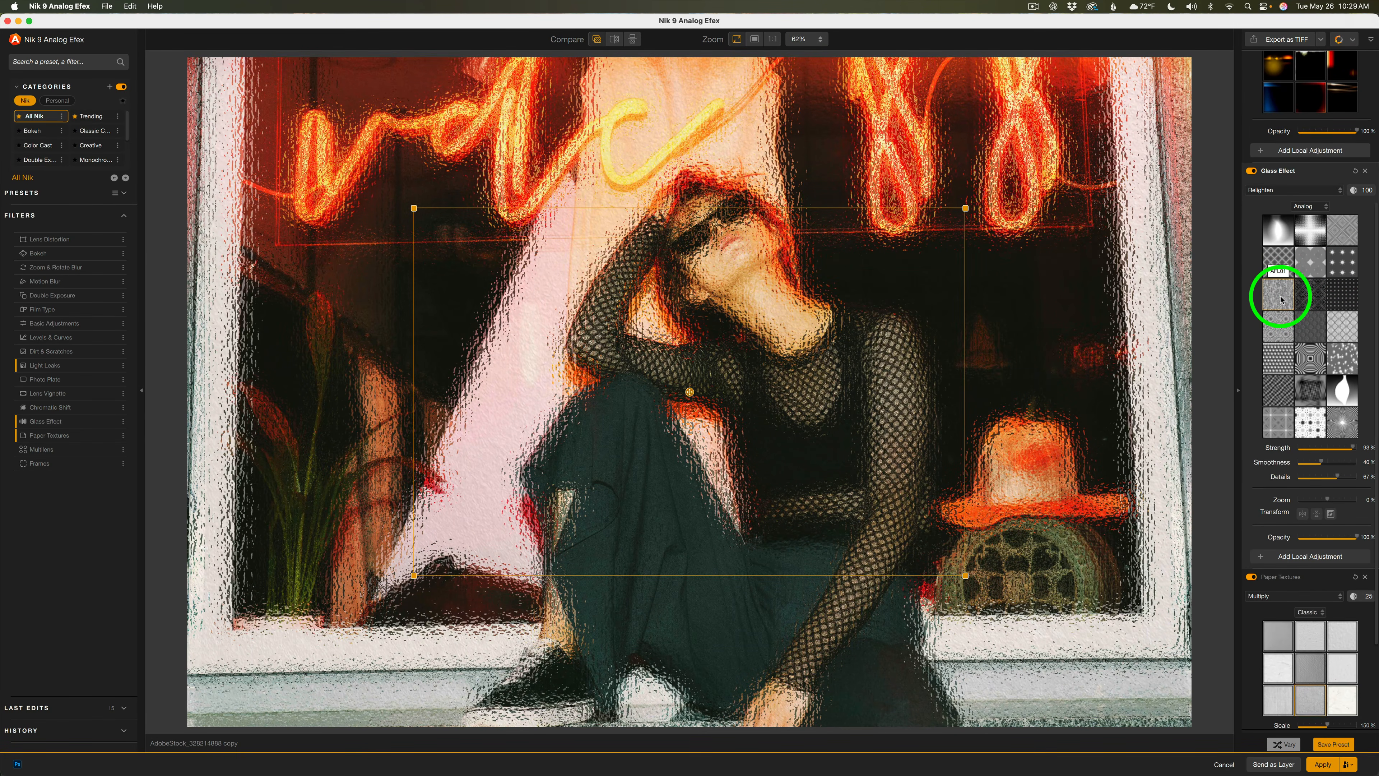
{"action": "left_click", "coordinate": [1333, 321]}
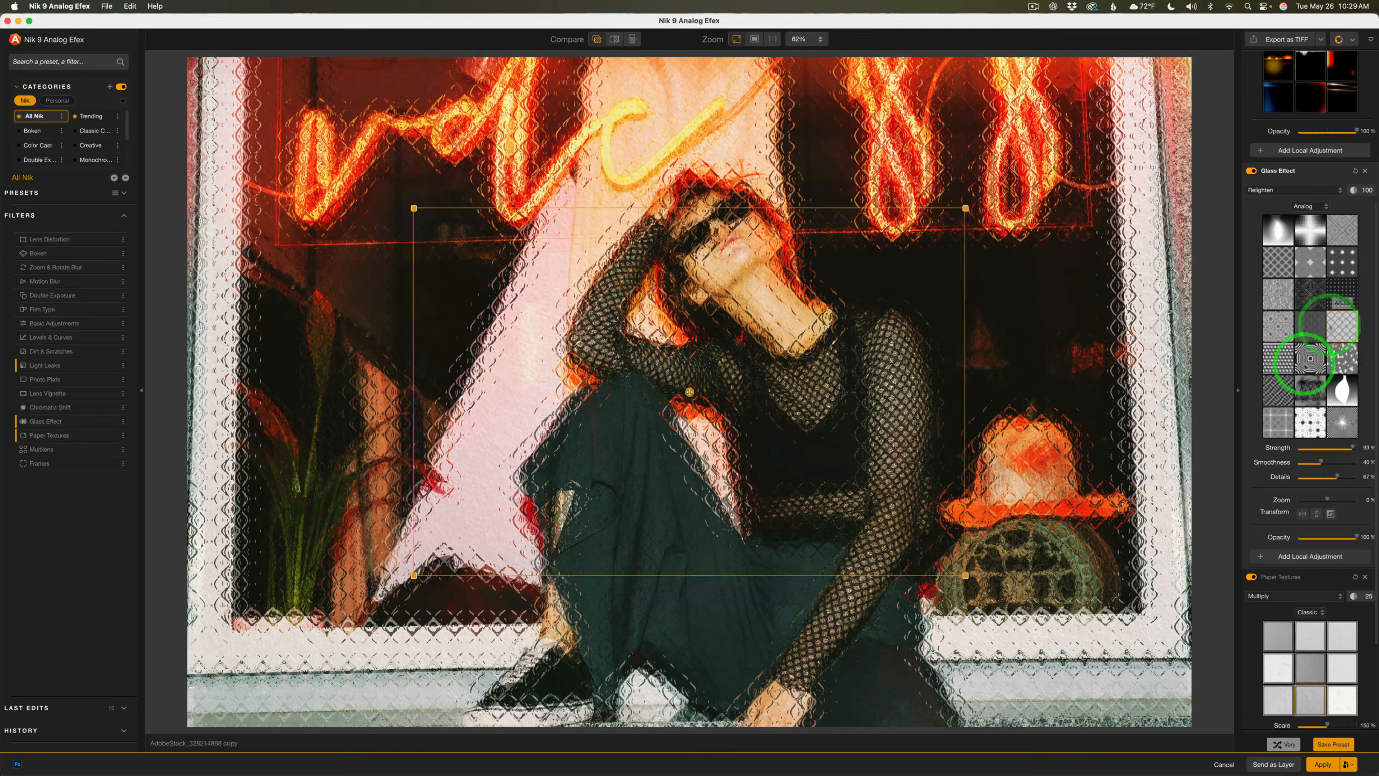
{"action": "left_click", "coordinate": [1309, 361]}
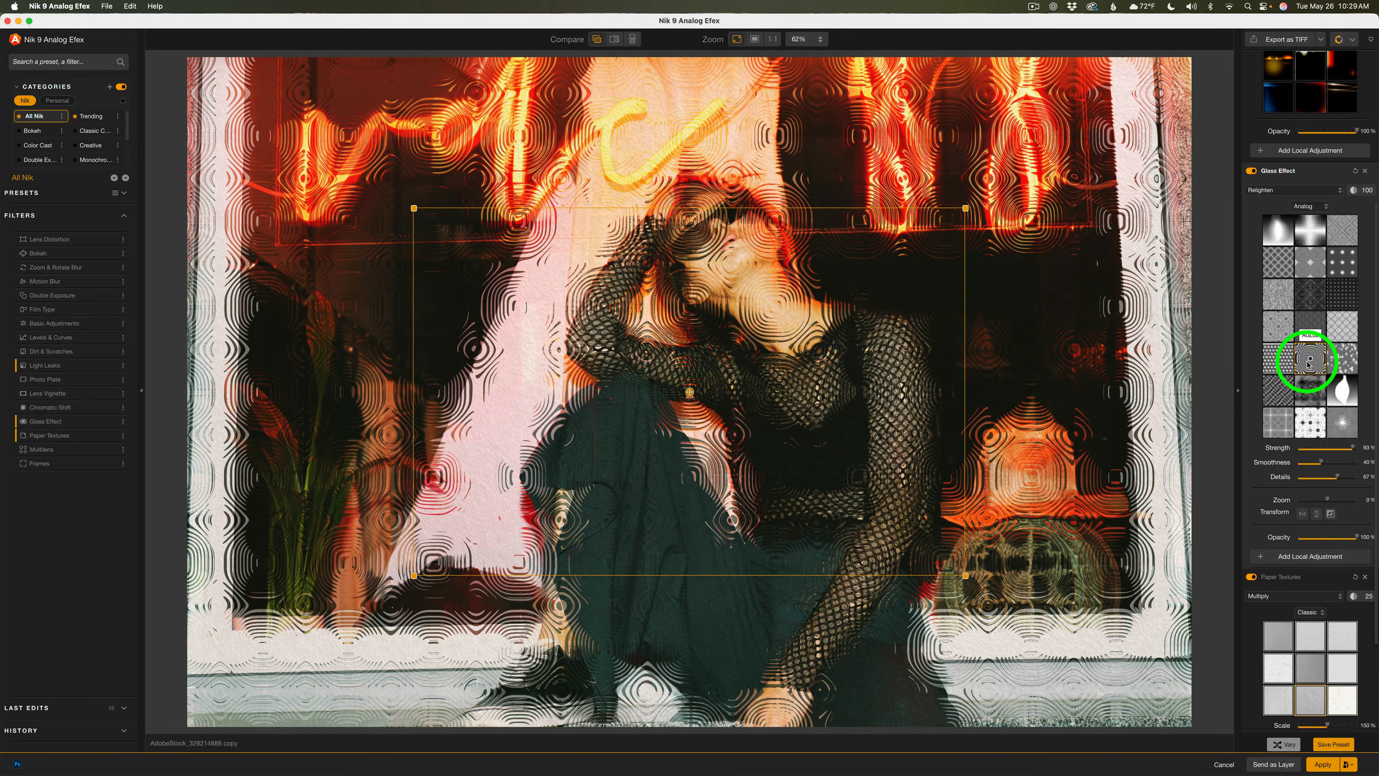
{"action": "left_click", "coordinate": [1281, 389]}
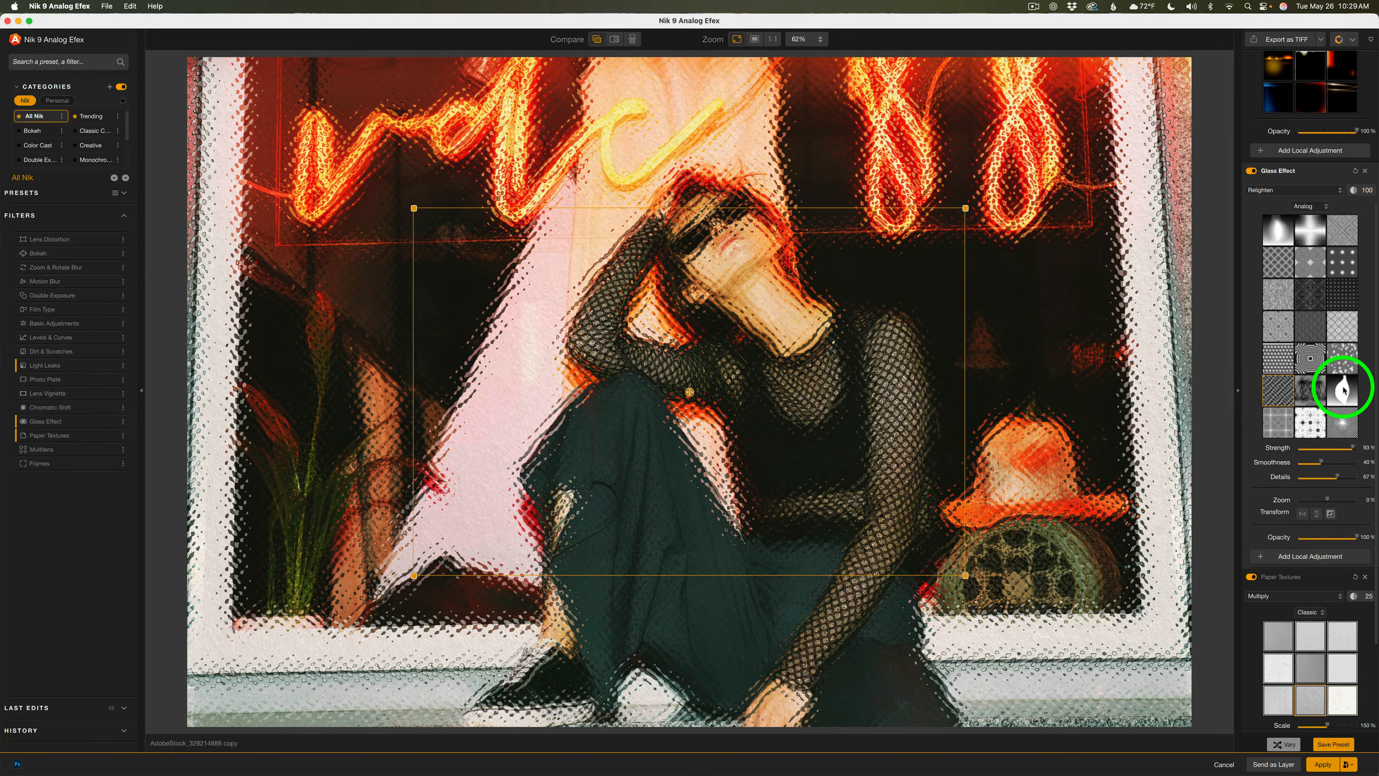
{"action": "left_click", "coordinate": [1344, 389]}
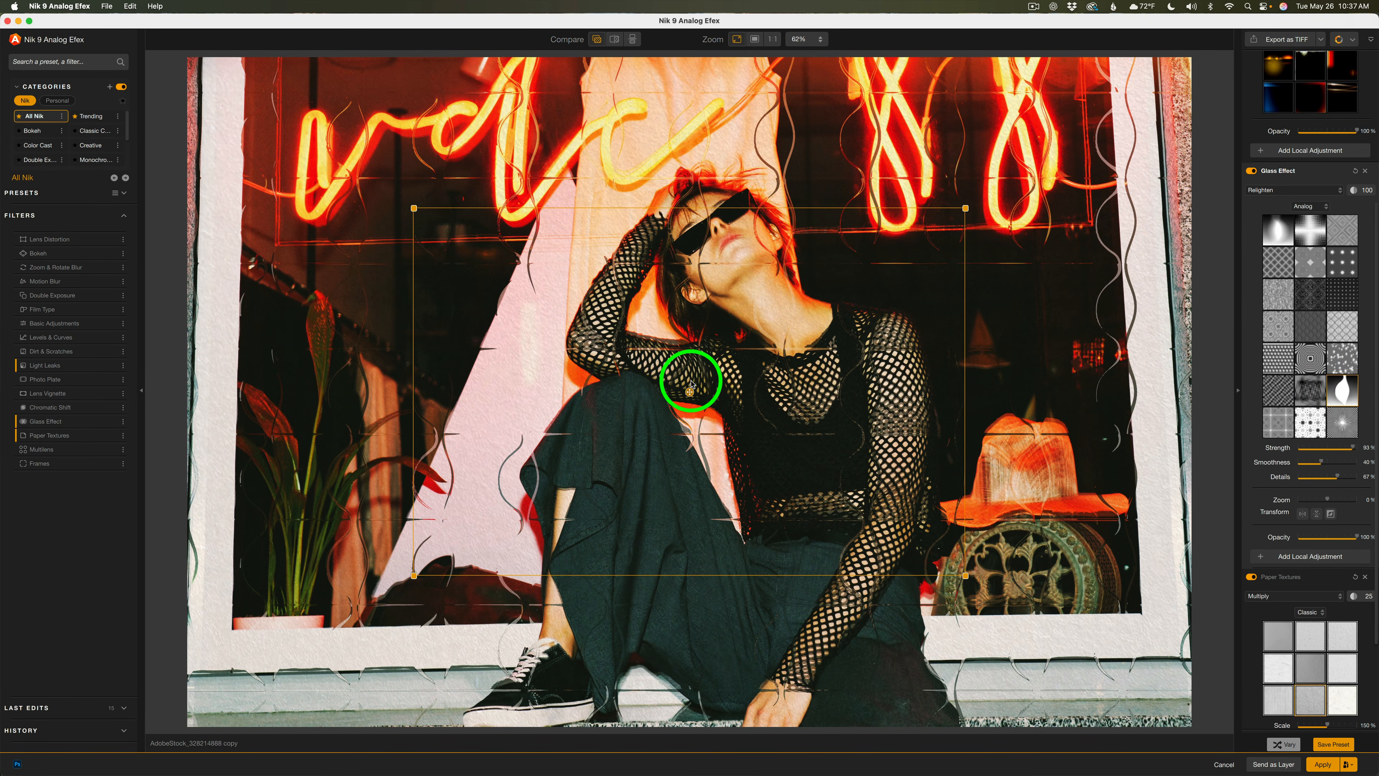
Move, rotate and scale the glass texture's transform box over the image
{"action": "mouse_move", "coordinate": [690, 392]}
{"action": "left_mouse_down"}
{"action": "mouse_move", "coordinate": [796, 357]}
{"action": "mouse_move", "coordinate": [684, 394]}
{"action": "mouse_move", "coordinate": [632, 354]}
{"action": "mouse_move", "coordinate": [745, 363]}
{"action": "mouse_move", "coordinate": [736, 425]}
{"action": "mouse_move", "coordinate": [729, 367]}
{"action": "mouse_move", "coordinate": [721, 416]}
{"action": "mouse_move", "coordinate": [711, 407]}
{"action": "left_mouse_up"}
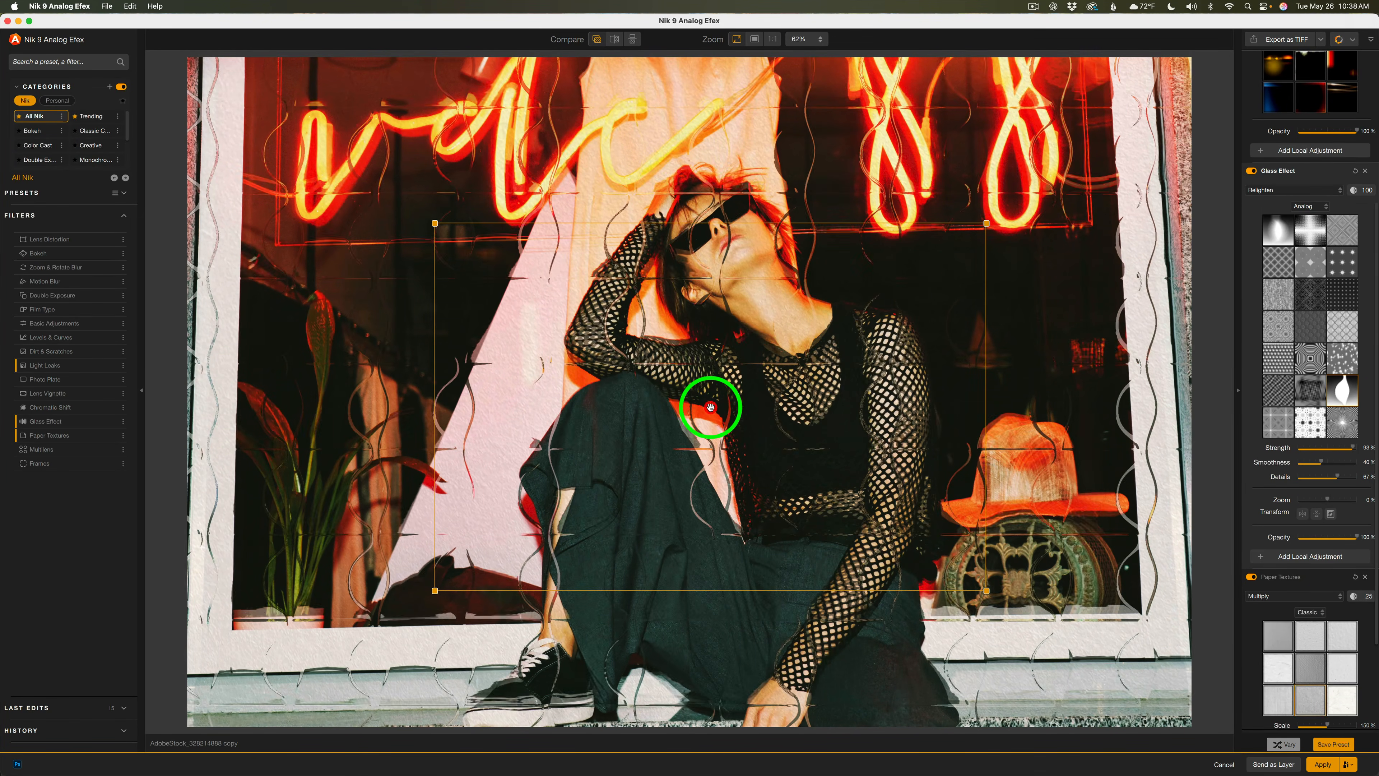
{"action": "left_click_drag", "start_coordinate": [998, 211], "coordinate": [987, 181]}
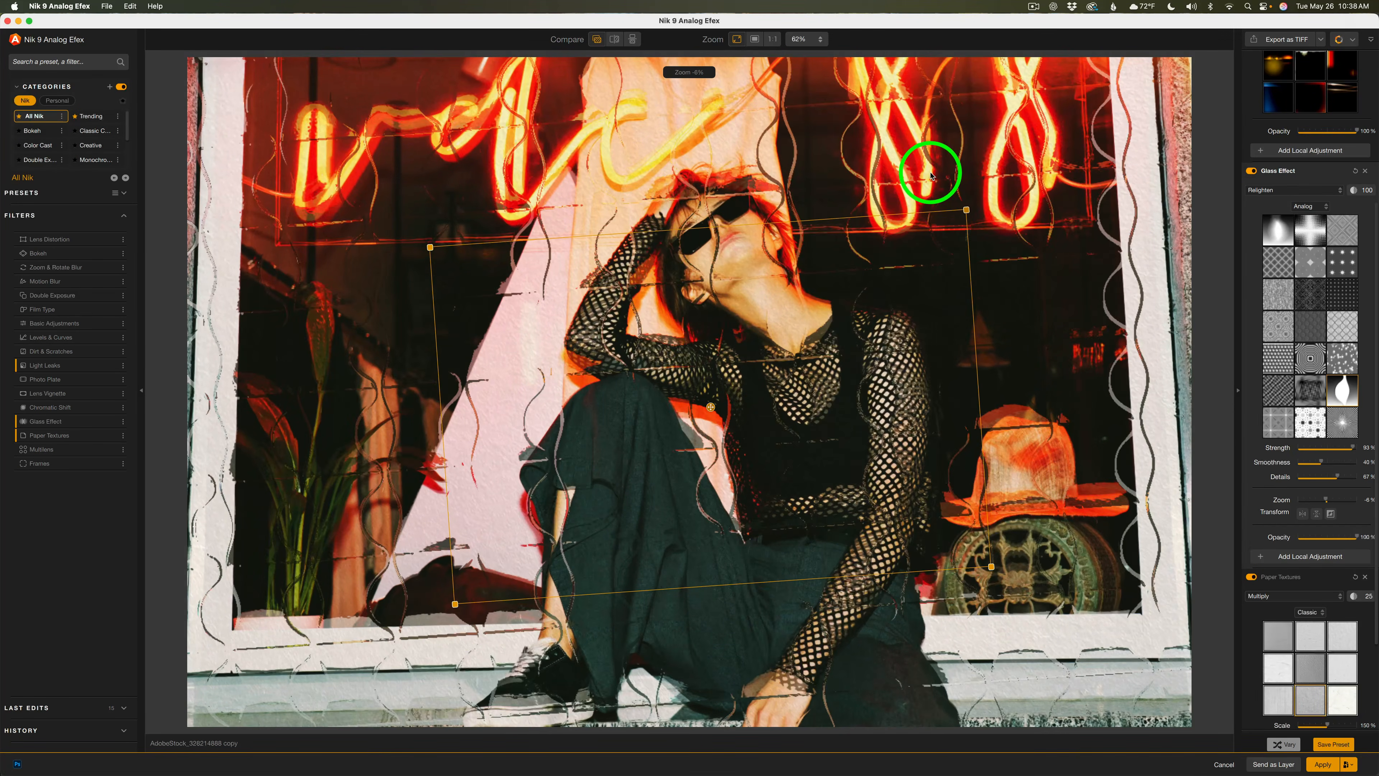
{"action": "left_click_drag", "start_coordinate": [947, 163], "coordinate": [1121, 371]}
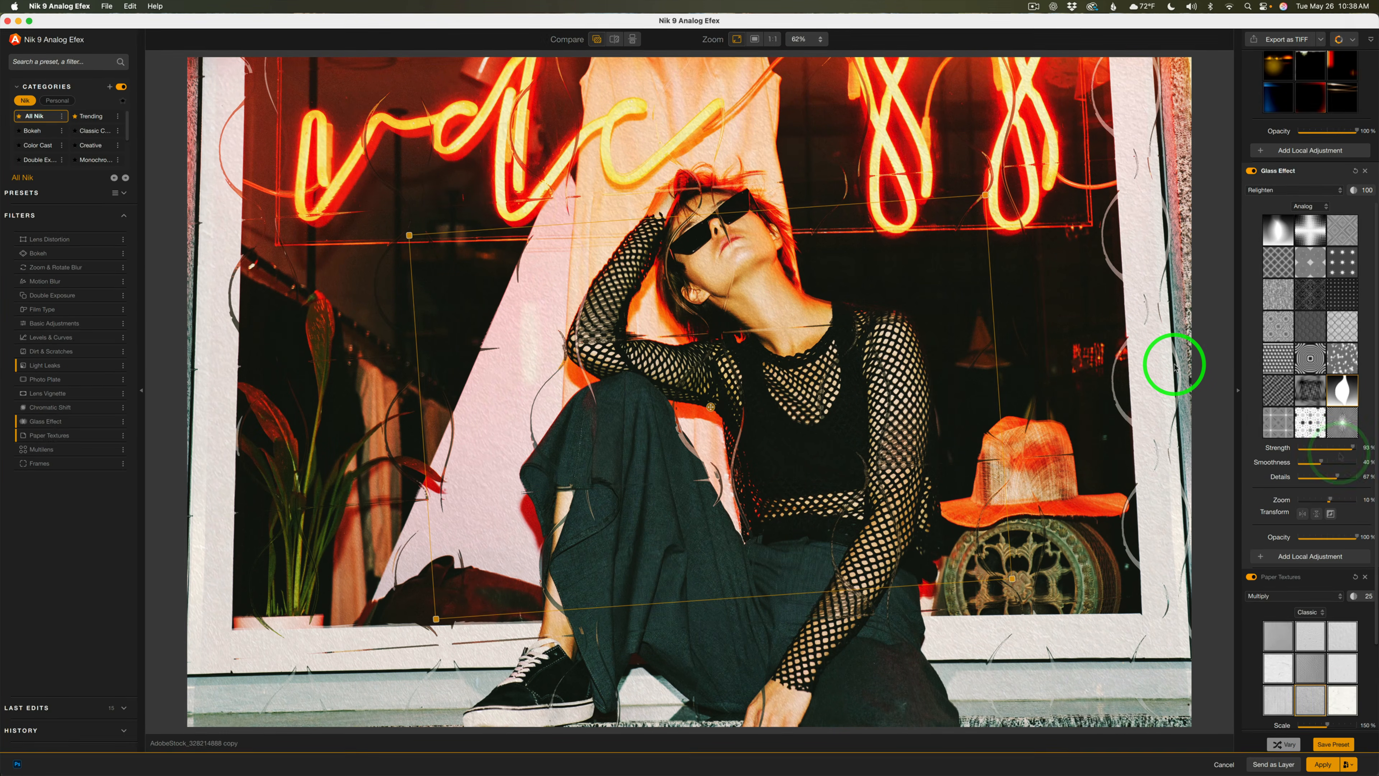
Lower the Glass Effect strength to about 51% and test the inversion and flip transform options
{"action": "mouse_move", "coordinate": [1354, 450]}
{"action": "left_mouse_down"}
{"action": "mouse_move", "coordinate": [1265, 451]}
{"action": "mouse_move", "coordinate": [1328, 458]}
{"action": "left_mouse_up"}
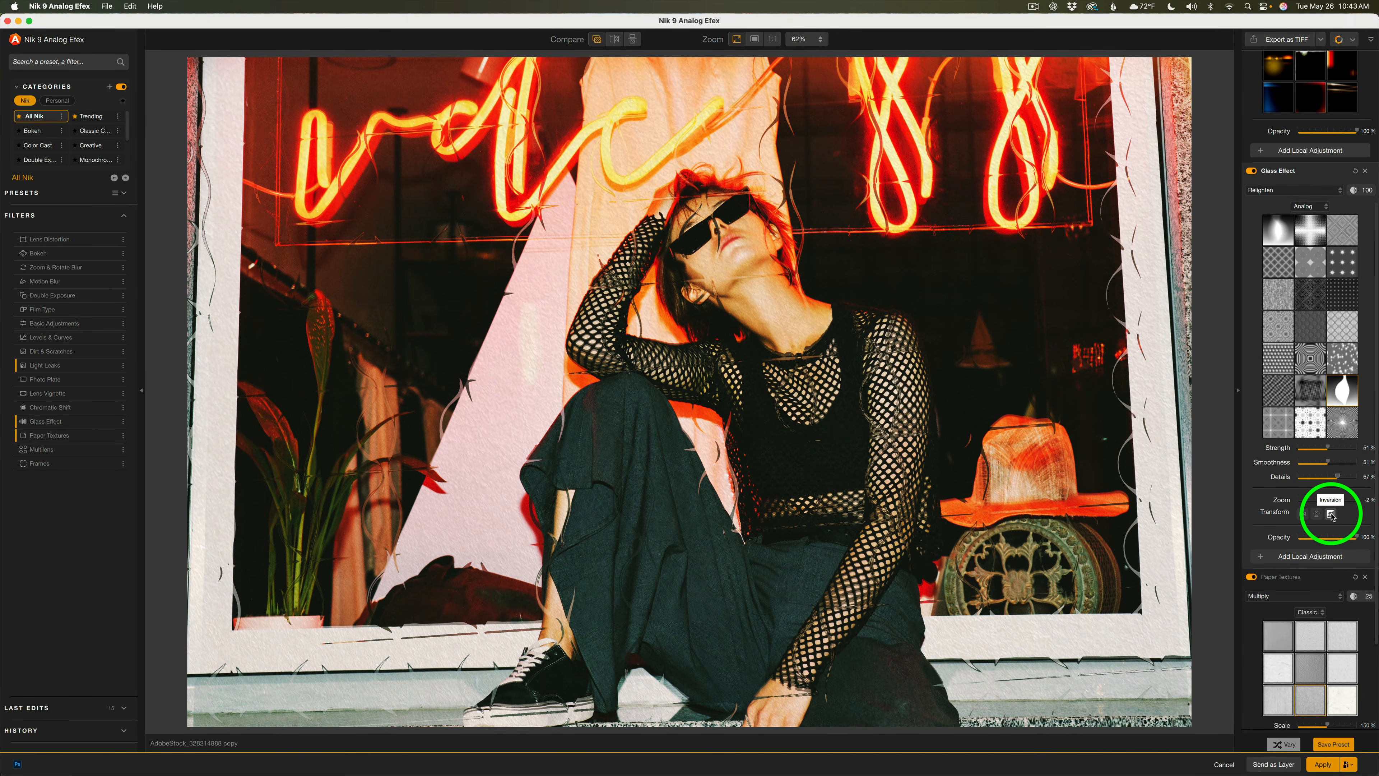
{"action": "left_click", "coordinate": [1330, 514]}
{"action": "left_click", "coordinate": [1319, 514]}
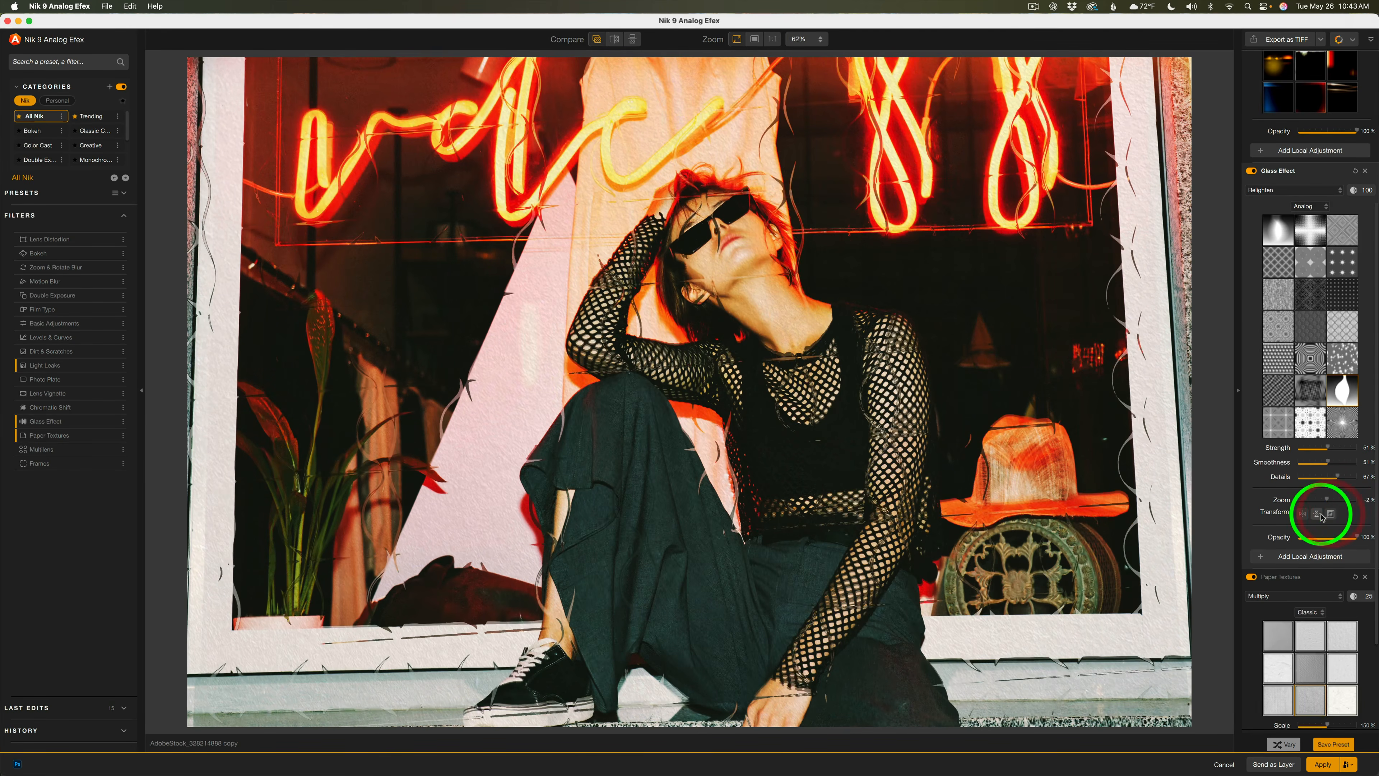
{"action": "left_click", "coordinate": [1318, 514]}
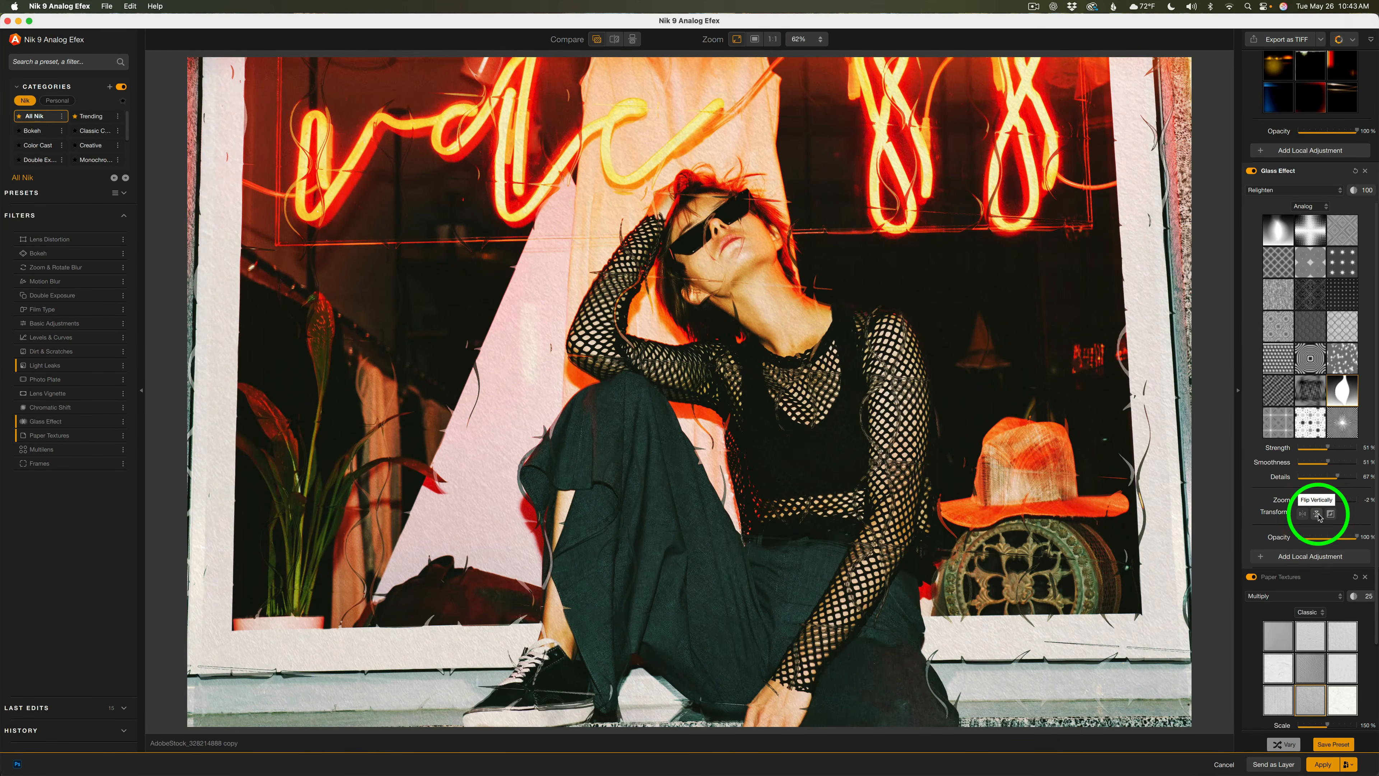
{"action": "left_click", "coordinate": [1305, 515]}
{"action": "left_click", "coordinate": [1304, 515]}
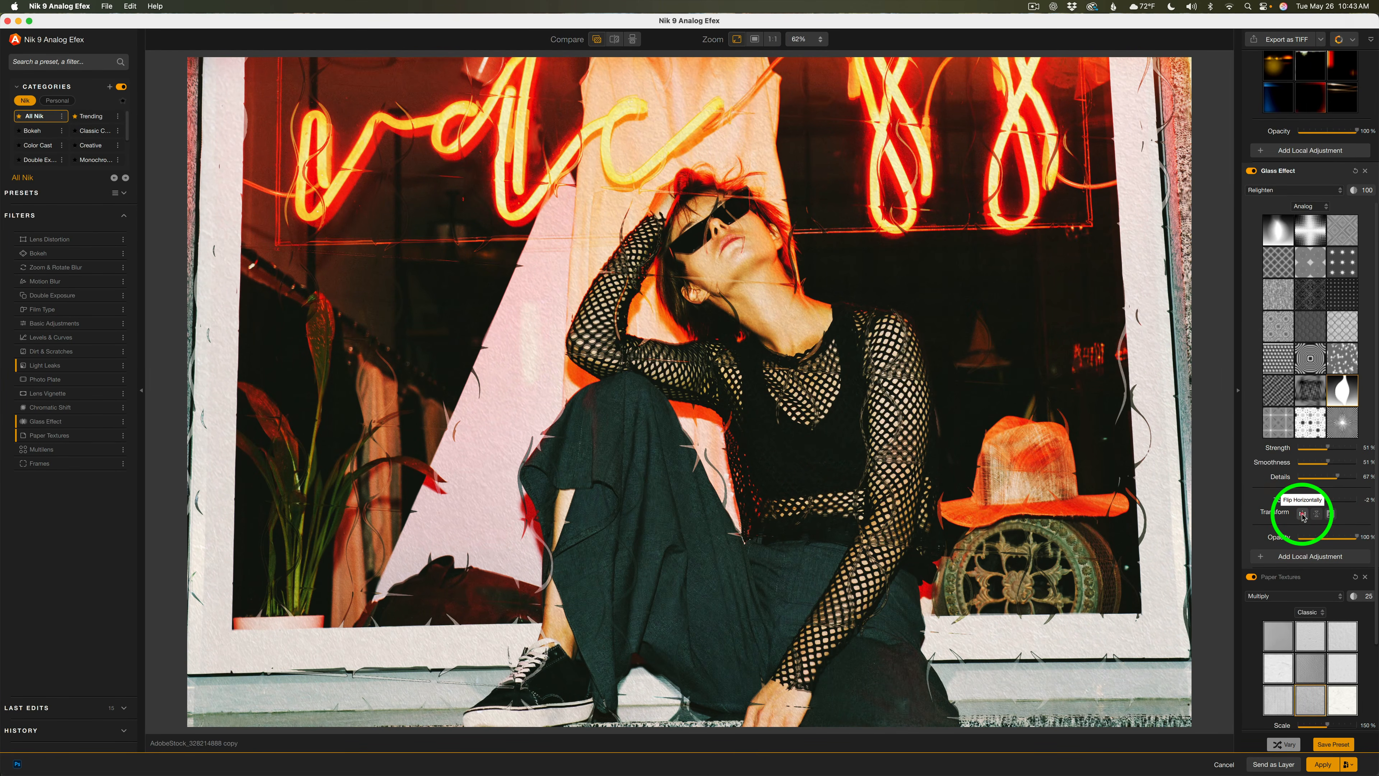
{"action": "left_click", "coordinate": [1304, 515]}
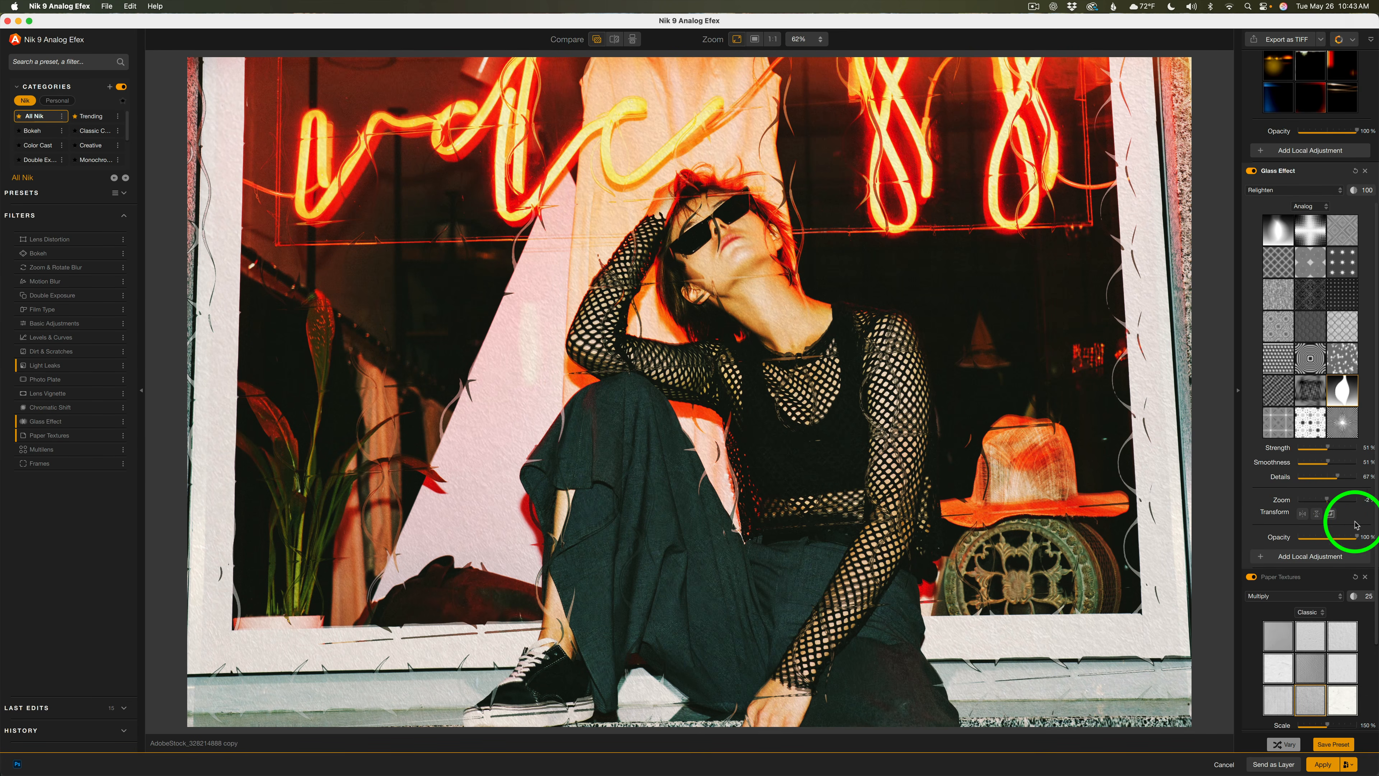
Add a Control Point local adjustment to the Glass Effect on the neon sign area
{"action": "mouse_move", "coordinate": [1359, 539]}
{"action": "left_mouse_down"}
{"action": "mouse_move", "coordinate": [1318, 536]}
{"action": "mouse_move", "coordinate": [1358, 537]}
{"action": "left_mouse_up"}
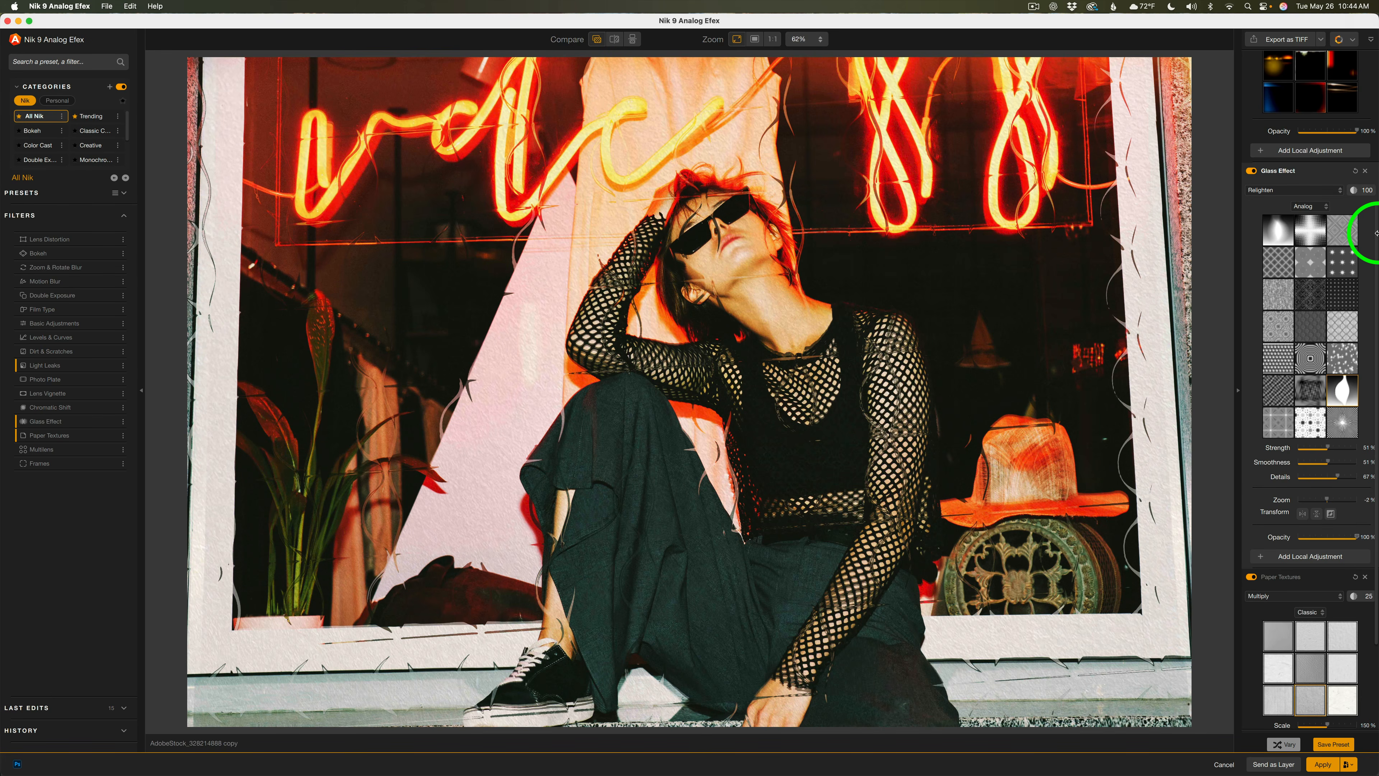
{"action": "mouse_move", "coordinate": [841, 336]}
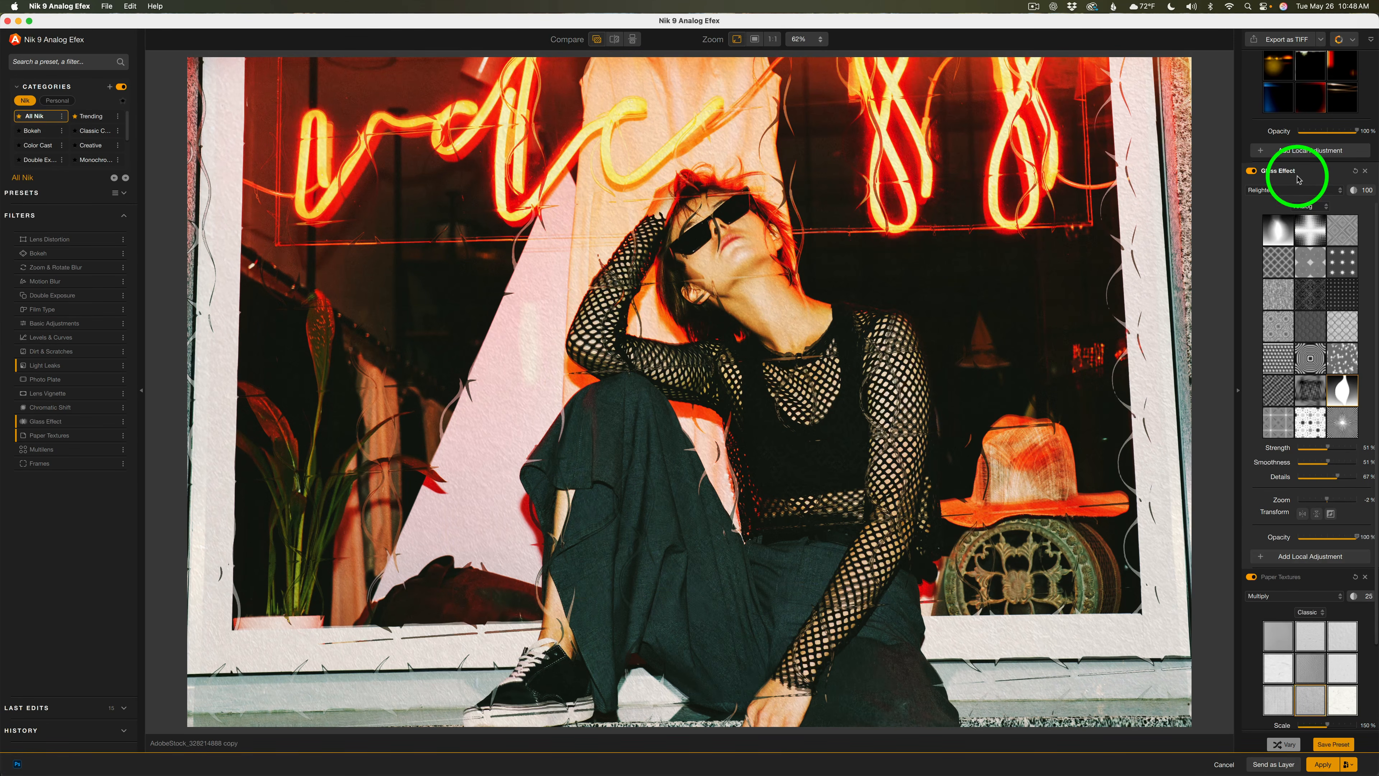
{"action": "left_click", "coordinate": [1312, 557]}
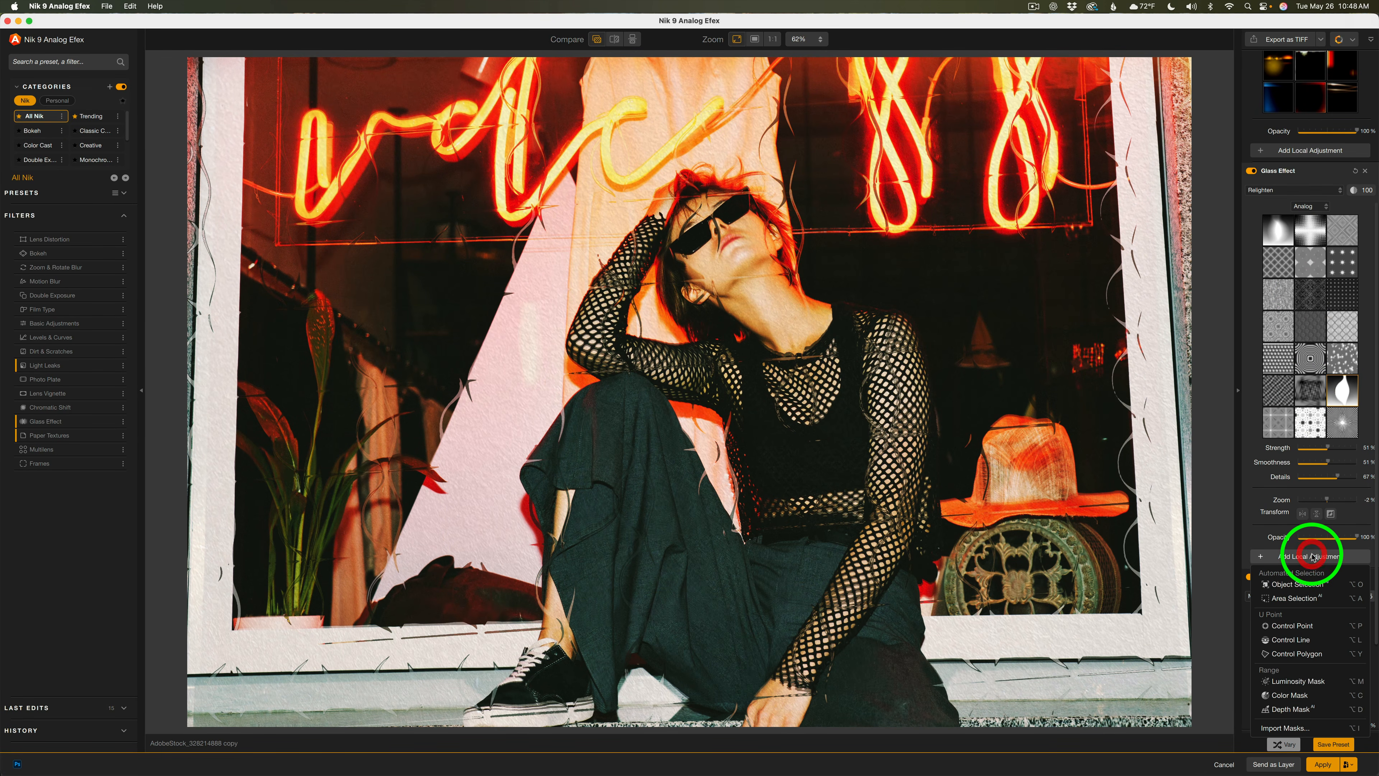
{"action": "left_click", "coordinate": [1272, 626]}
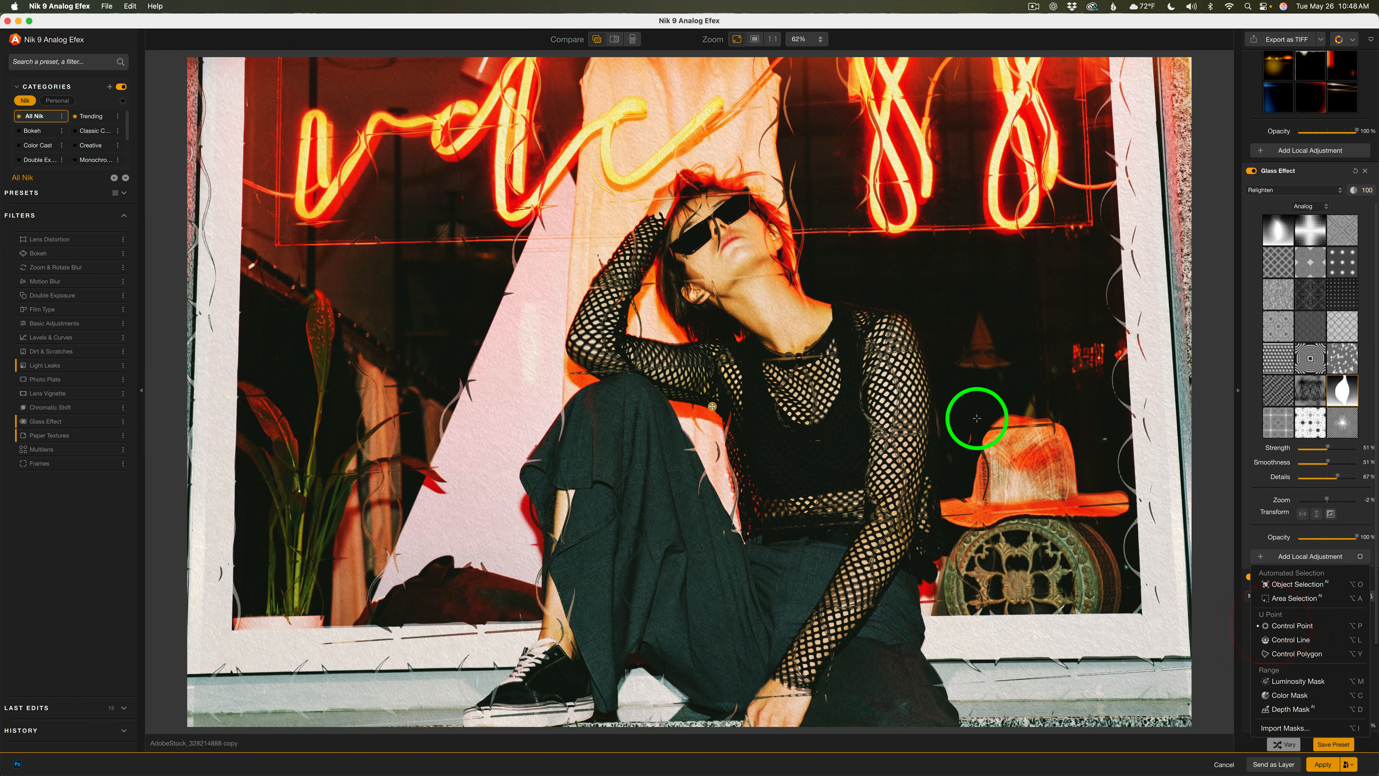
{"action": "left_click", "coordinate": [1035, 254]}
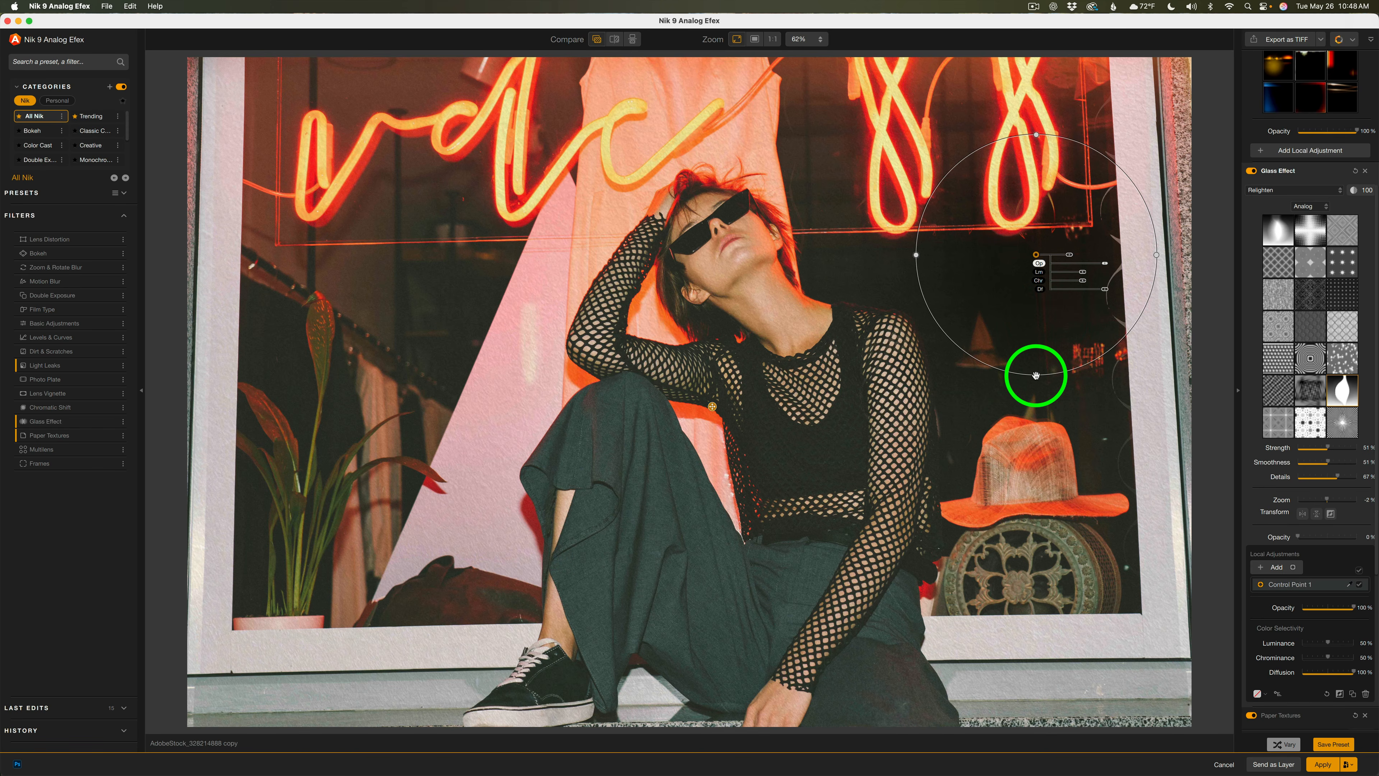
Enlarge Control Point 1's radius over the neon sign and lower its luminance and chrominance to 0%
{"action": "left_click_drag", "start_coordinate": [1045, 374], "coordinate": [1049, 746]}
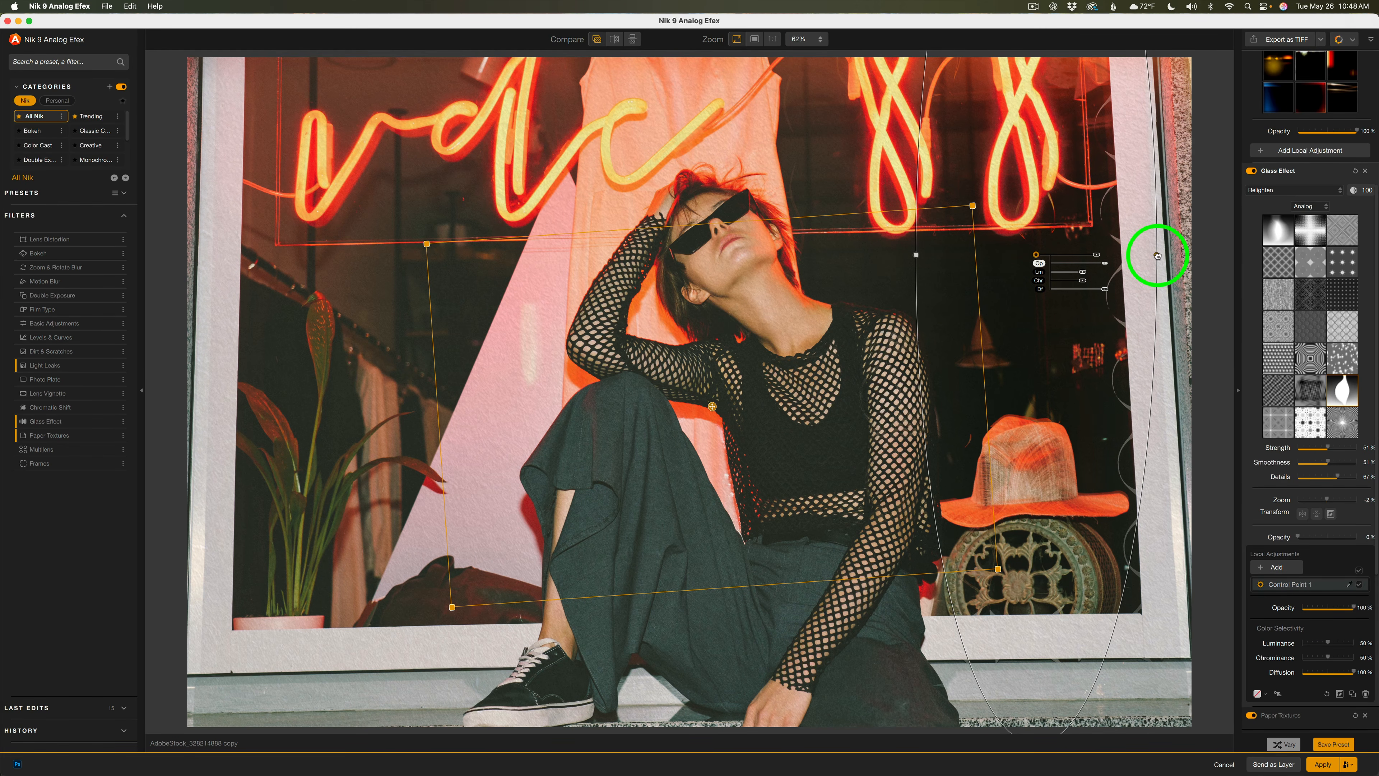
{"action": "left_click_drag", "start_coordinate": [1157, 255], "coordinate": [1219, 260]}
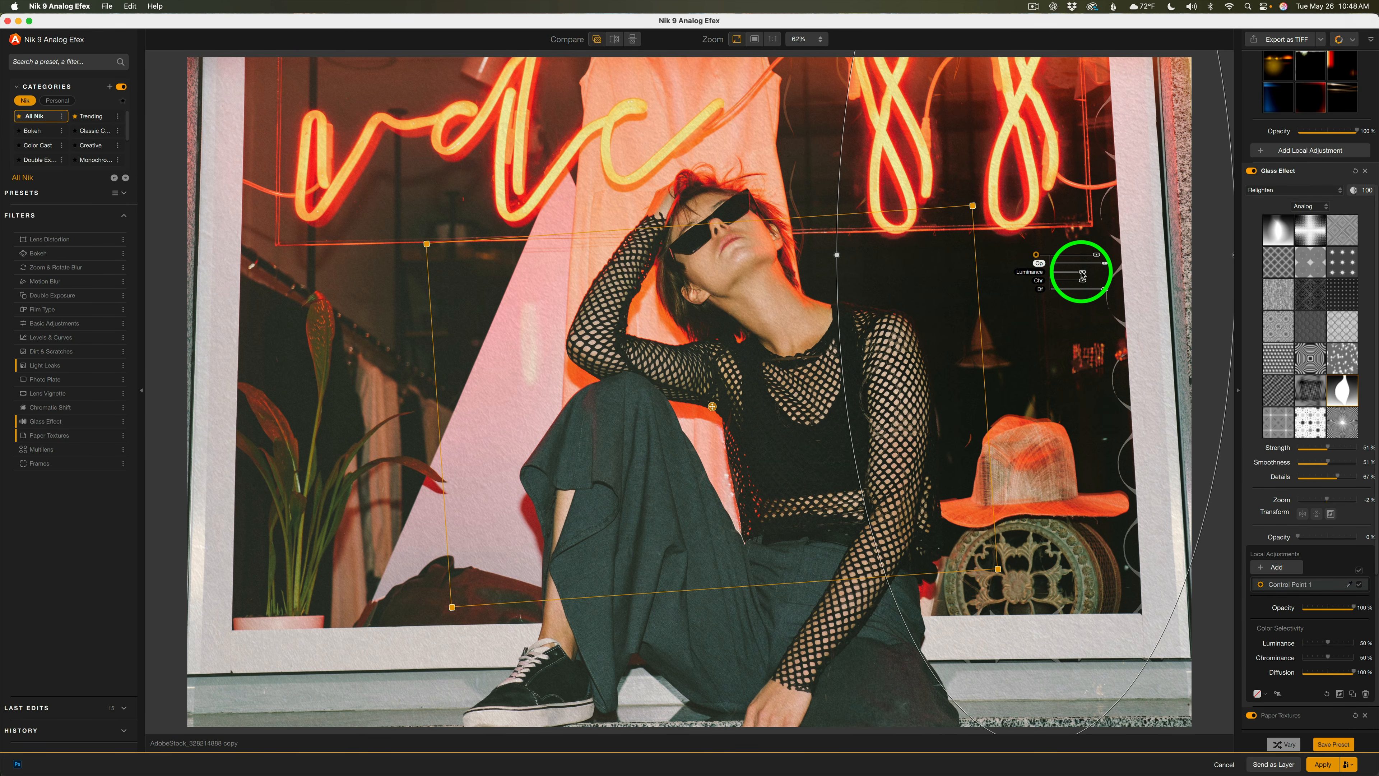
{"action": "left_click_drag", "start_coordinate": [1083, 273], "coordinate": [1043, 280]}
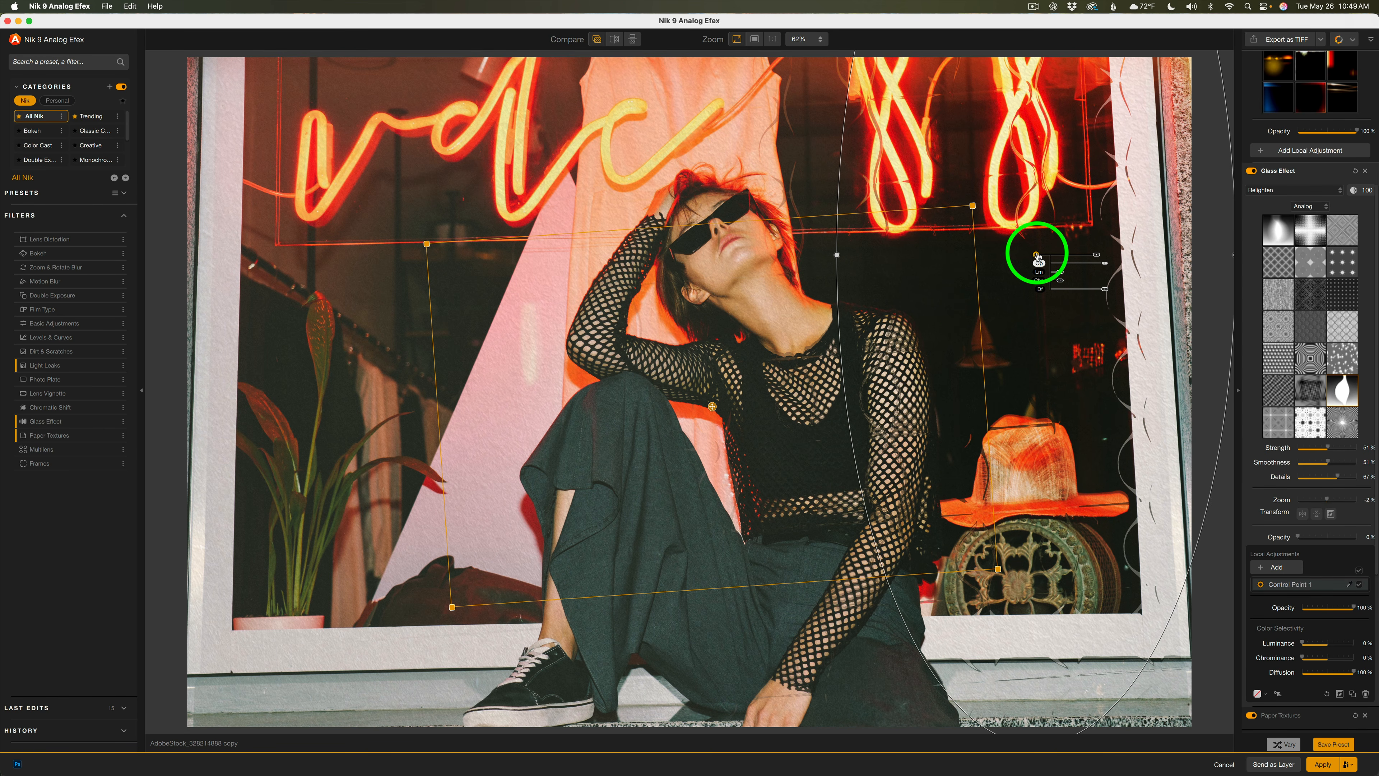
Duplicate the control point twice, placing copies over the left window area and the woman's lap
{"action": "left_click_drag", "start_coordinate": [1037, 257], "coordinate": [397, 281]}
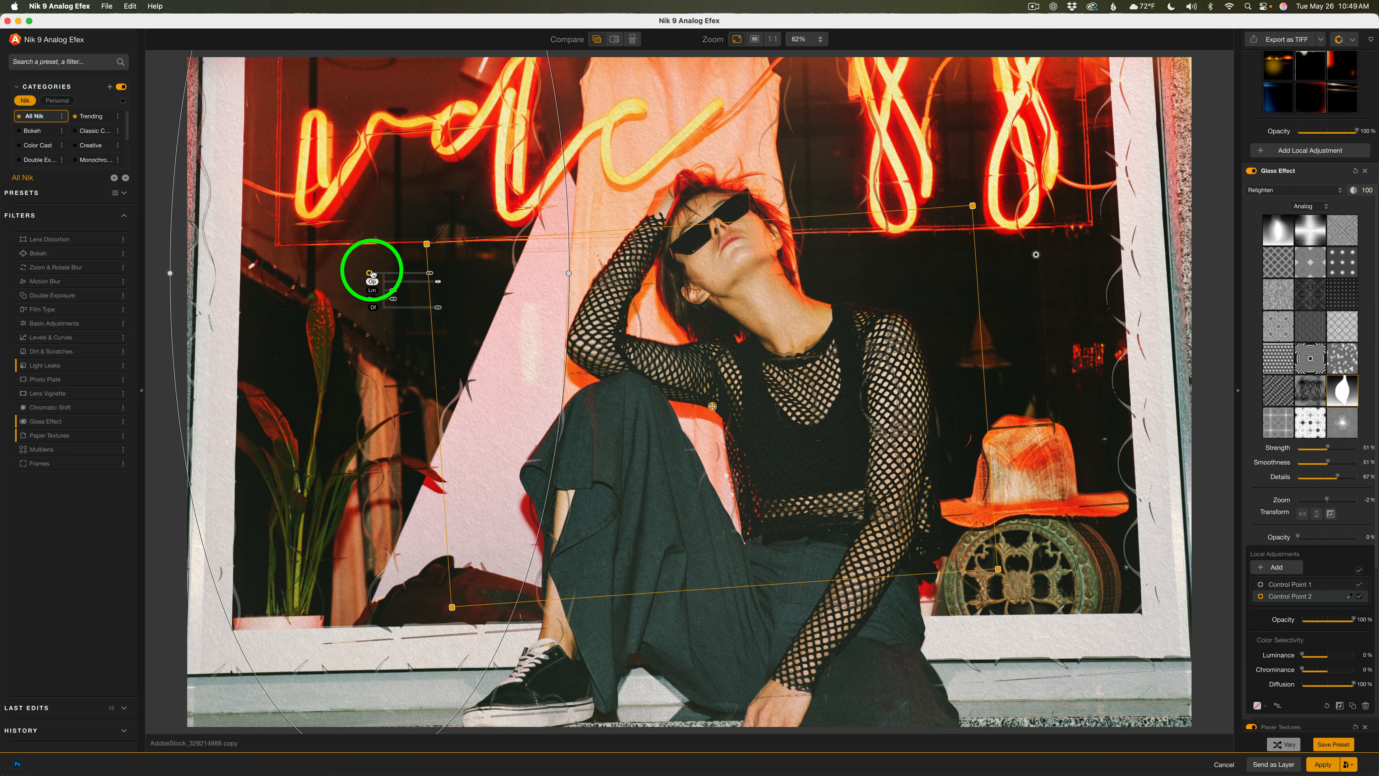
{"action": "left_click_drag", "start_coordinate": [370, 274], "coordinate": [733, 569]}
Stretch Control Point 3 into a wide, flat ellipse across the lower image and nudge it slightly down
{"action": "mouse_move", "coordinate": [733, 68]}
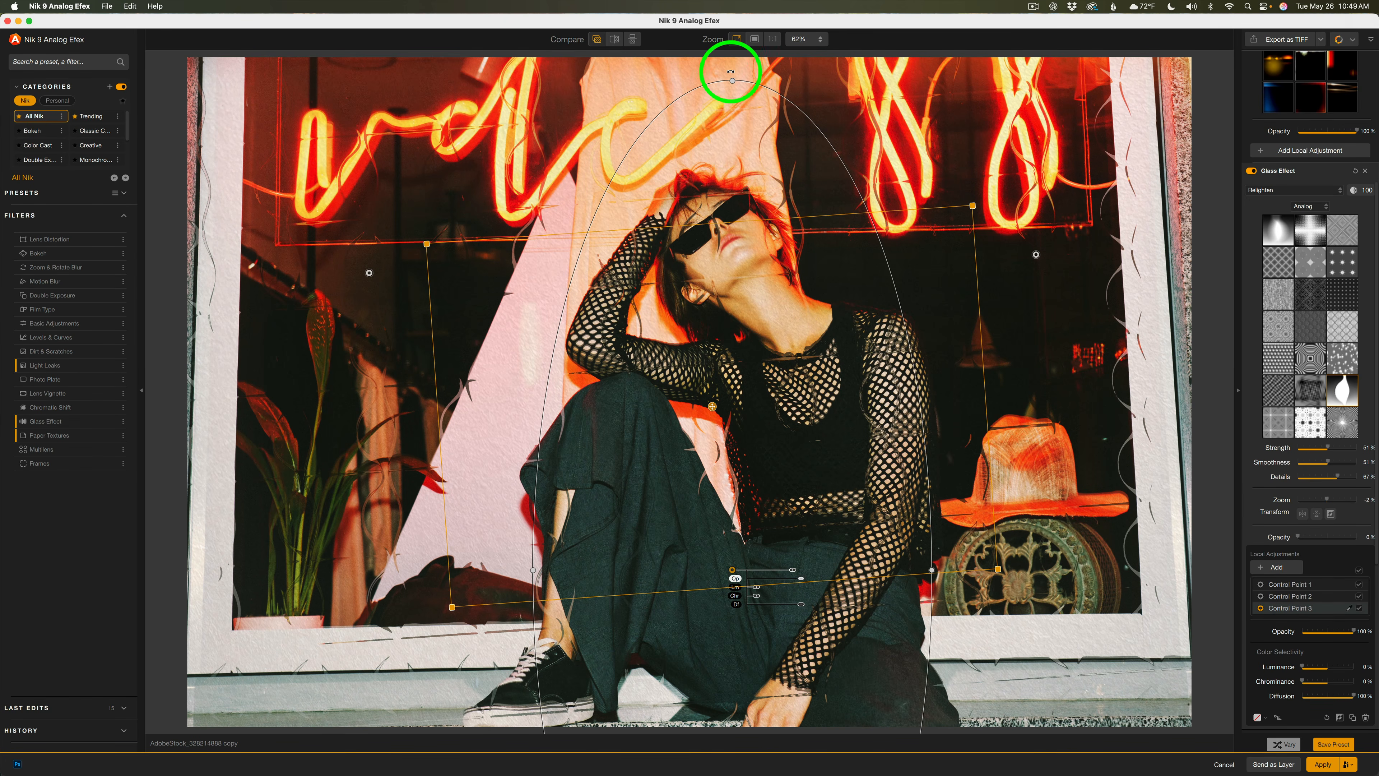
{"action": "left_click_drag", "start_coordinate": [730, 71], "coordinate": [1105, 578]}
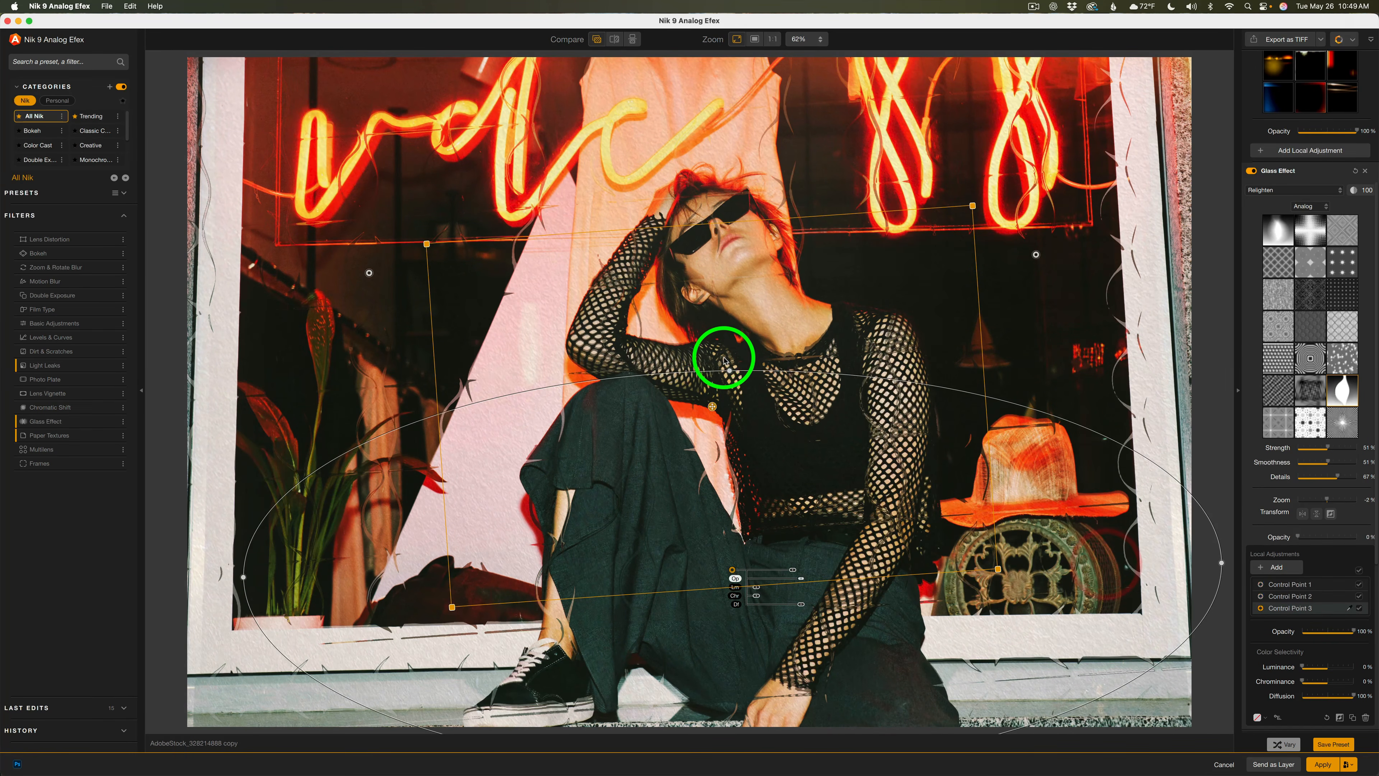
{"action": "left_click_drag", "start_coordinate": [730, 372], "coordinate": [731, 475]}
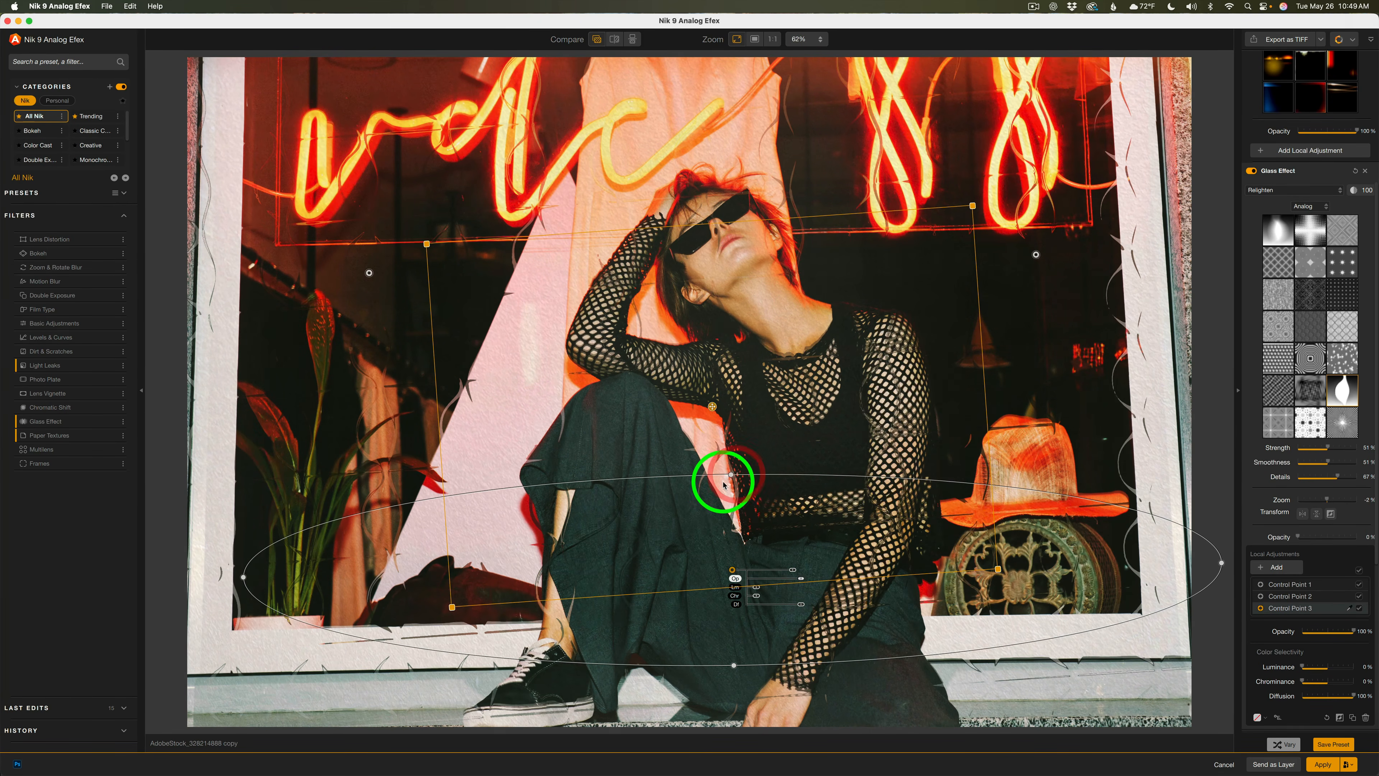
{"action": "left_click_drag", "start_coordinate": [735, 572], "coordinate": [736, 606]}
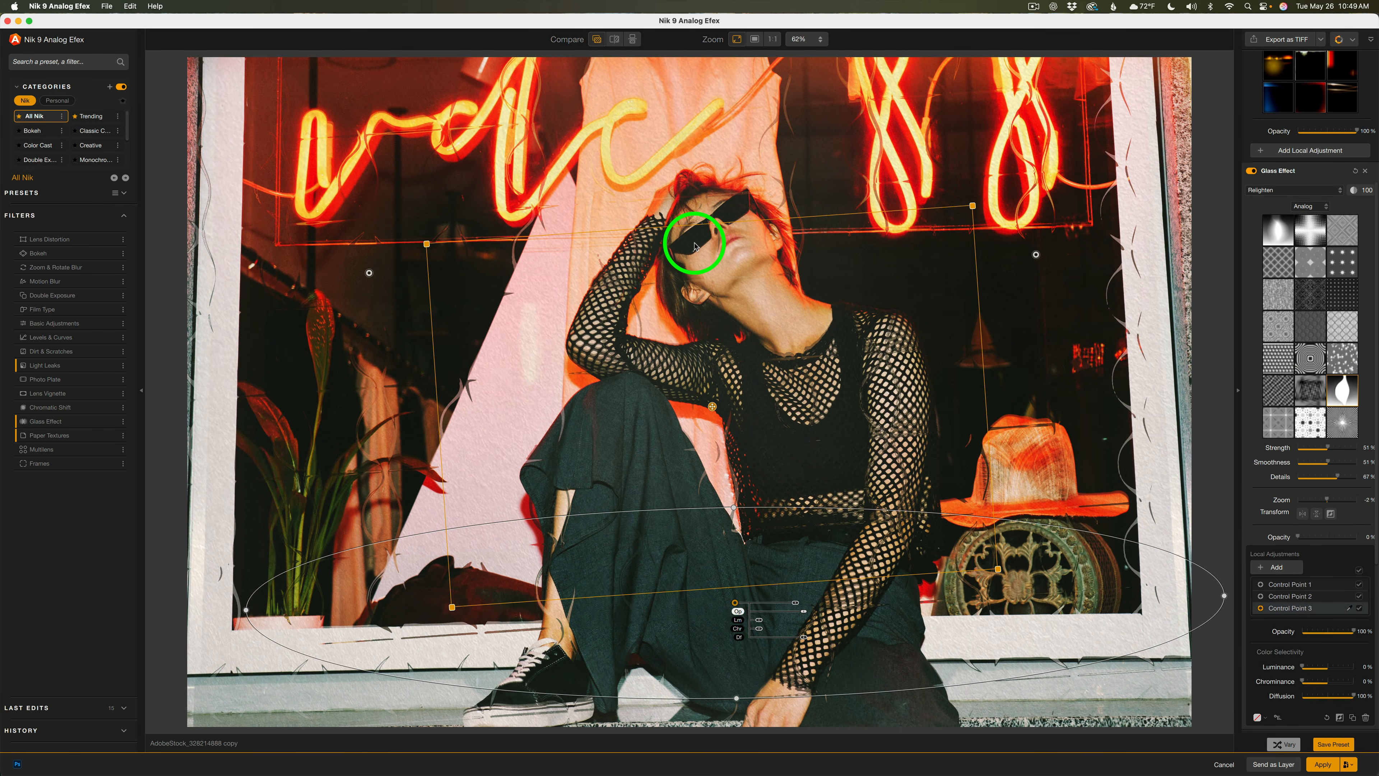
Add a fourth control point on the woman's face and set its opacity to about 15%
{"action": "left_click", "coordinate": [1263, 568]}
{"action": "left_click", "coordinate": [727, 255]}
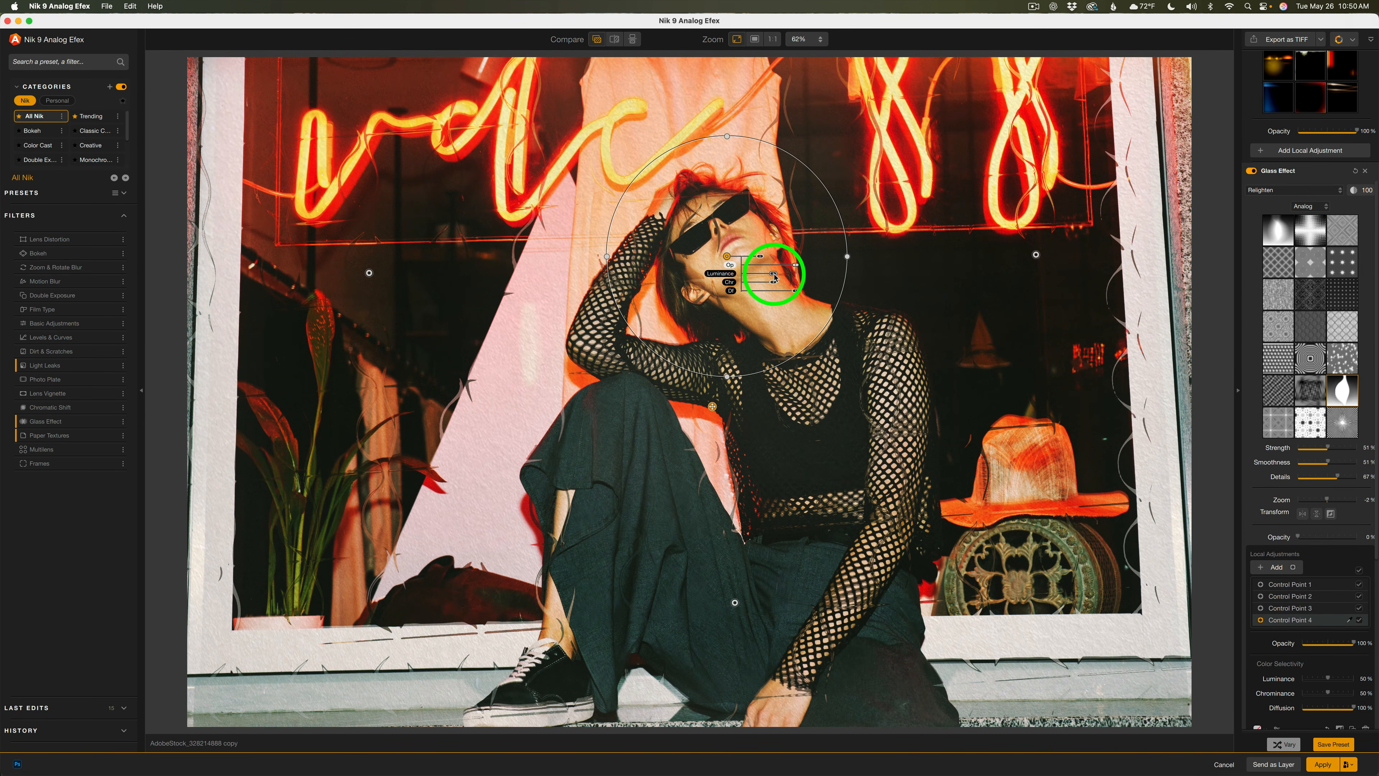
{"action": "left_click_drag", "start_coordinate": [773, 275], "coordinate": [731, 267]}
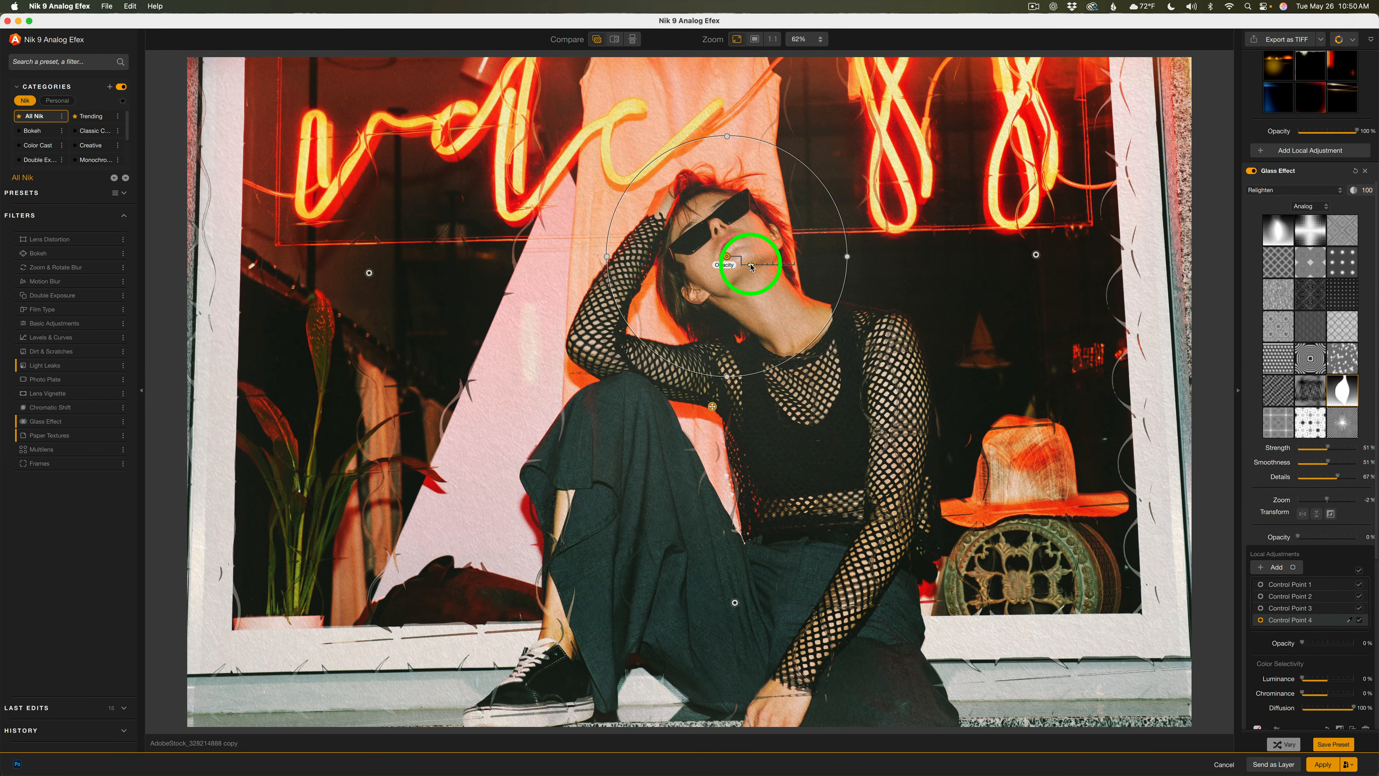
{"action": "left_click_drag", "start_coordinate": [752, 266], "coordinate": [758, 266]}
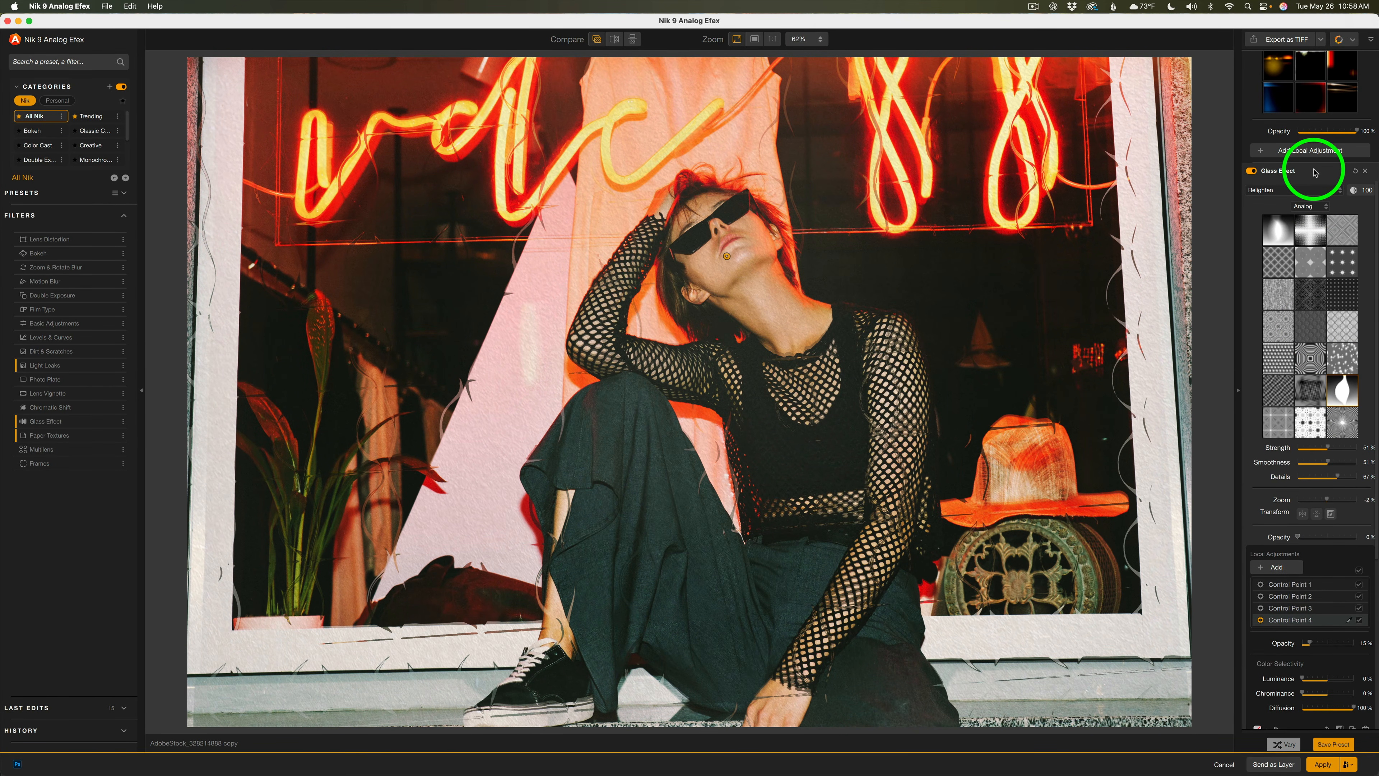
Collapse the Glass Effect settings and toggle the Light Leaks filter off and on to compare
{"action": "left_click", "coordinate": [1316, 173]}
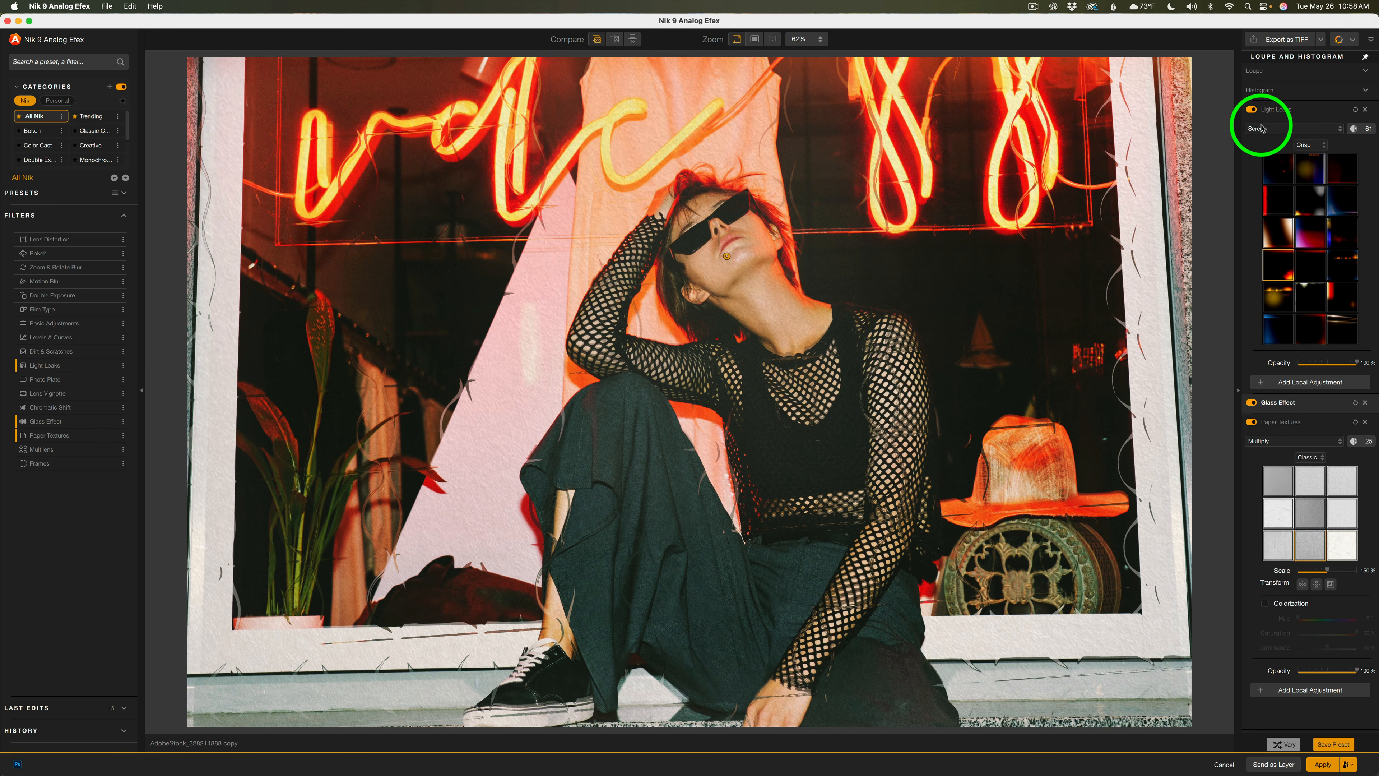
{"action": "left_click", "coordinate": [1253, 111]}
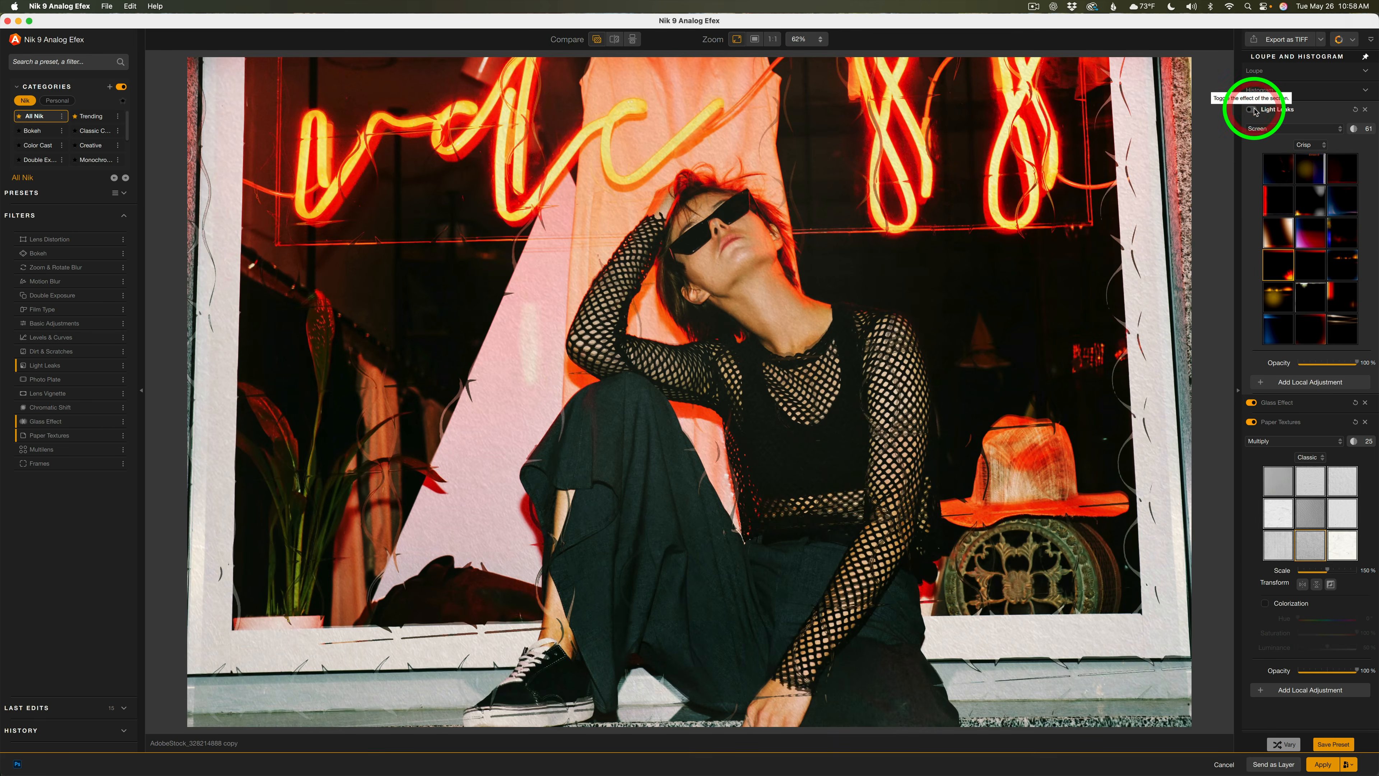
{"action": "left_click", "coordinate": [1252, 110]}
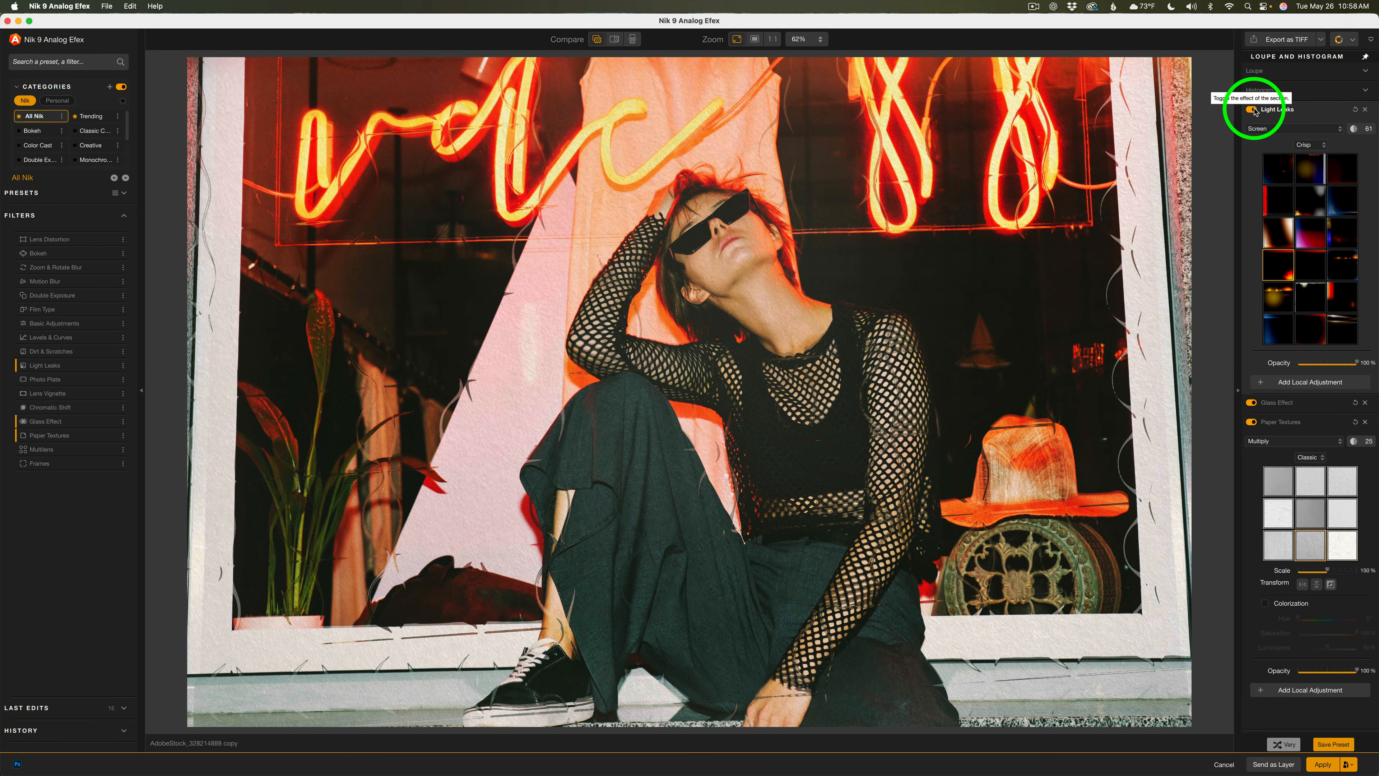
Choose a different Light Leaks texture and browse the texture set options
{"action": "left_click", "coordinate": [1284, 231]}
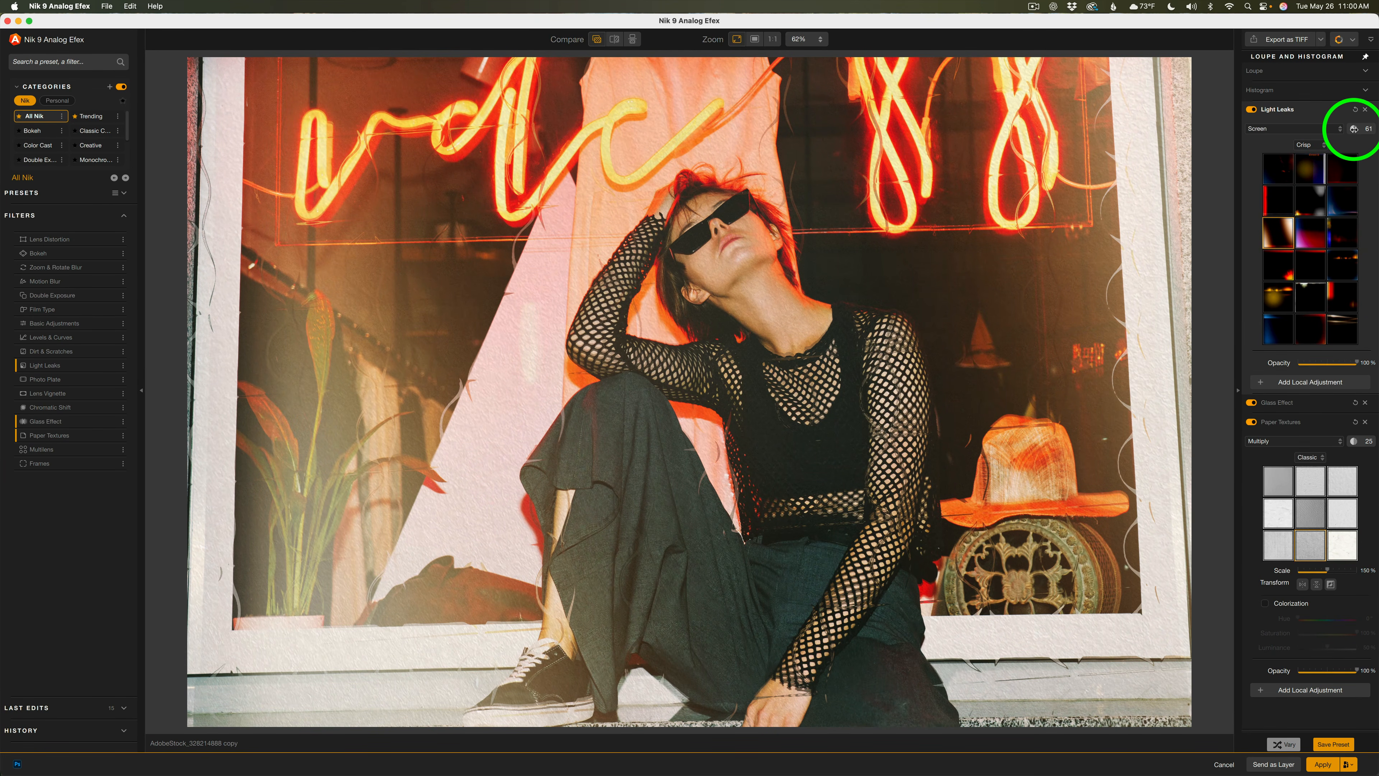
{"action": "left_click_drag", "start_coordinate": [1369, 131], "coordinate": [1358, 137]}
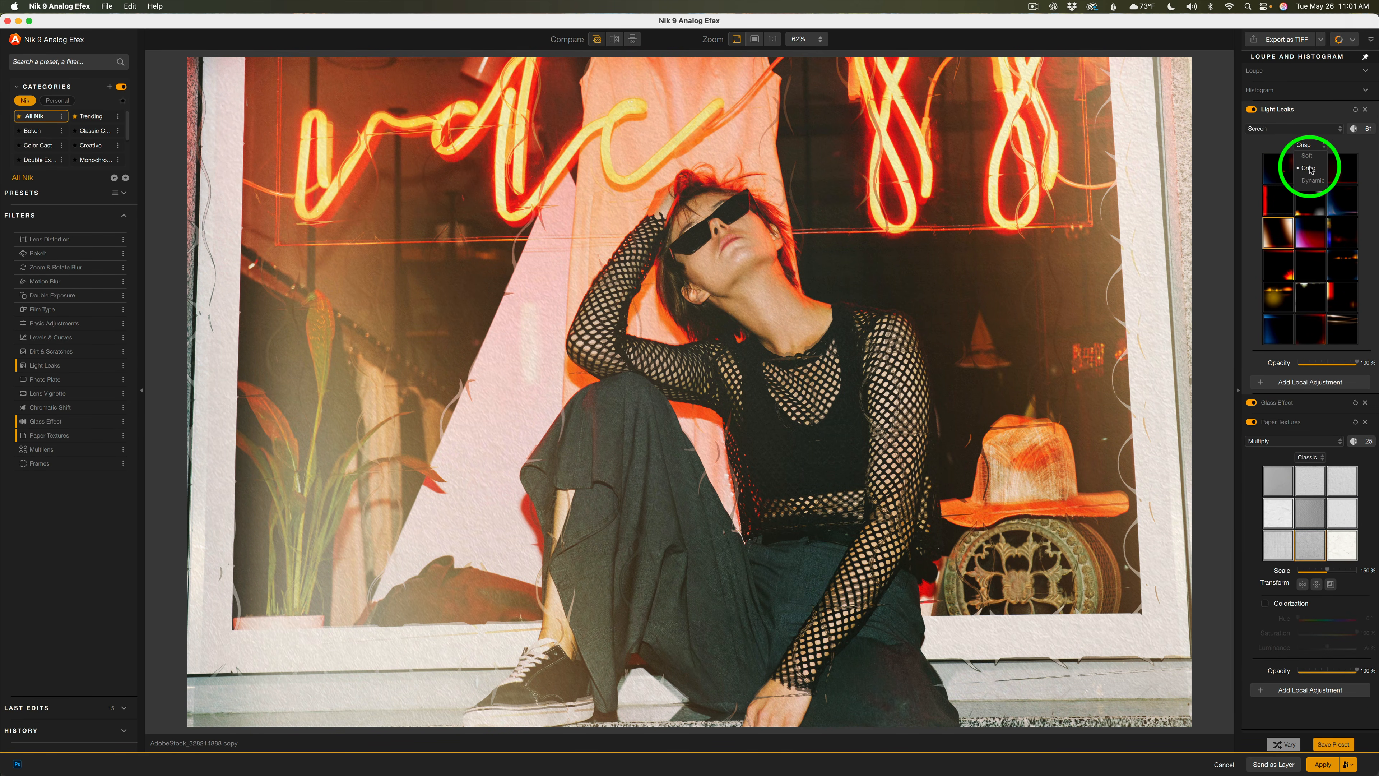
{"action": "left_click", "coordinate": [1311, 169]}
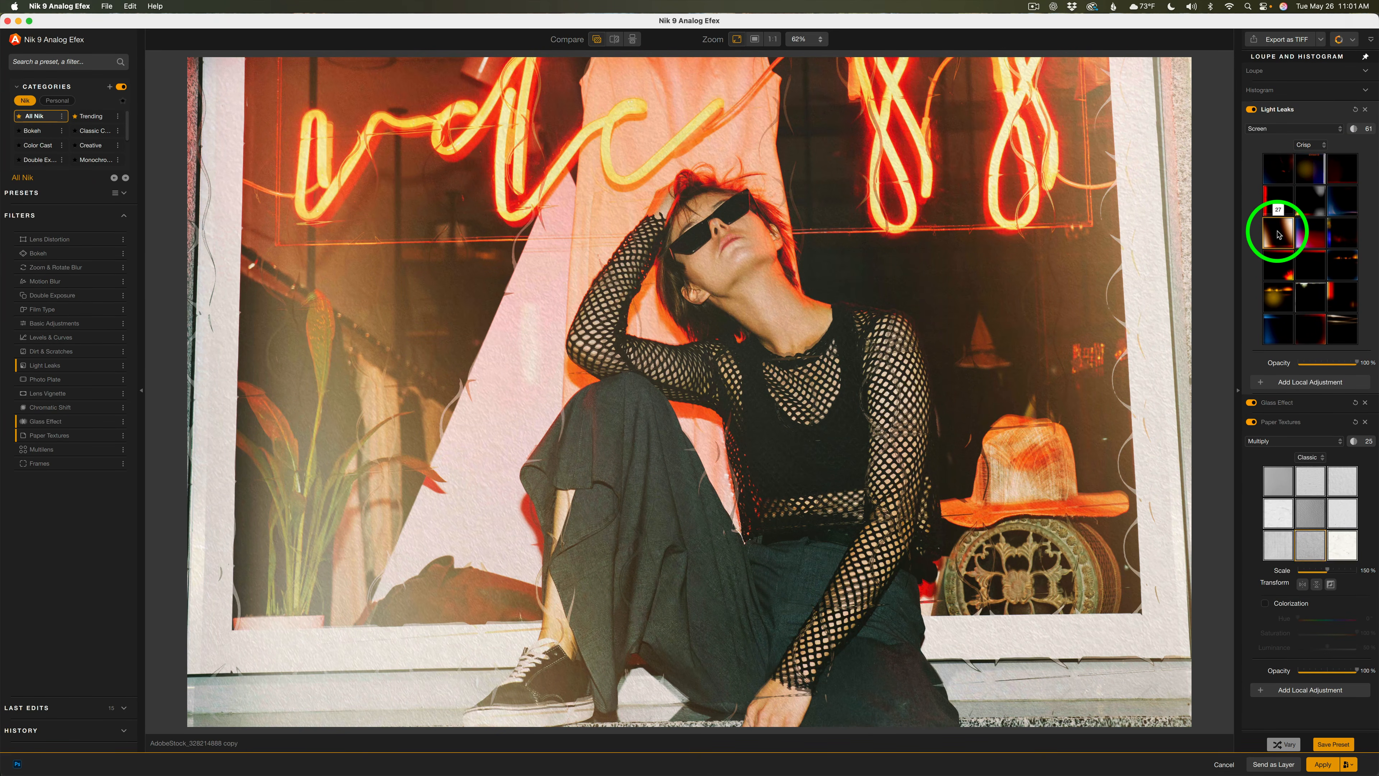
Keep the Screen blend mode for Light Leaks and try two more textures, ending on a streaked leak
{"action": "left_click", "coordinate": [1340, 132]}
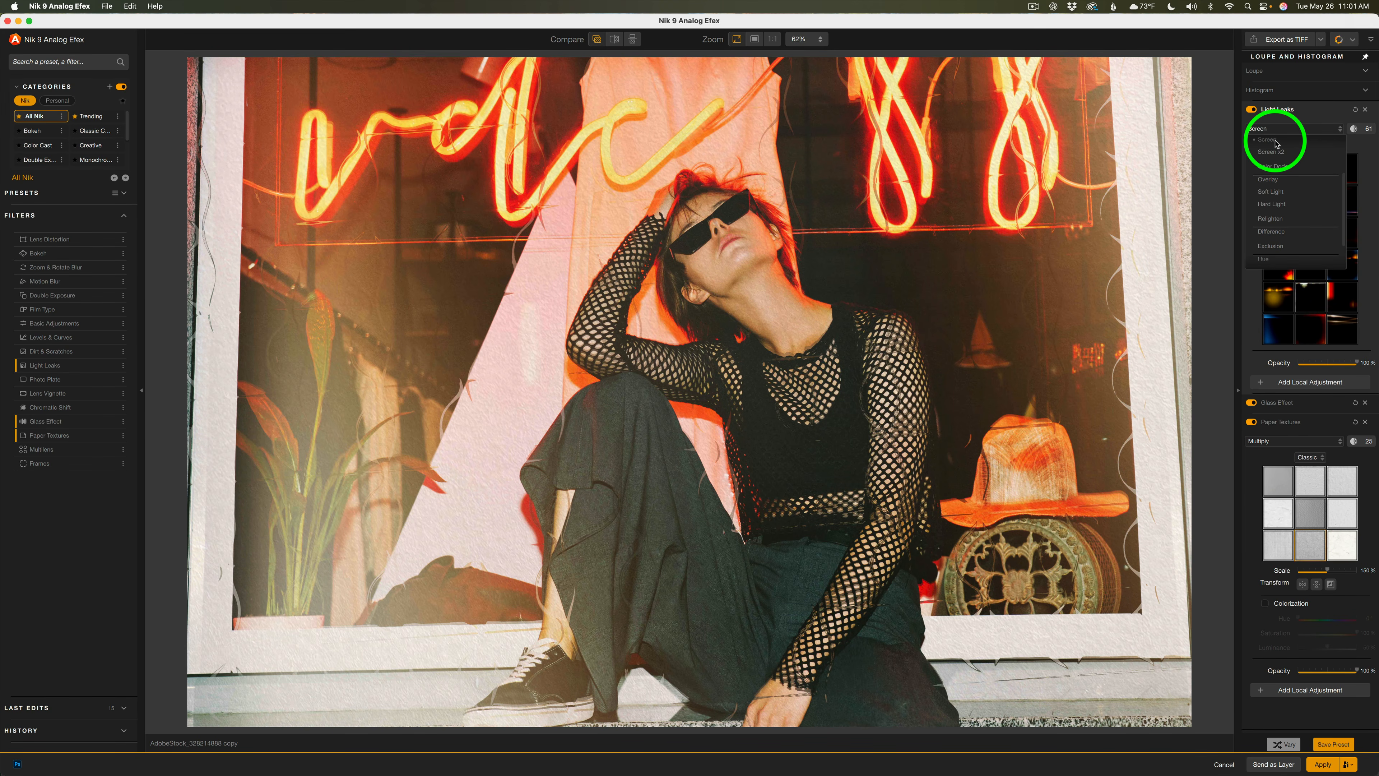
{"action": "left_click", "coordinate": [1276, 143]}
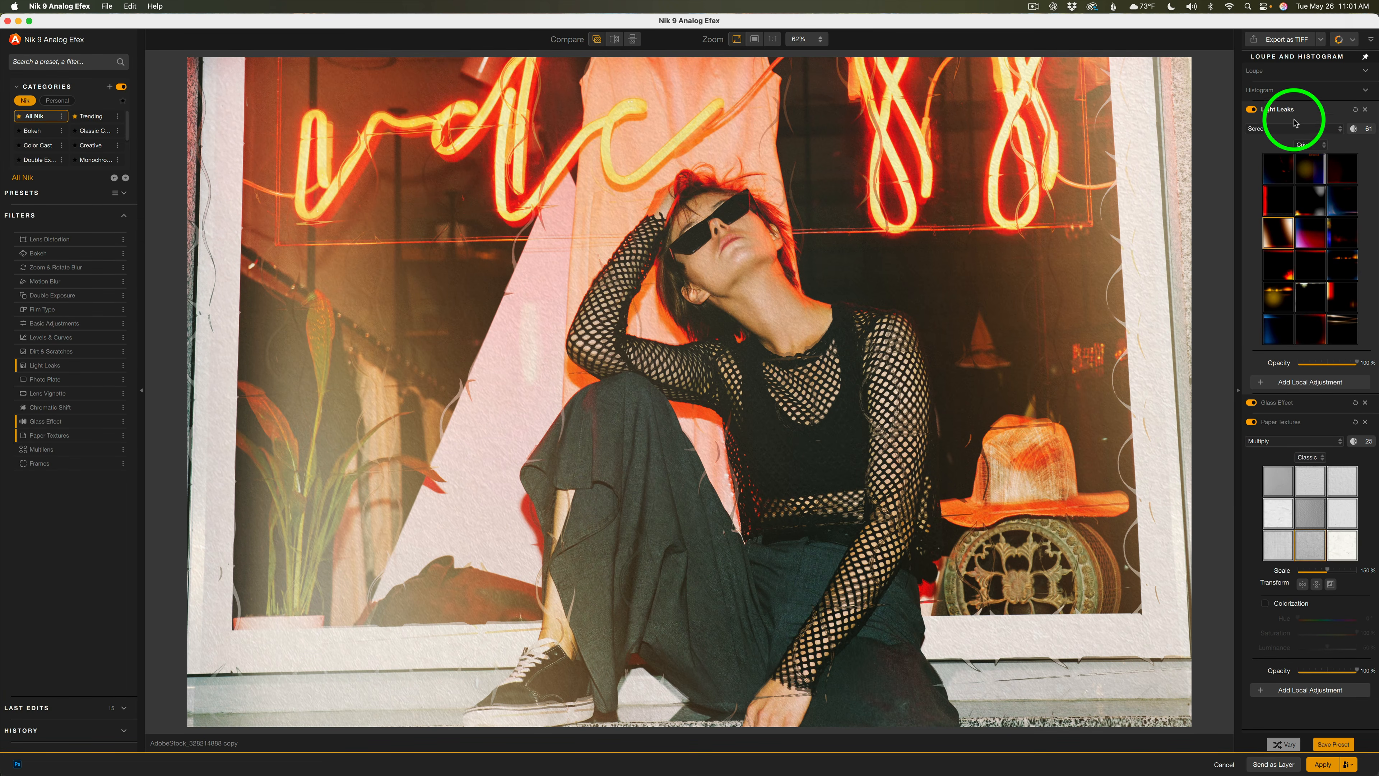
{"action": "left_click", "coordinate": [1349, 267]}
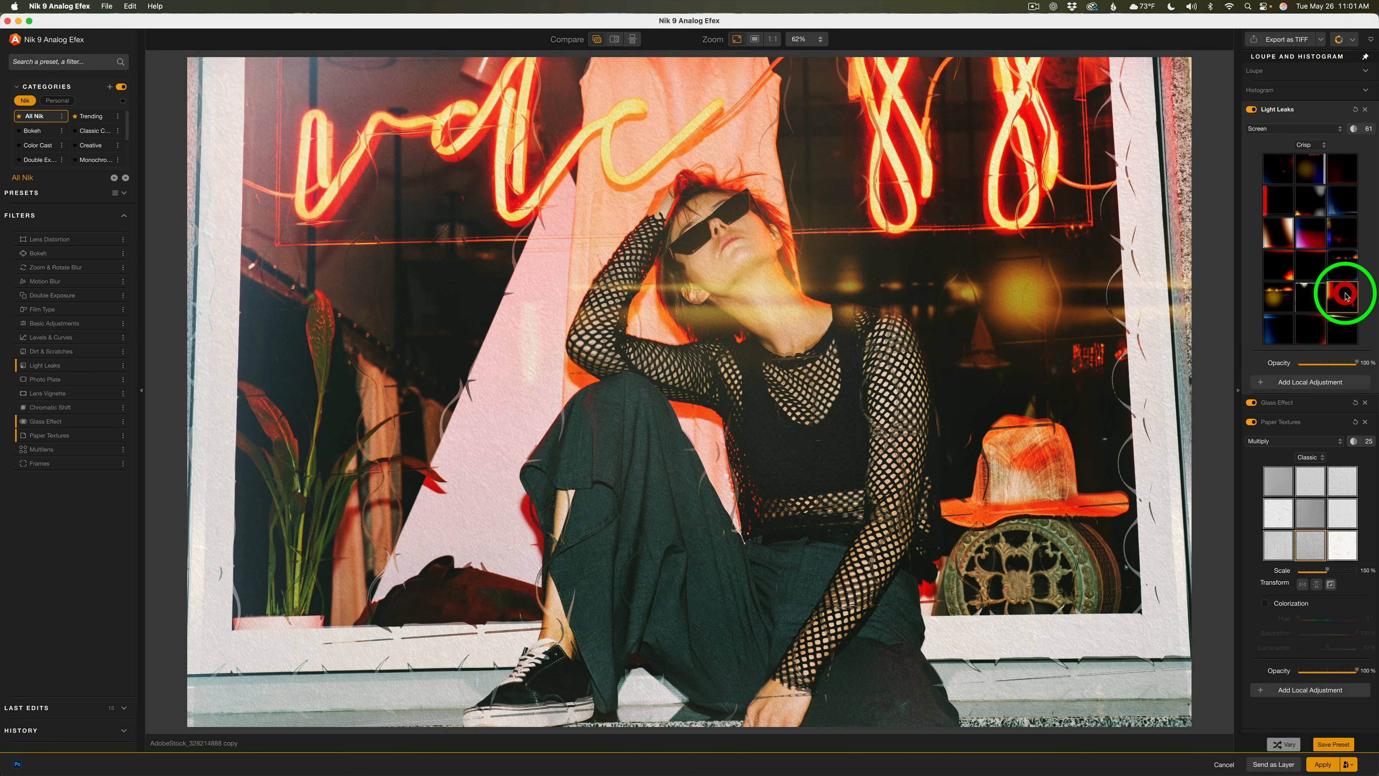
{"action": "left_click", "coordinate": [1346, 296]}
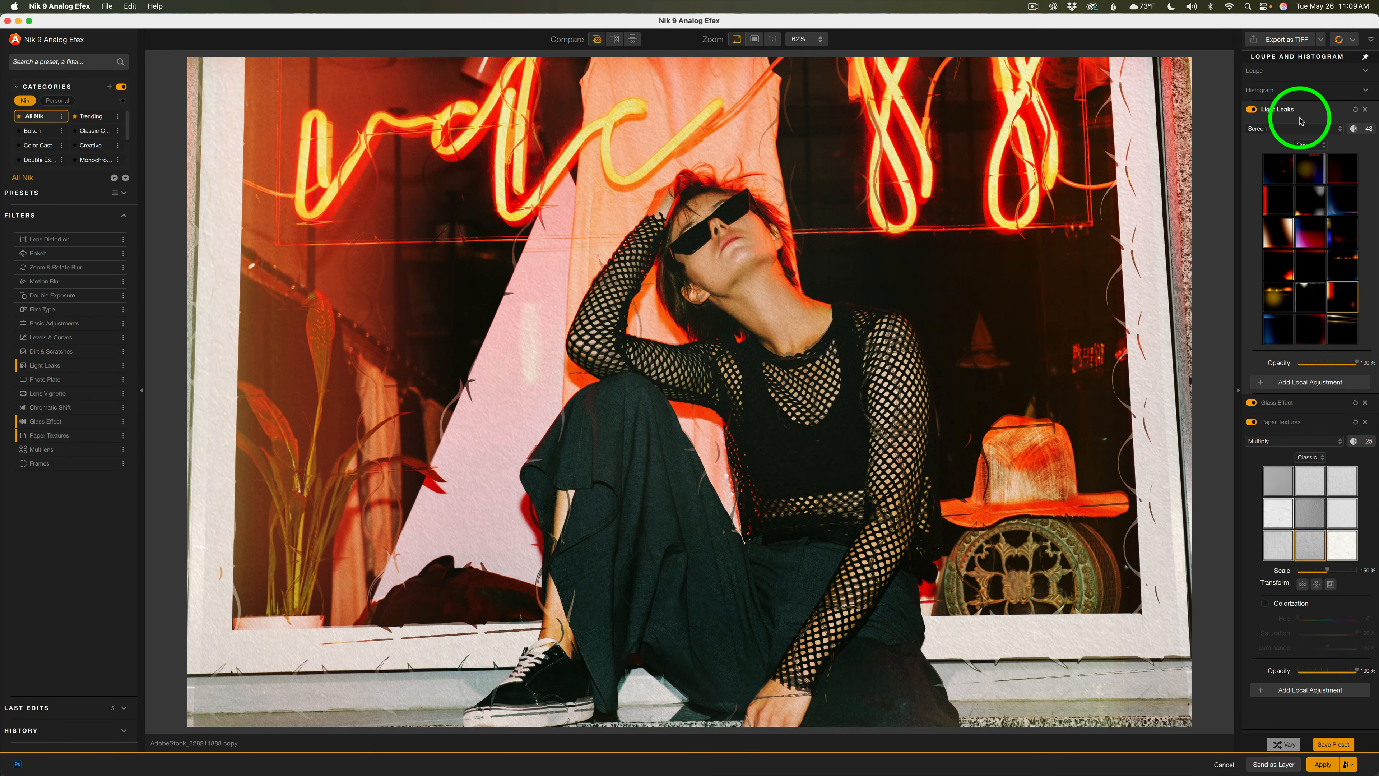
Toggle Light Leaks off and on and switch the before/after comparison on and off
{"action": "left_click", "coordinate": [1252, 110]}
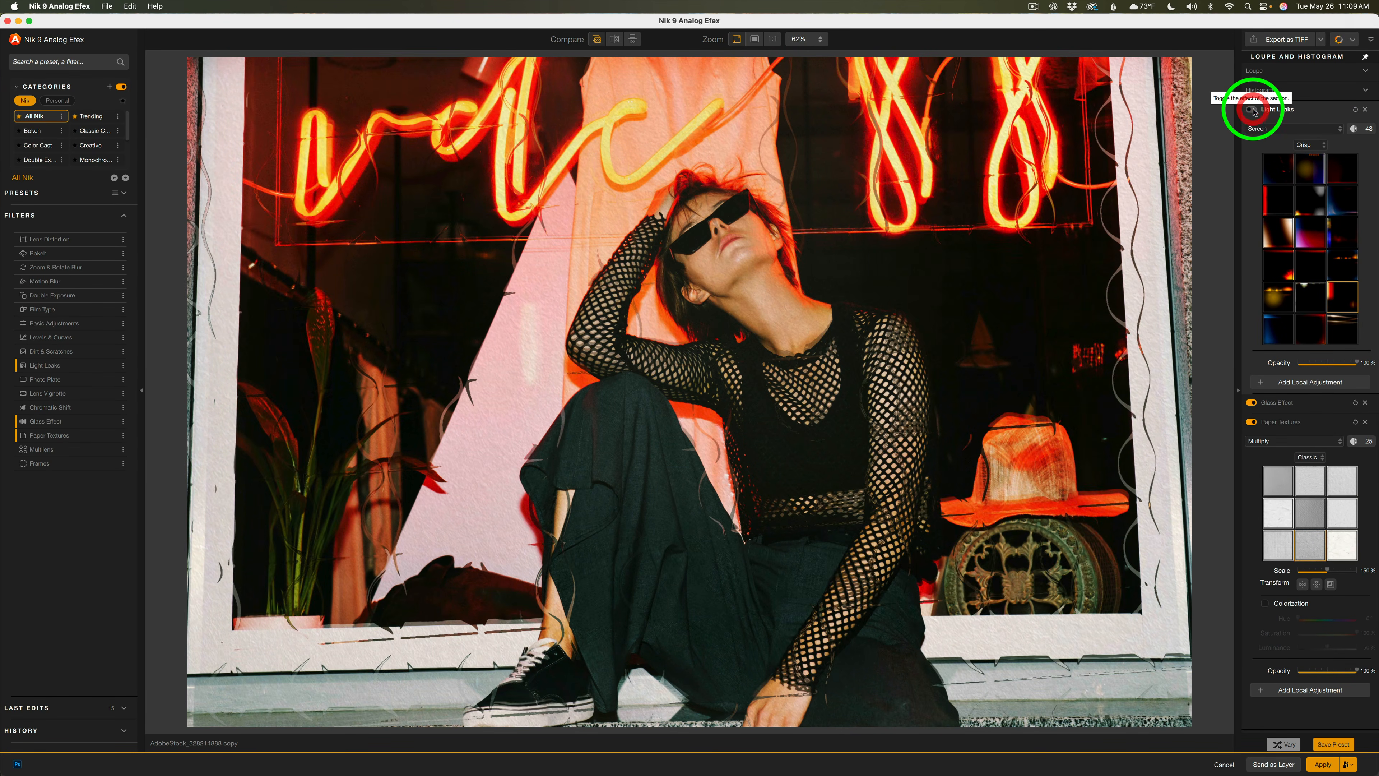
{"action": "left_click", "coordinate": [1252, 110]}
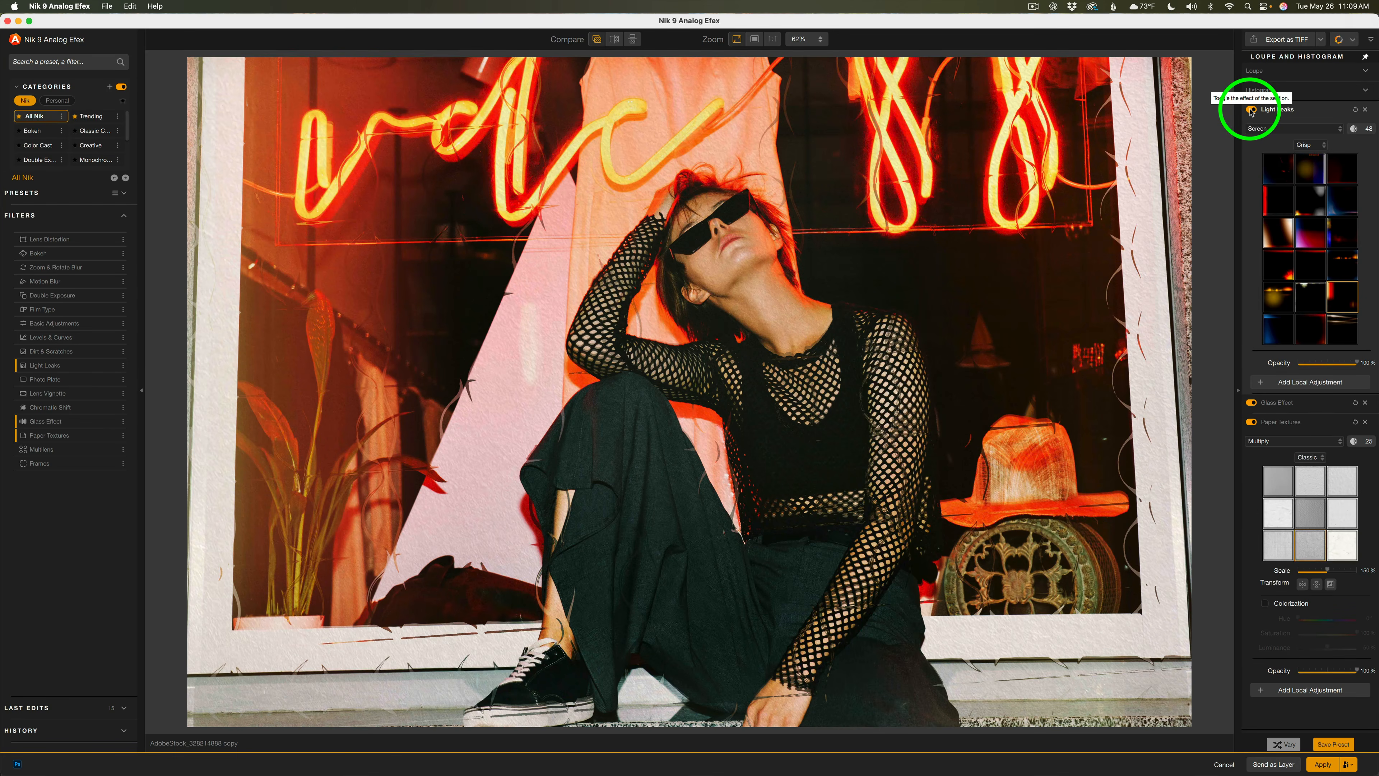
{"action": "left_click", "coordinate": [596, 40]}
{"action": "left_click", "coordinate": [597, 40]}
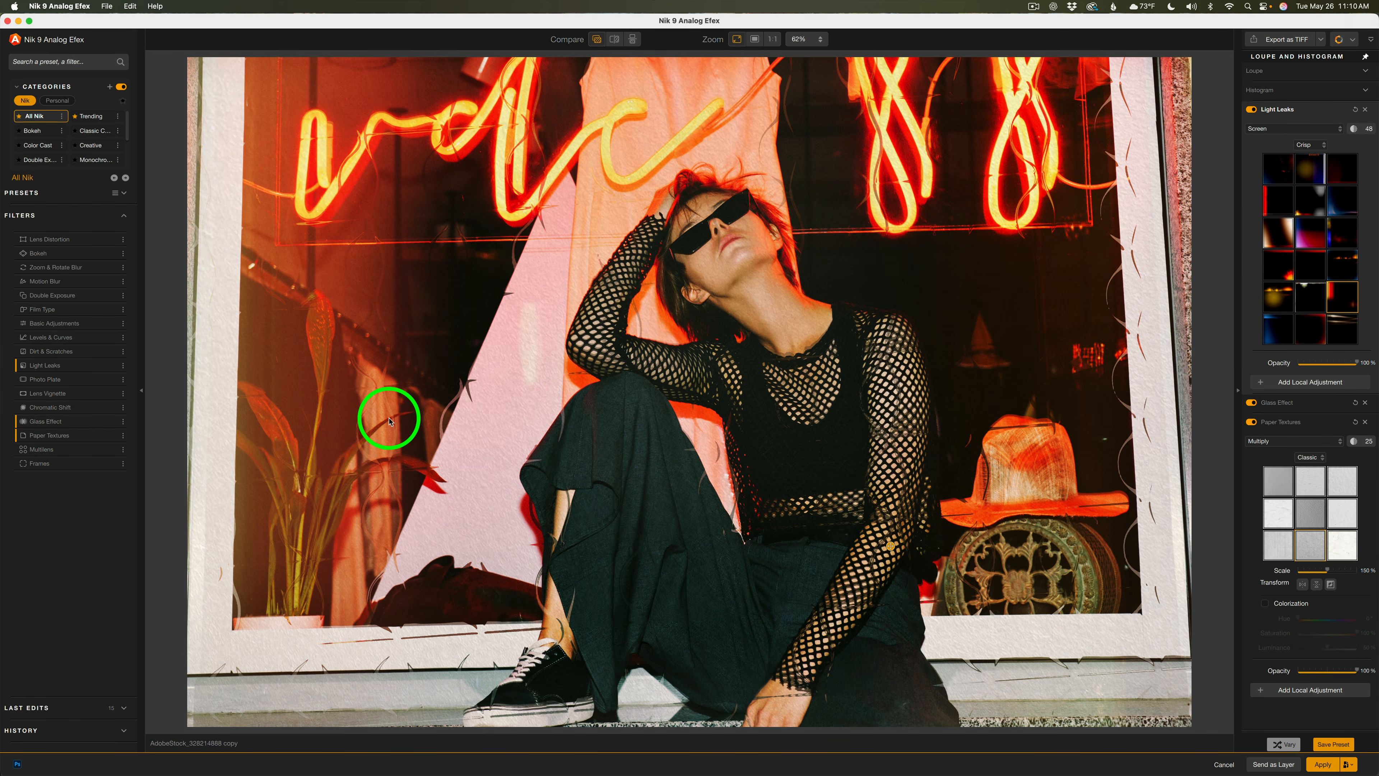
Add the Frames filter and collapse the other filter panels
{"action": "mouse_move", "coordinate": [74, 466]}
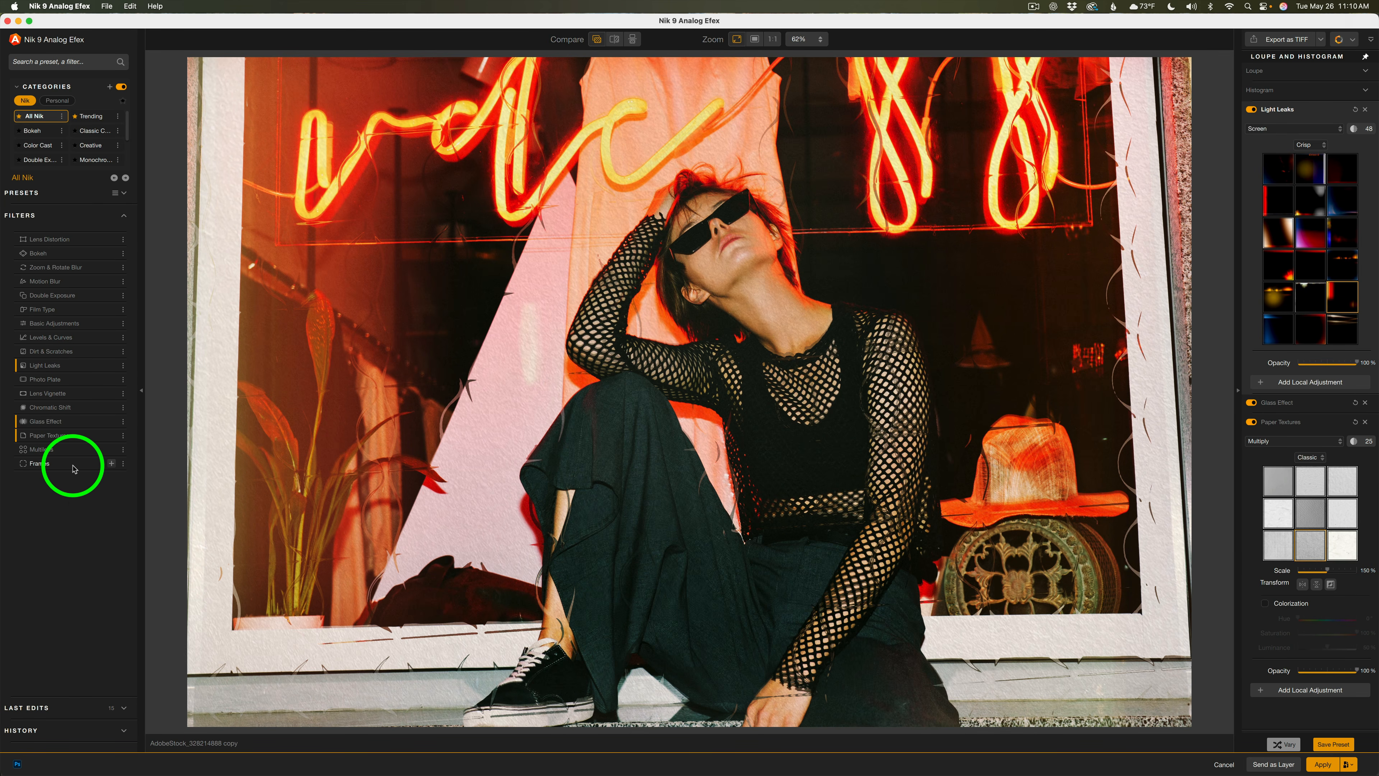
{"action": "left_click", "coordinate": [111, 464]}
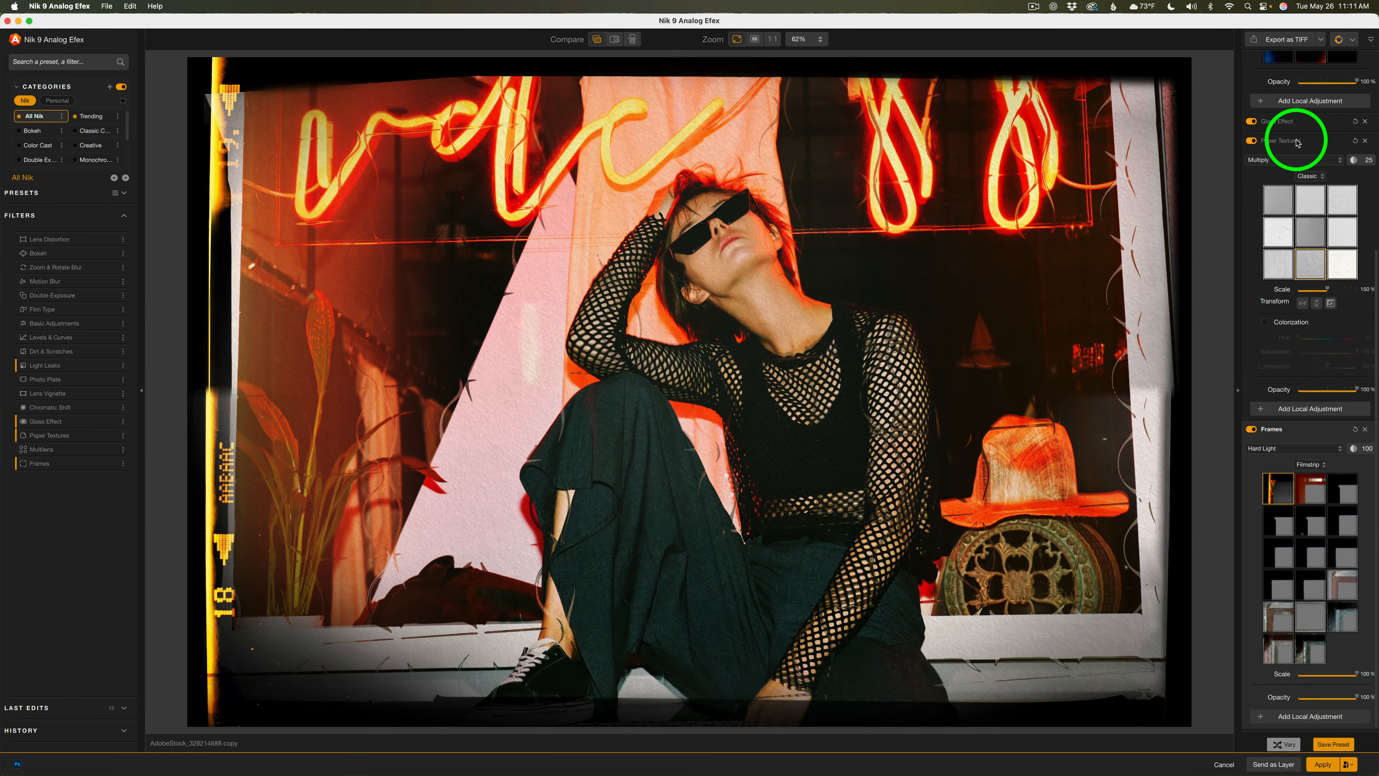
{"action": "left_click", "coordinate": [1314, 142]}
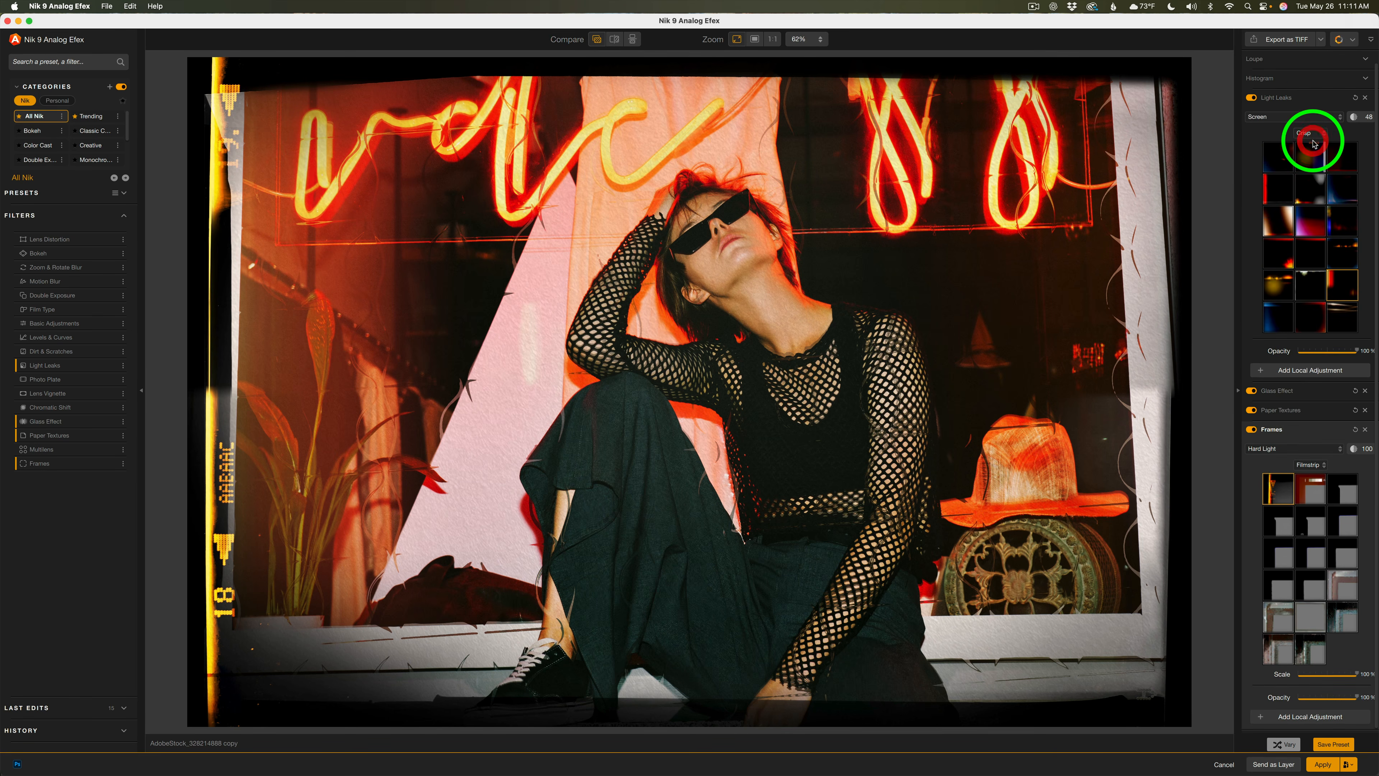
{"action": "left_click", "coordinate": [1302, 98]}
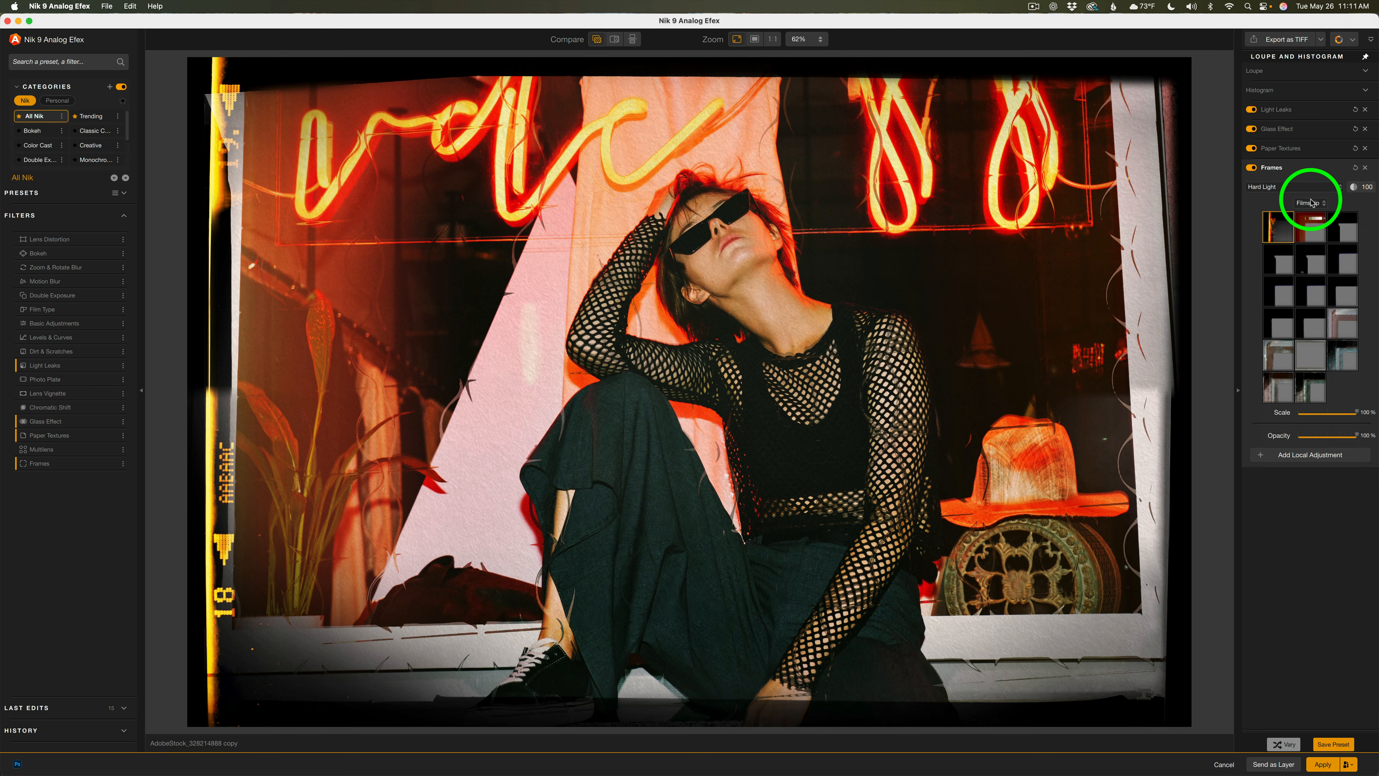
Review the frame set and blend mode options, keeping Filmstrip and Hard Light
{"action": "left_click", "coordinate": [1347, 744]}
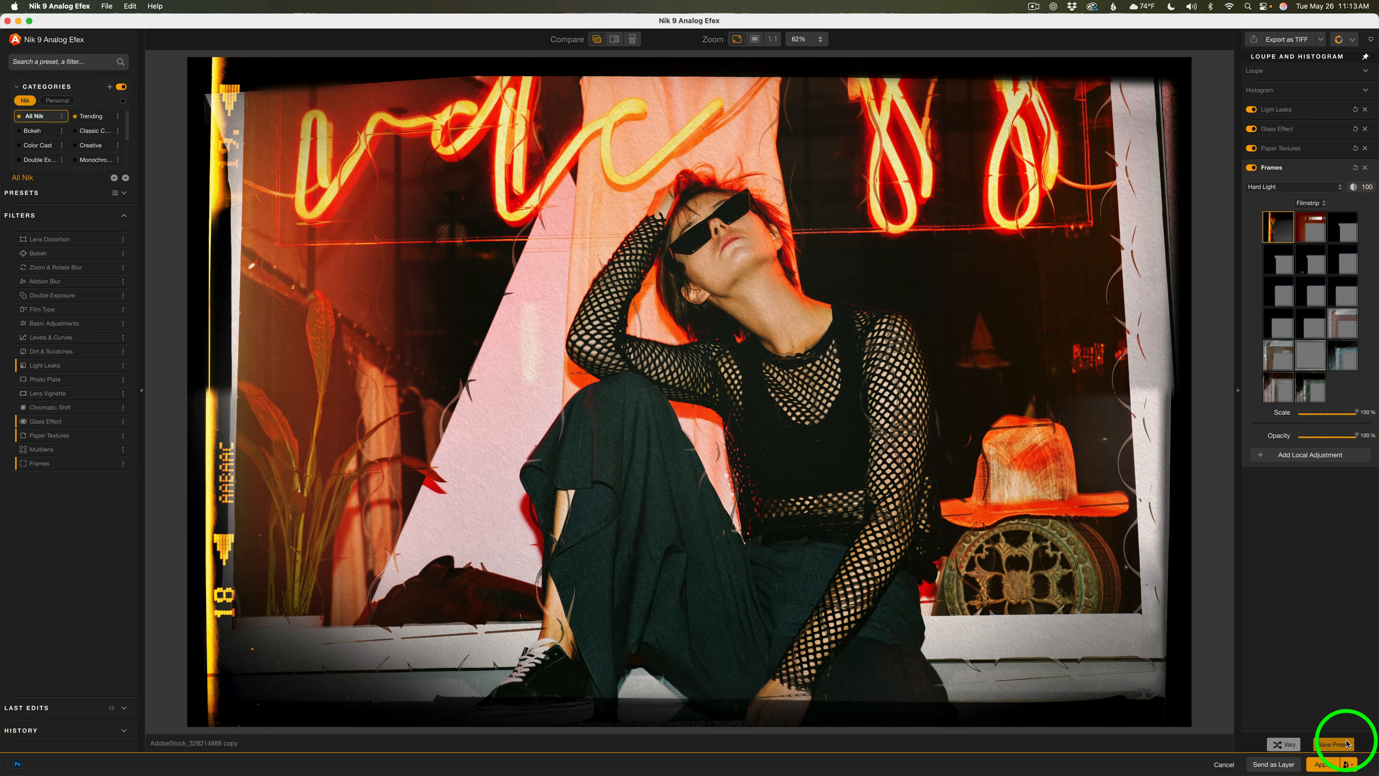
{"action": "left_click", "coordinate": [1323, 205]}
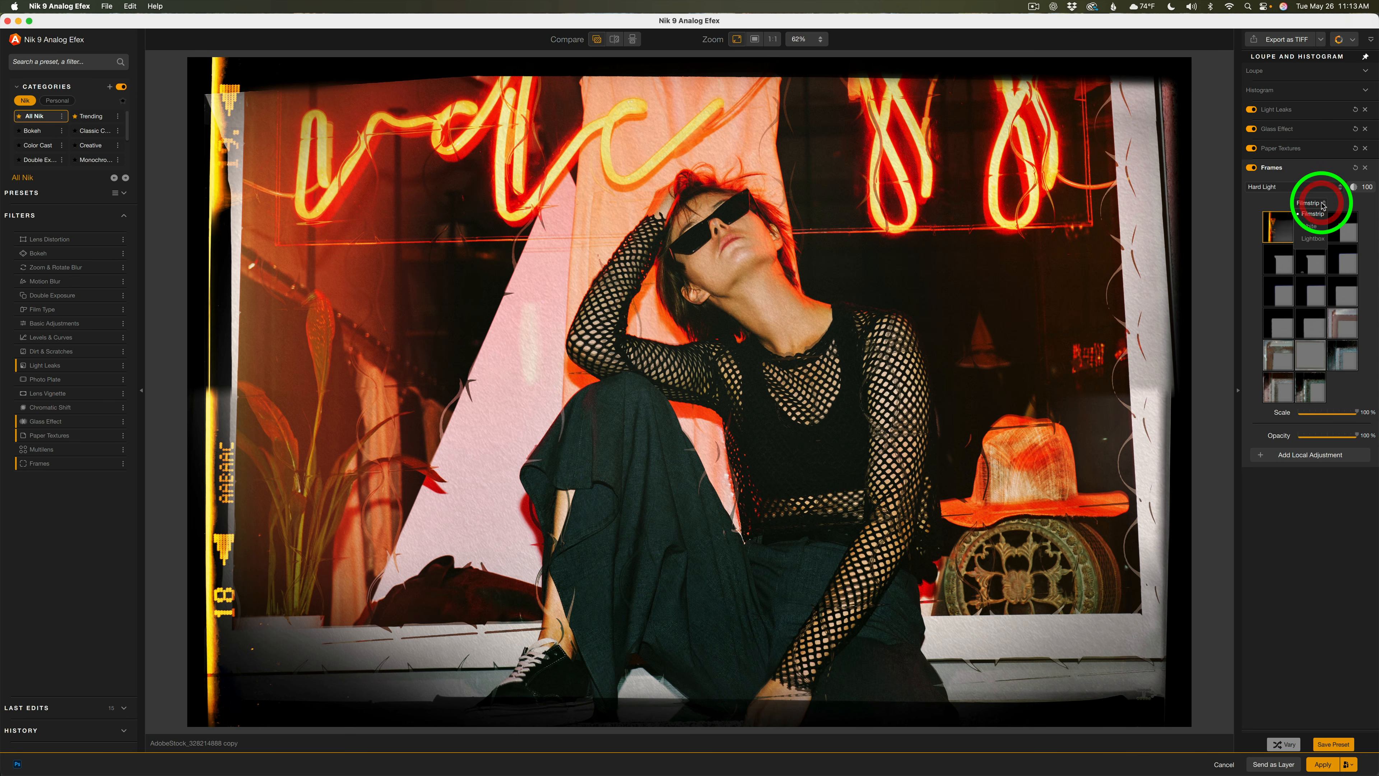
{"action": "left_click", "coordinate": [1312, 227]}
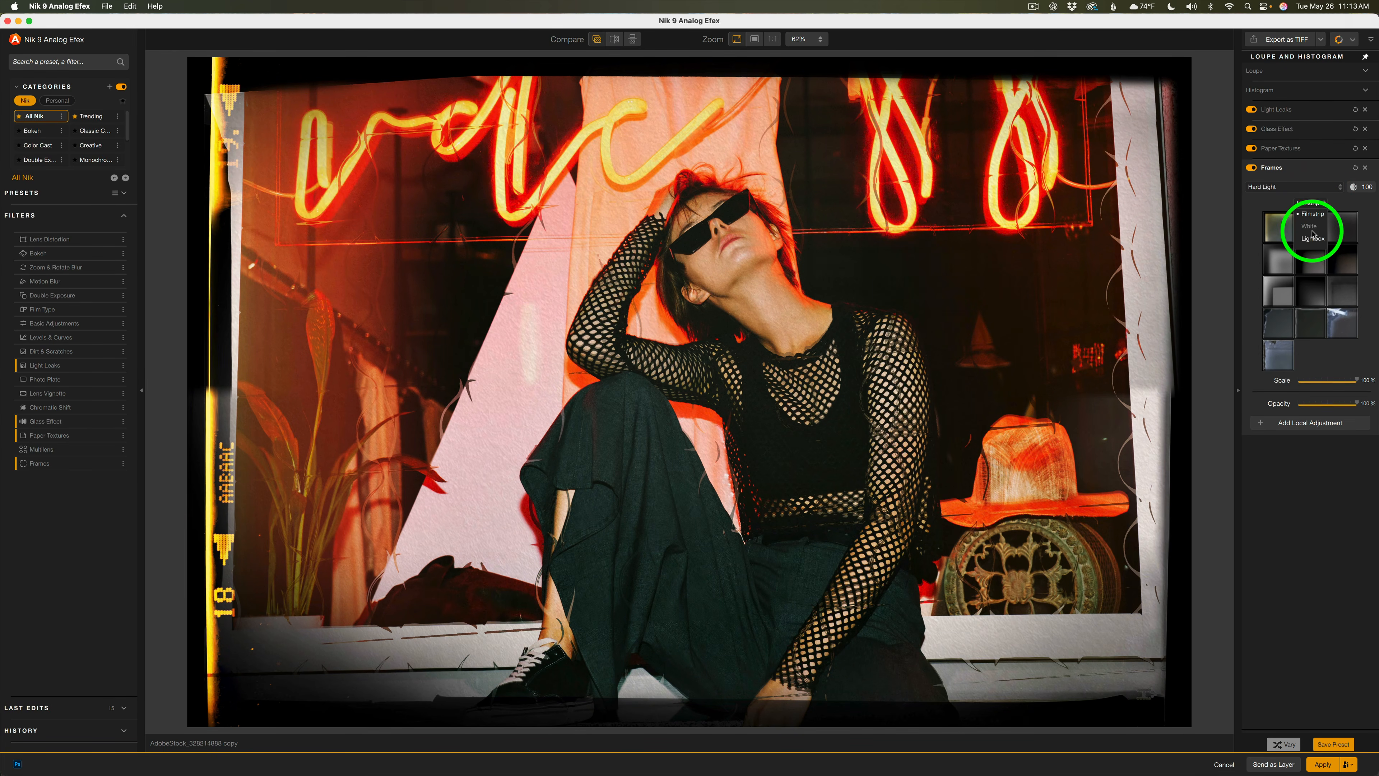
{"action": "left_click", "coordinate": [1341, 190]}
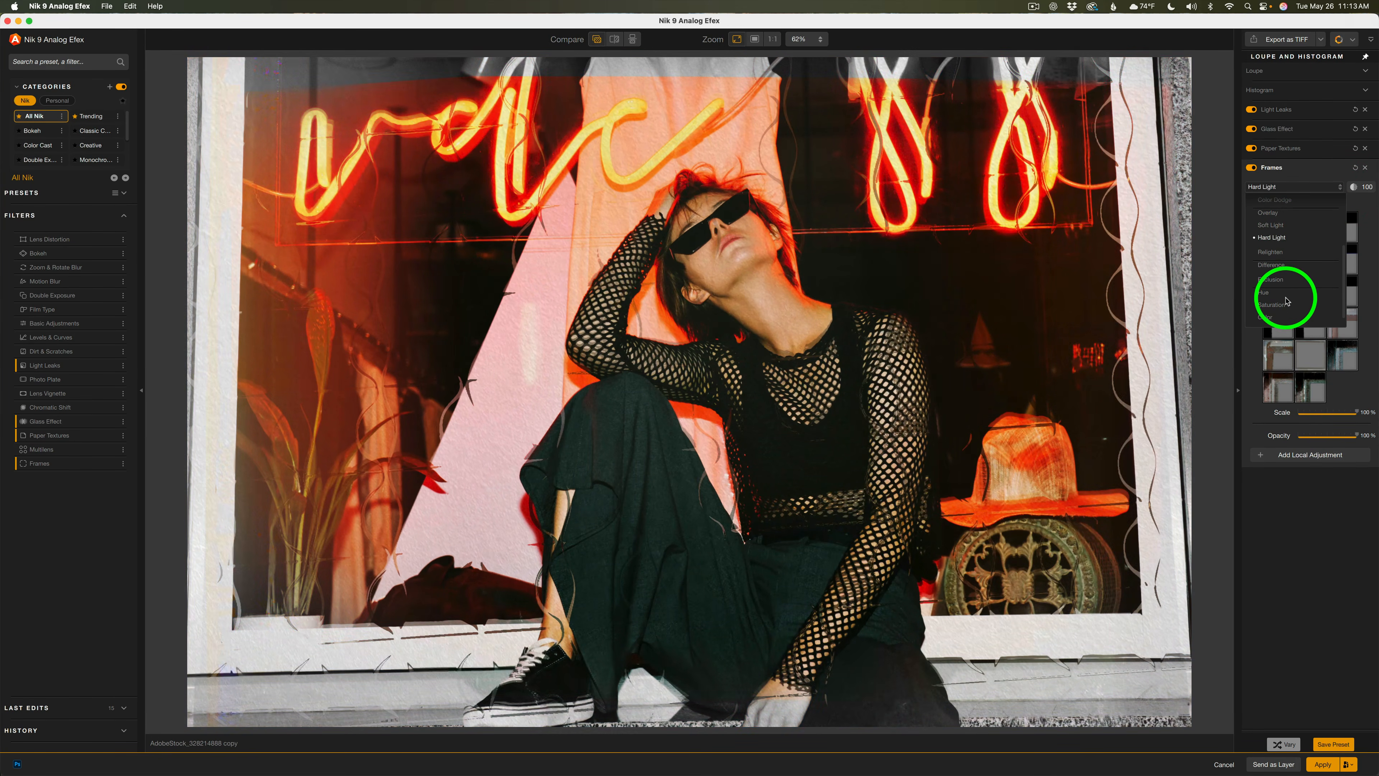
{"action": "left_click", "coordinate": [1278, 238]}
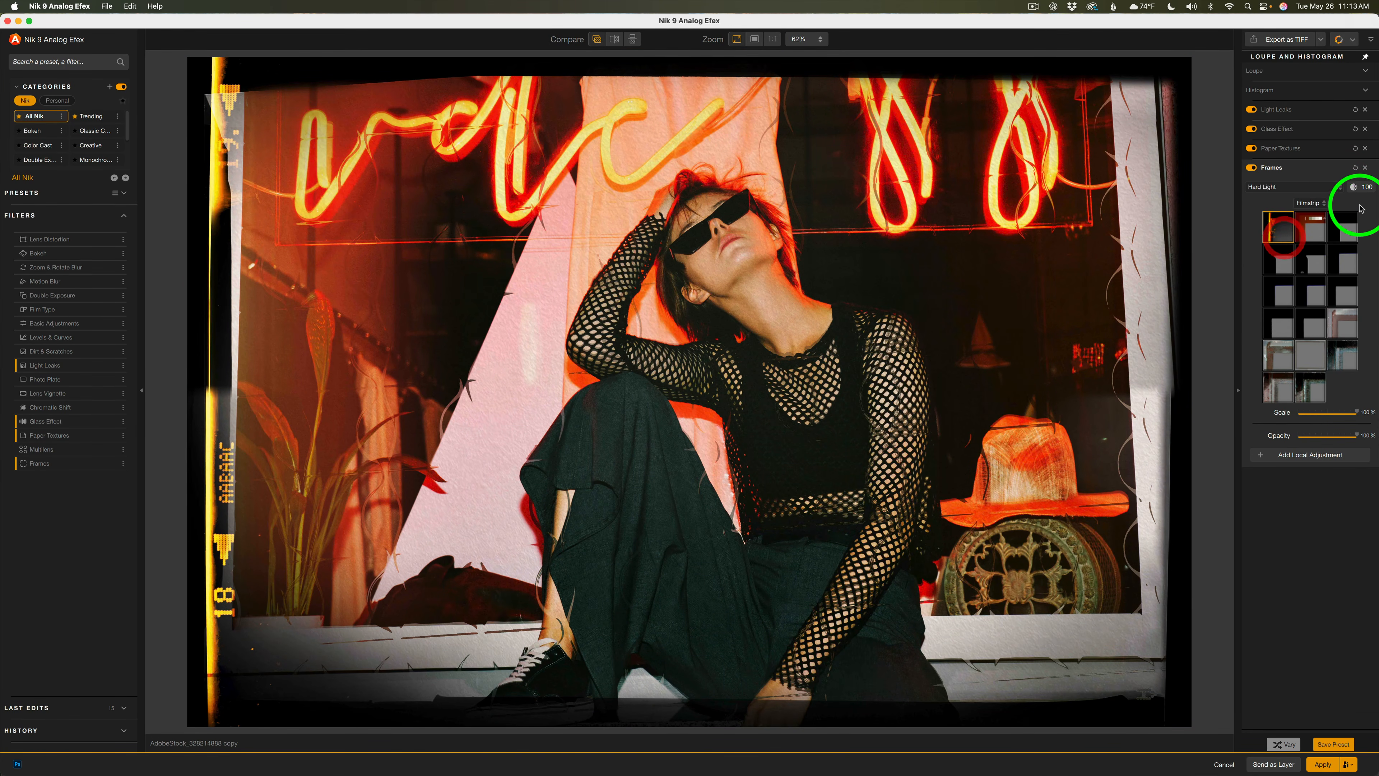
Try the other filmstrip frames, ending on the third one
{"action": "left_click", "coordinate": [1310, 227]}
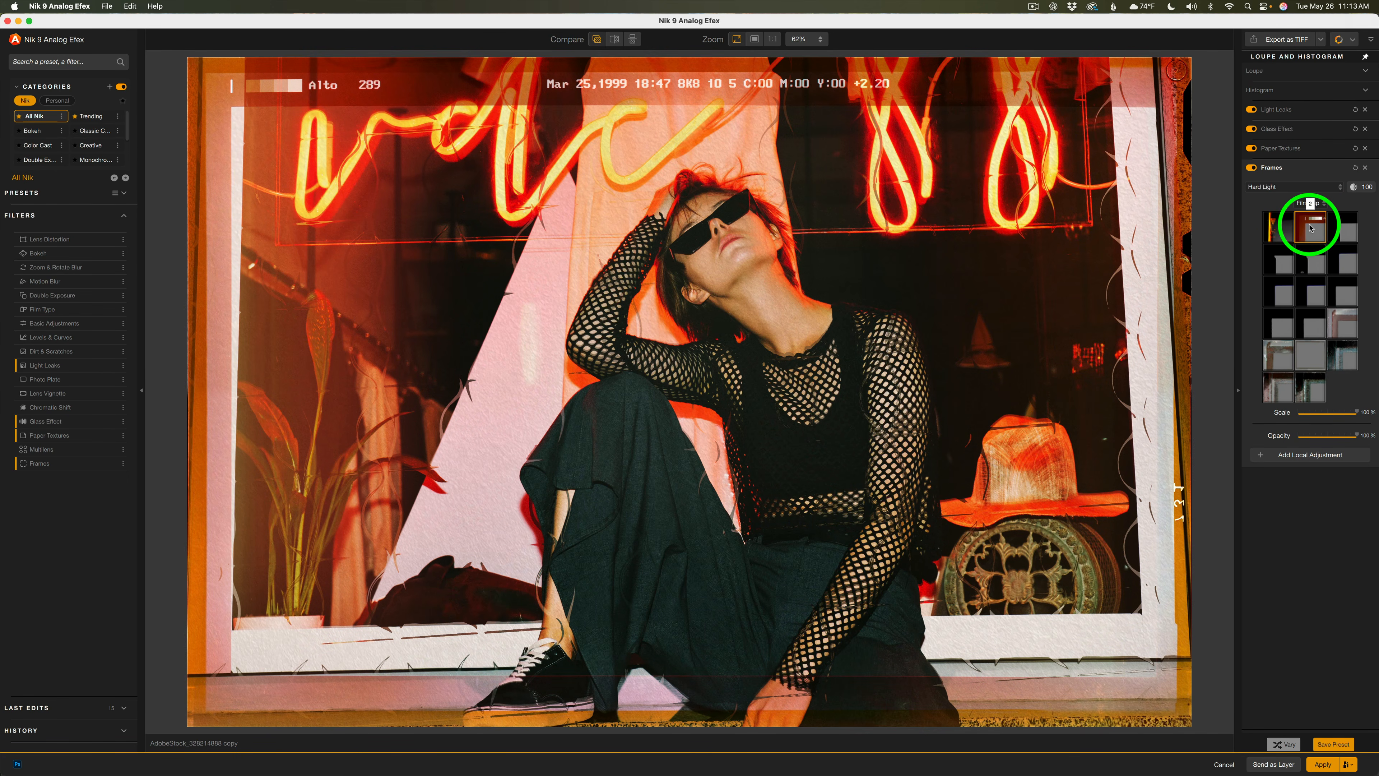
{"action": "left_click", "coordinate": [1341, 229]}
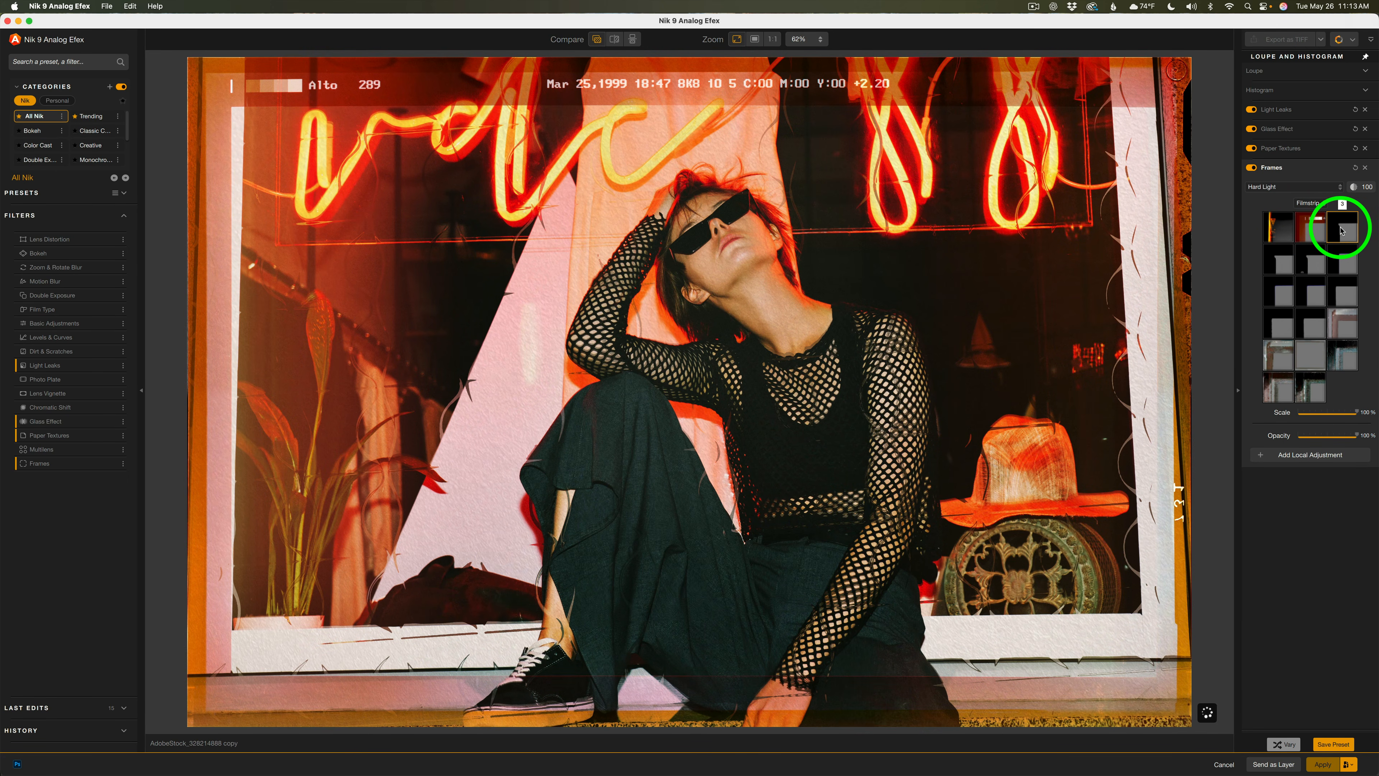
Choose another filmstrip frame and lower its Scale to 86% and Opacity to 54%
{"action": "left_click", "coordinate": [1278, 356]}
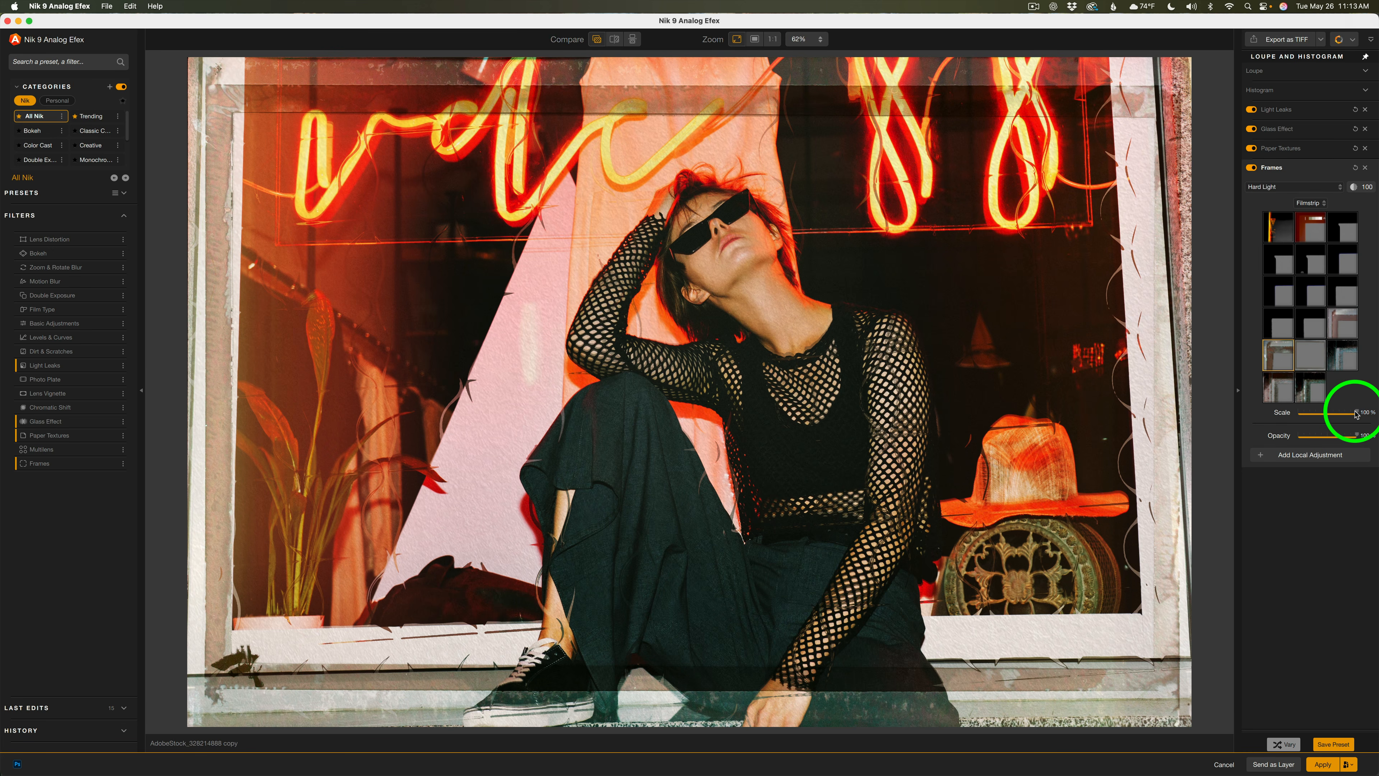
{"action": "mouse_move", "coordinate": [1358, 414]}
{"action": "left_mouse_down"}
{"action": "mouse_move", "coordinate": [1296, 416]}
{"action": "mouse_move", "coordinate": [1361, 416]}
{"action": "mouse_move", "coordinate": [1350, 418]}
{"action": "left_mouse_up"}
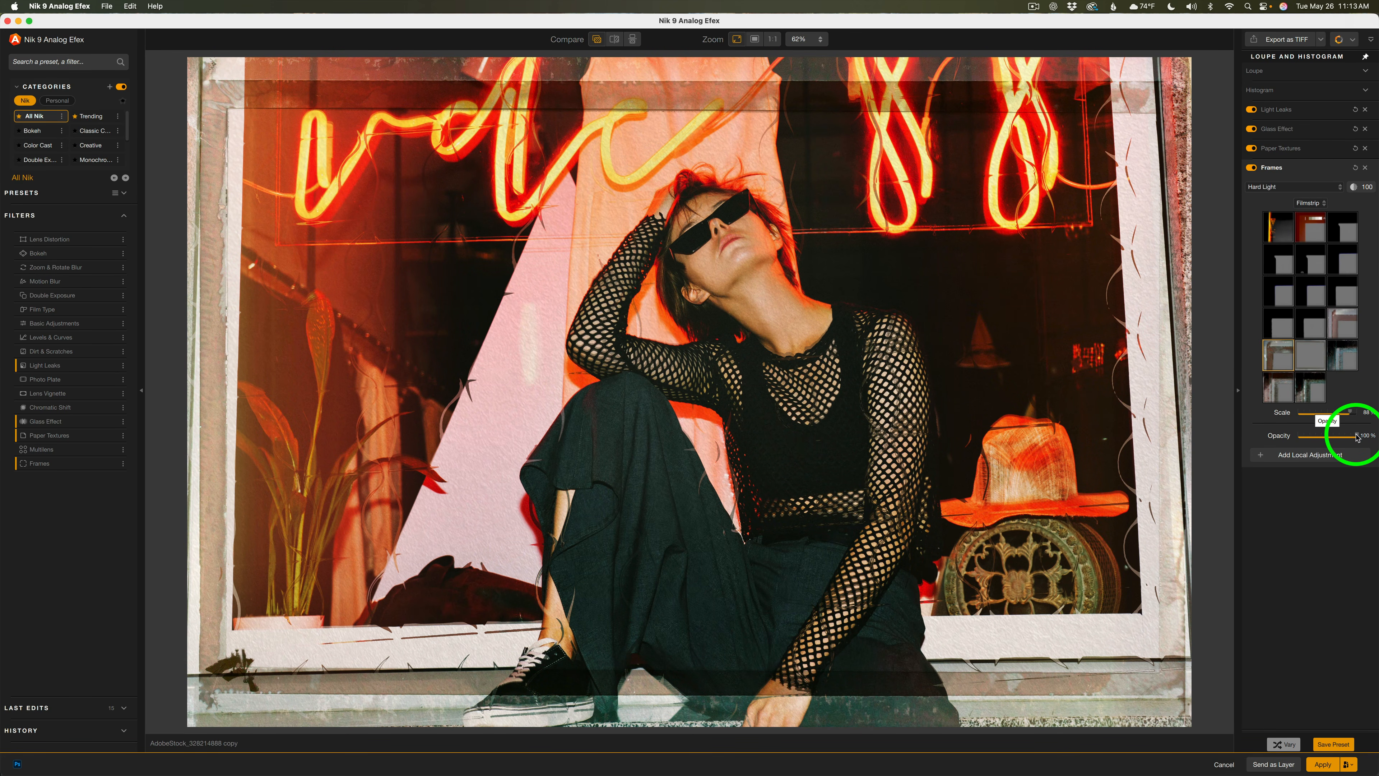
{"action": "left_click_drag", "start_coordinate": [1358, 437], "coordinate": [1331, 435]}
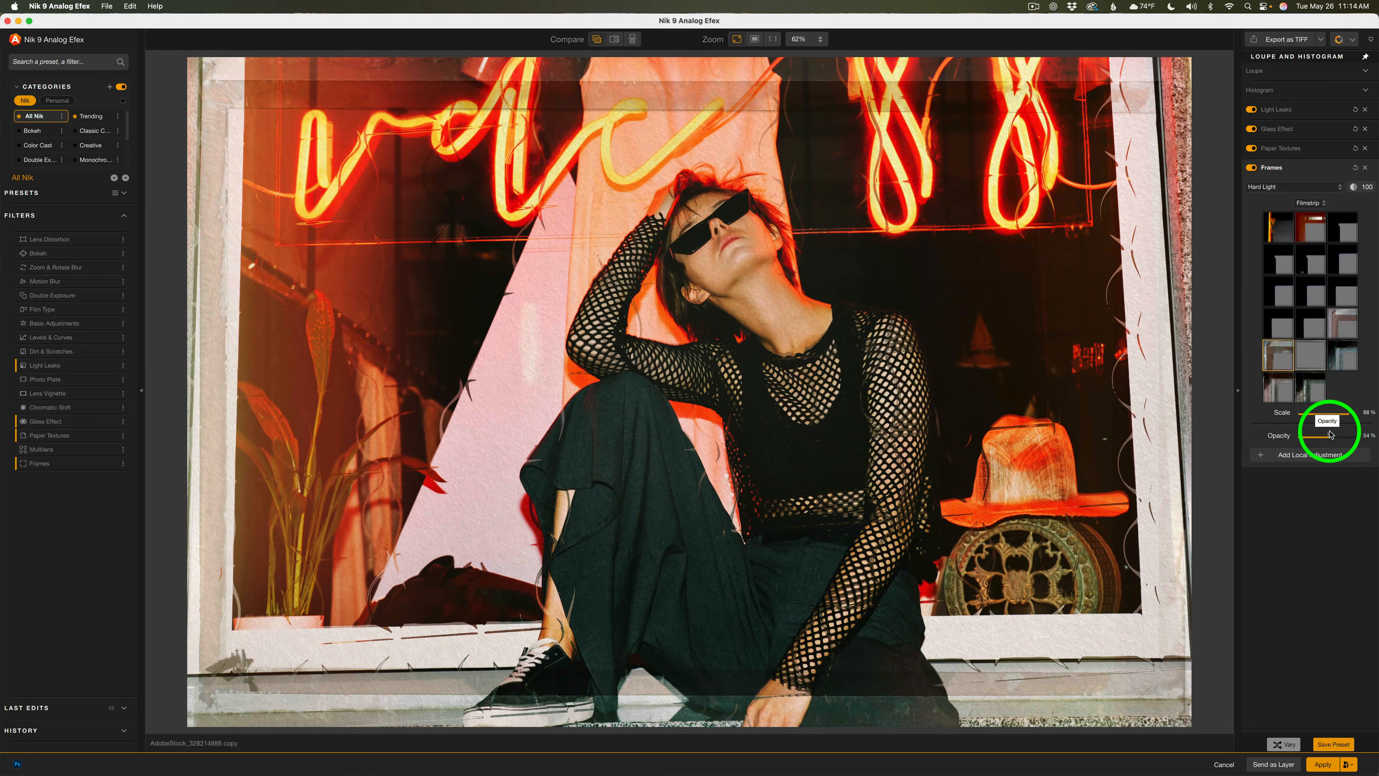
Toggle the Frames filter off and on, and collapse its panel
{"action": "left_click", "coordinate": [1253, 167]}
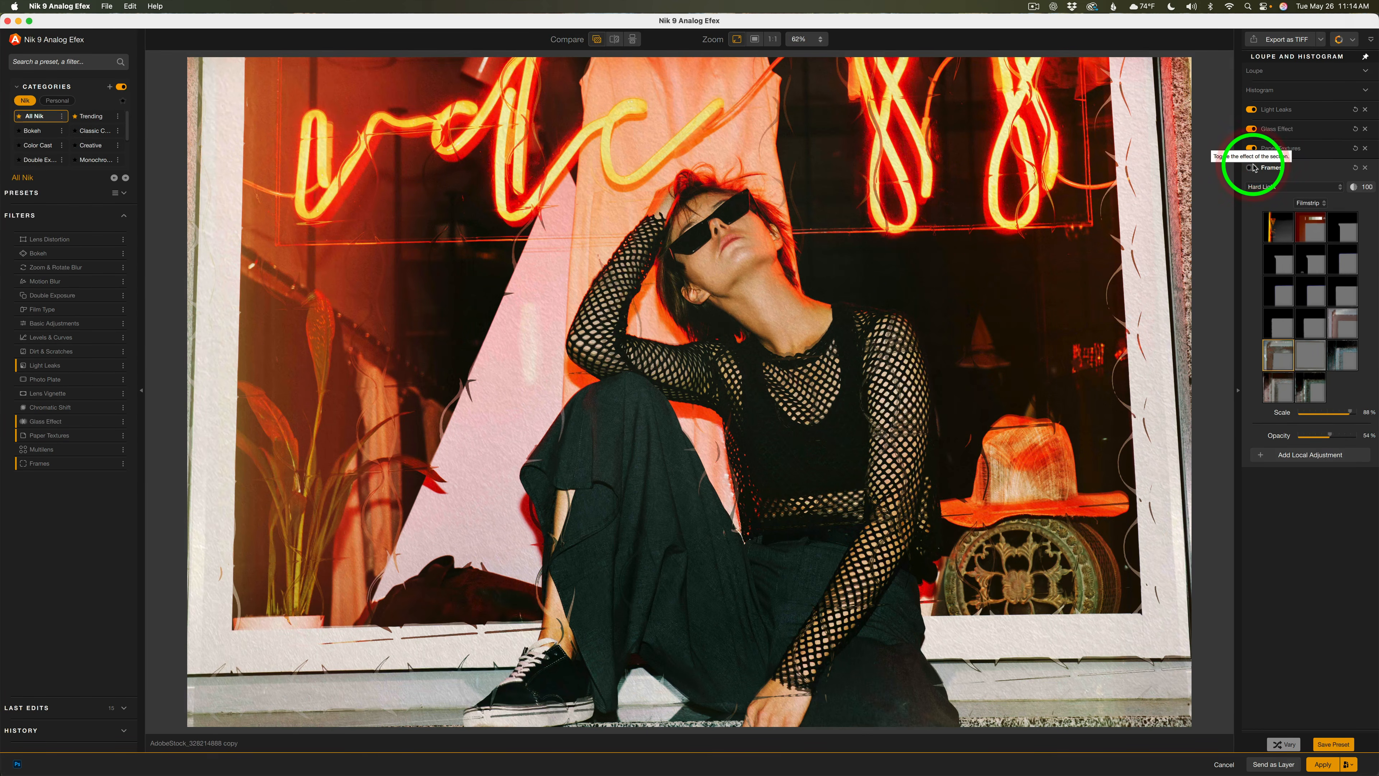
{"action": "left_click", "coordinate": [1253, 168]}
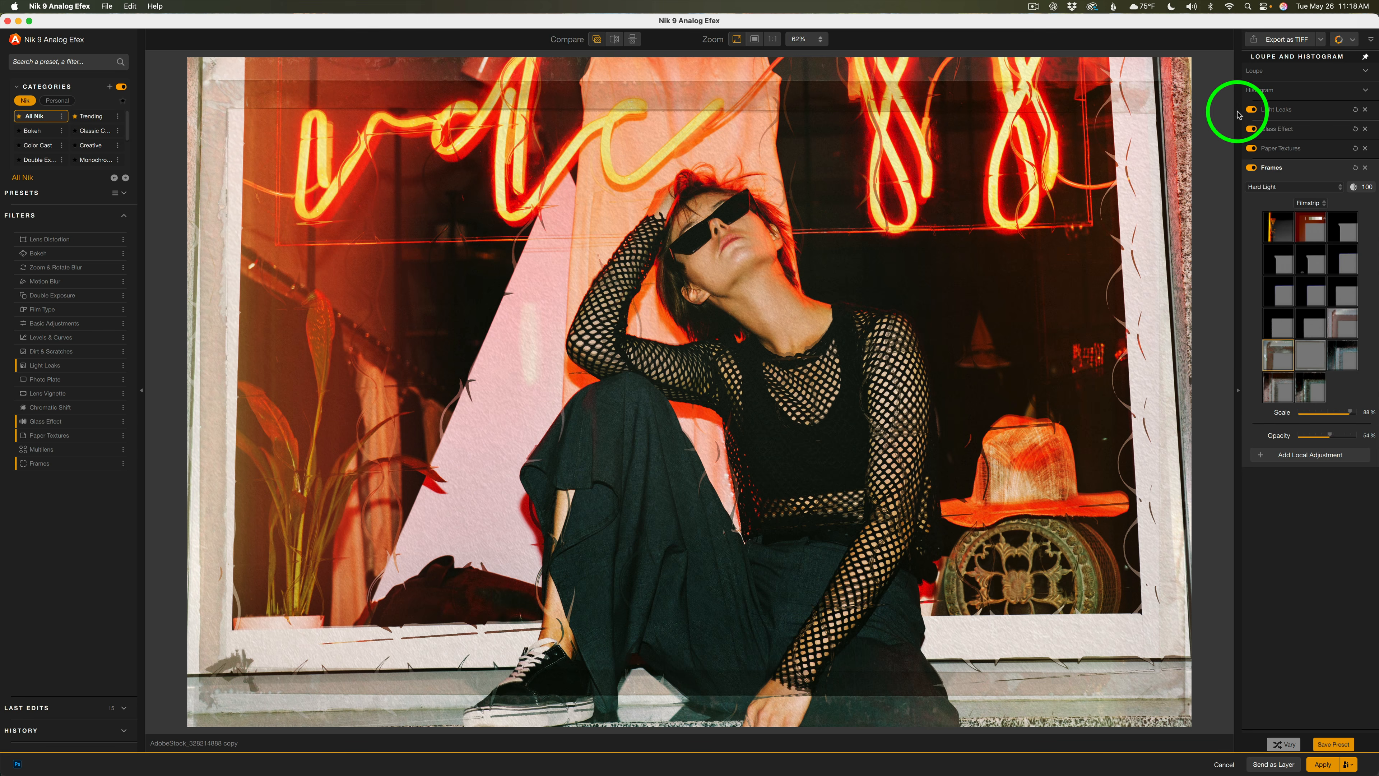
{"action": "left_click", "coordinate": [1310, 169]}
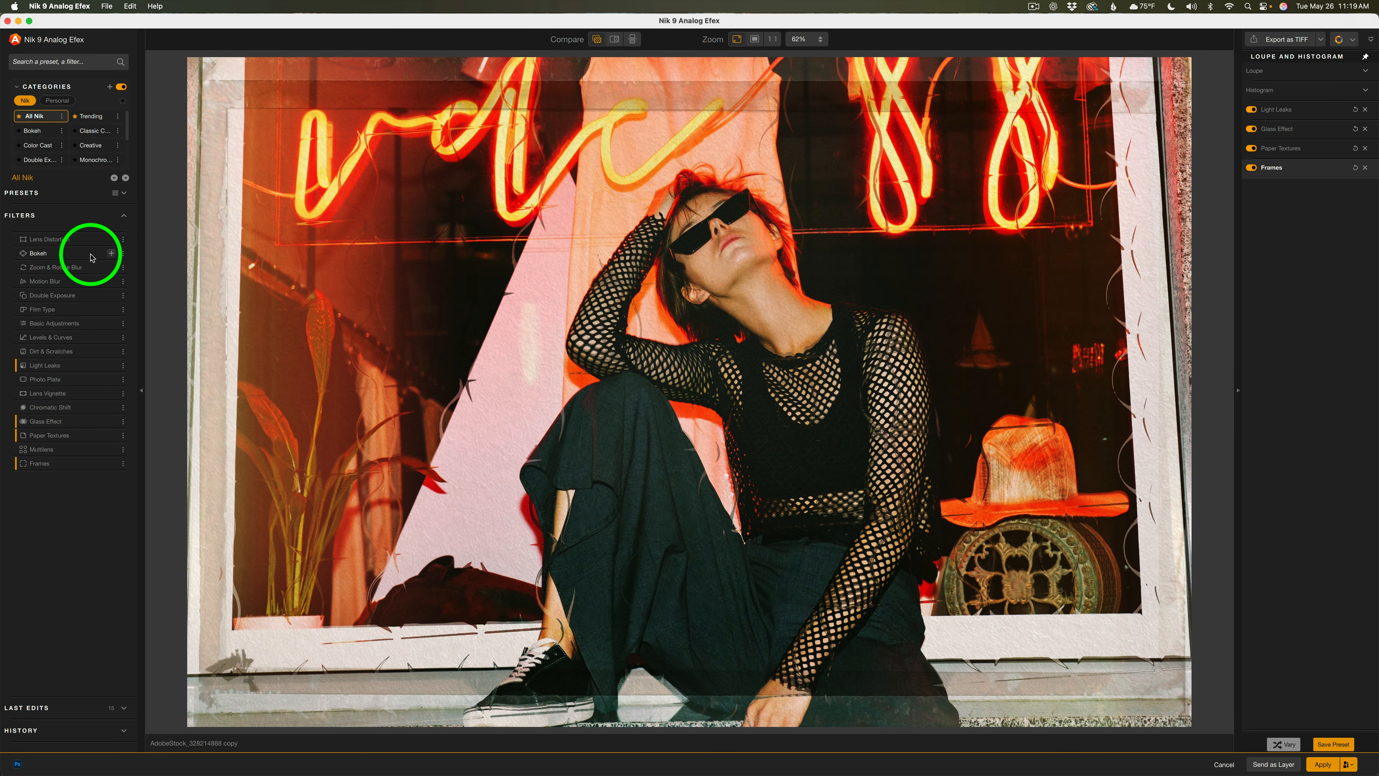
Add the Bokeh filter and move, stretch and rotate its focus ellipse over the woman's face and torso
{"action": "left_click", "coordinate": [112, 254]}
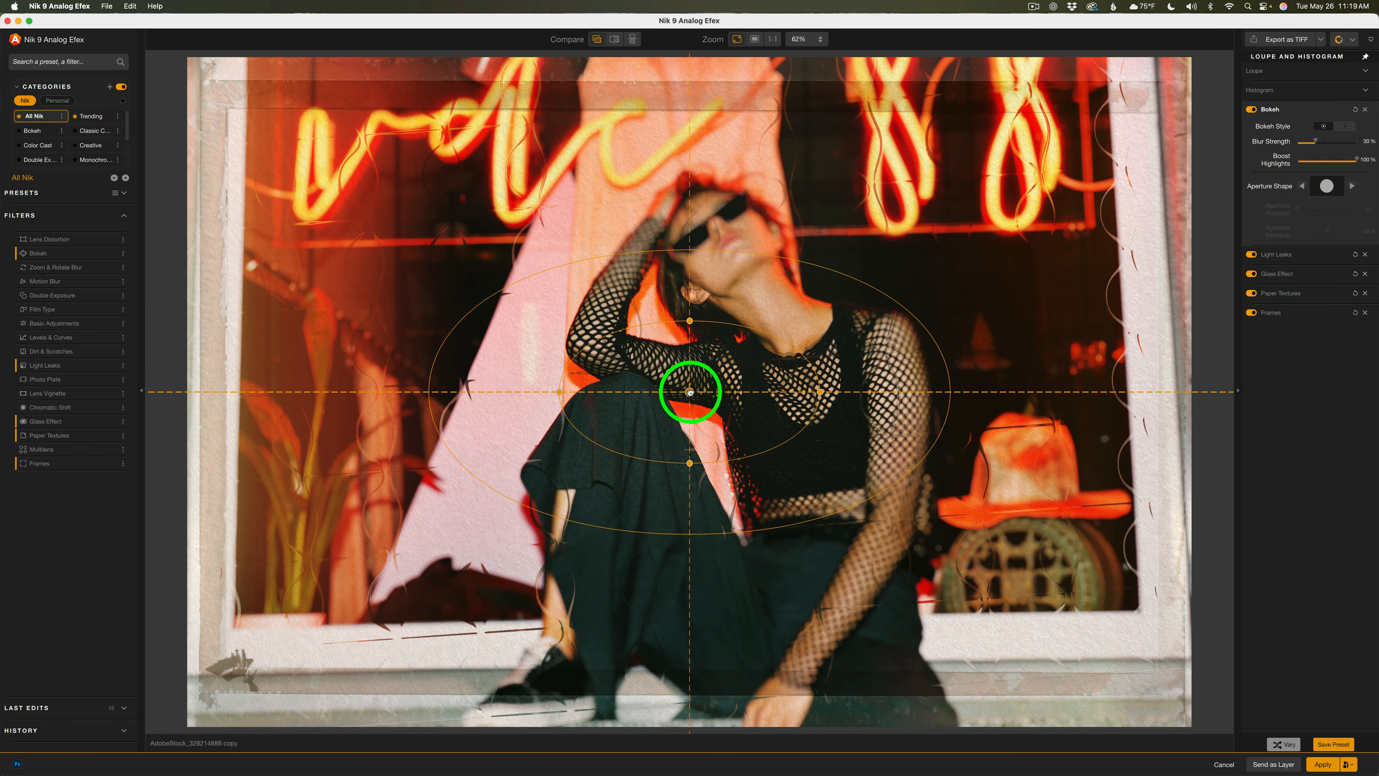
{"action": "left_click_drag", "start_coordinate": [690, 391], "coordinate": [719, 247]}
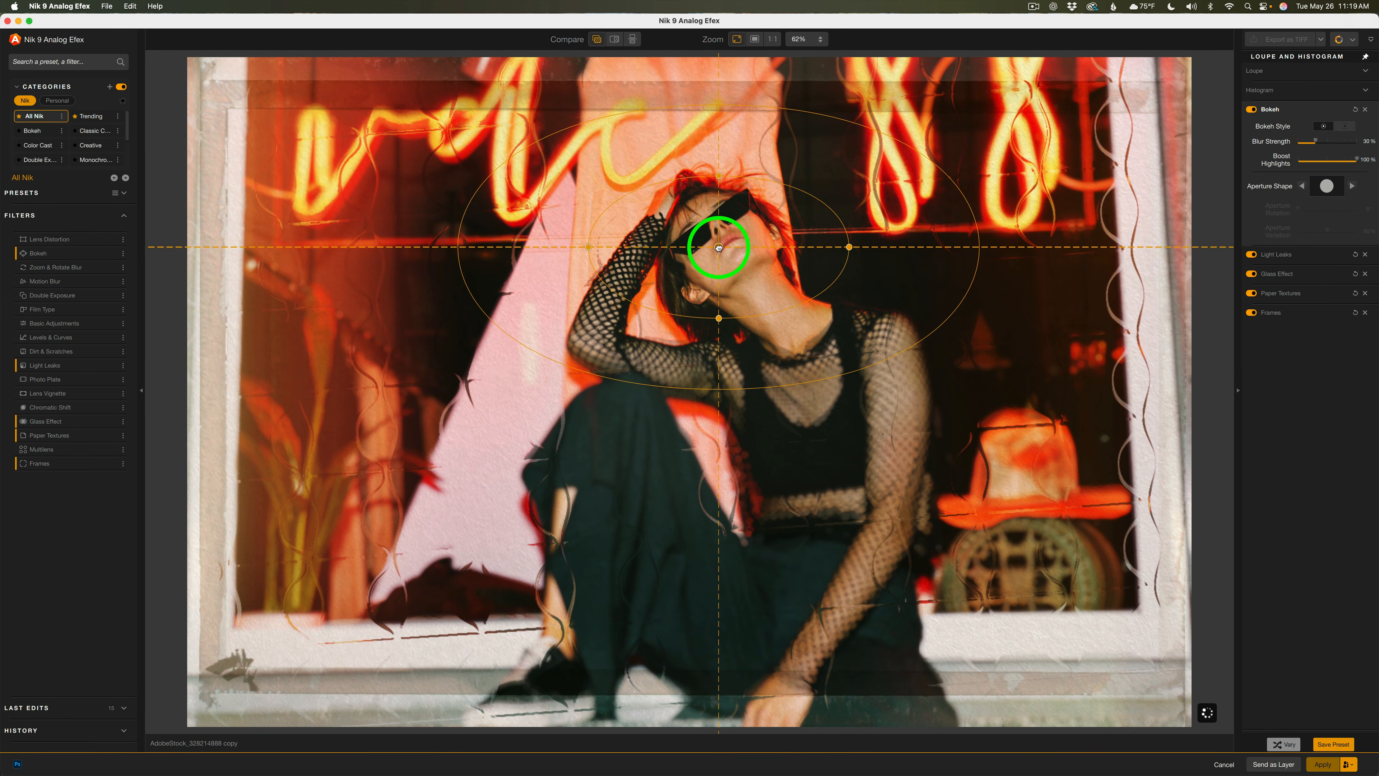
{"action": "left_click_drag", "start_coordinate": [720, 318], "coordinate": [718, 463]}
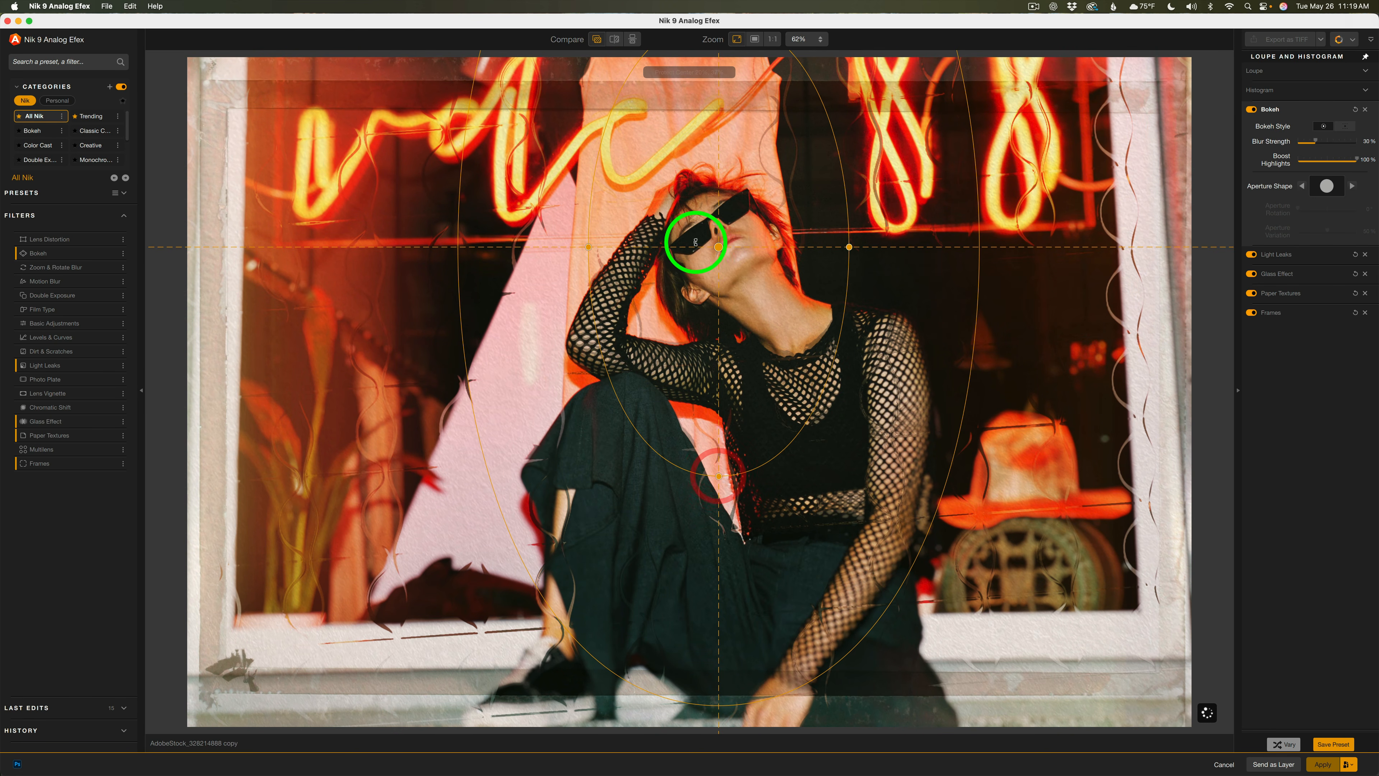
{"action": "left_click_drag", "start_coordinate": [719, 246], "coordinate": [728, 353]}
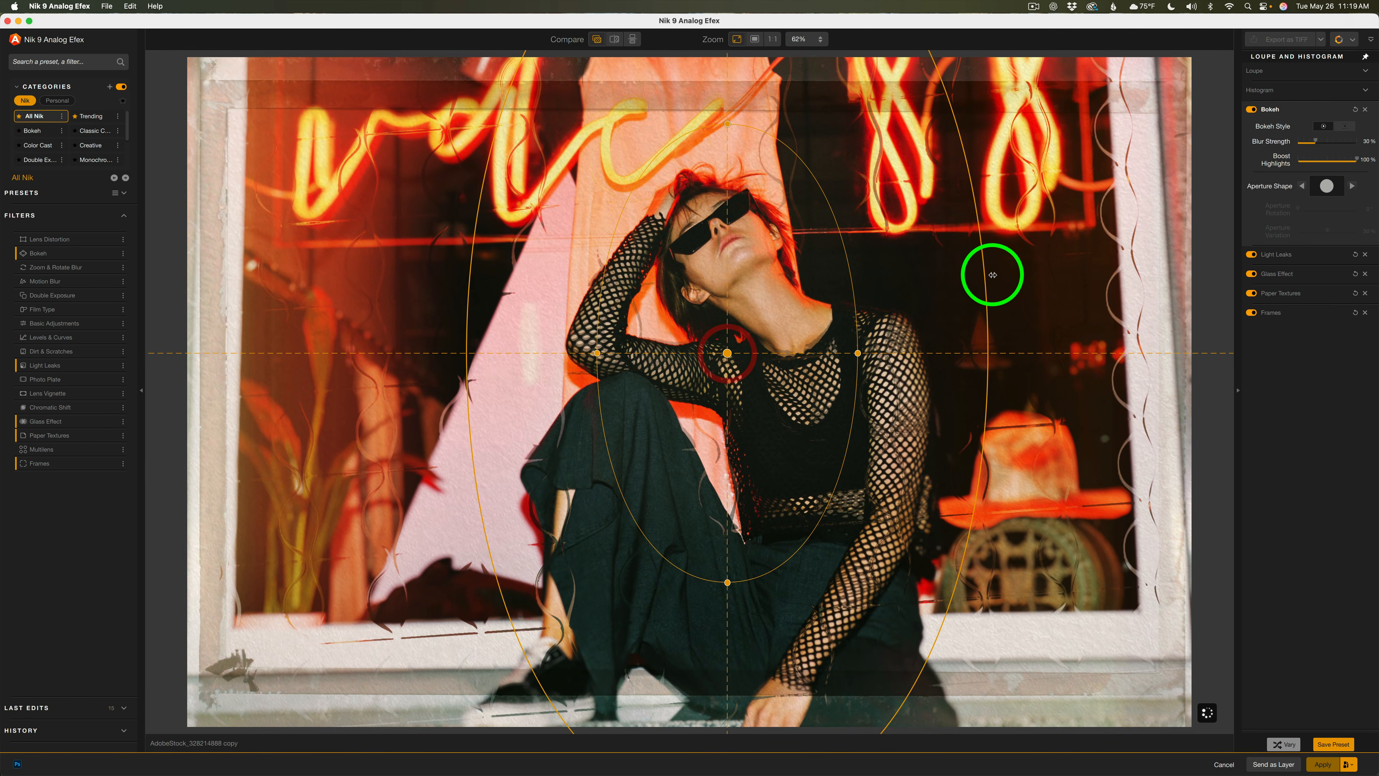
{"action": "mouse_move", "coordinate": [982, 287]}
{"action": "left_mouse_down"}
{"action": "mouse_move", "coordinate": [1185, 277]}
{"action": "mouse_move", "coordinate": [908, 286]}
{"action": "mouse_move", "coordinate": [975, 287]}
{"action": "left_mouse_up"}
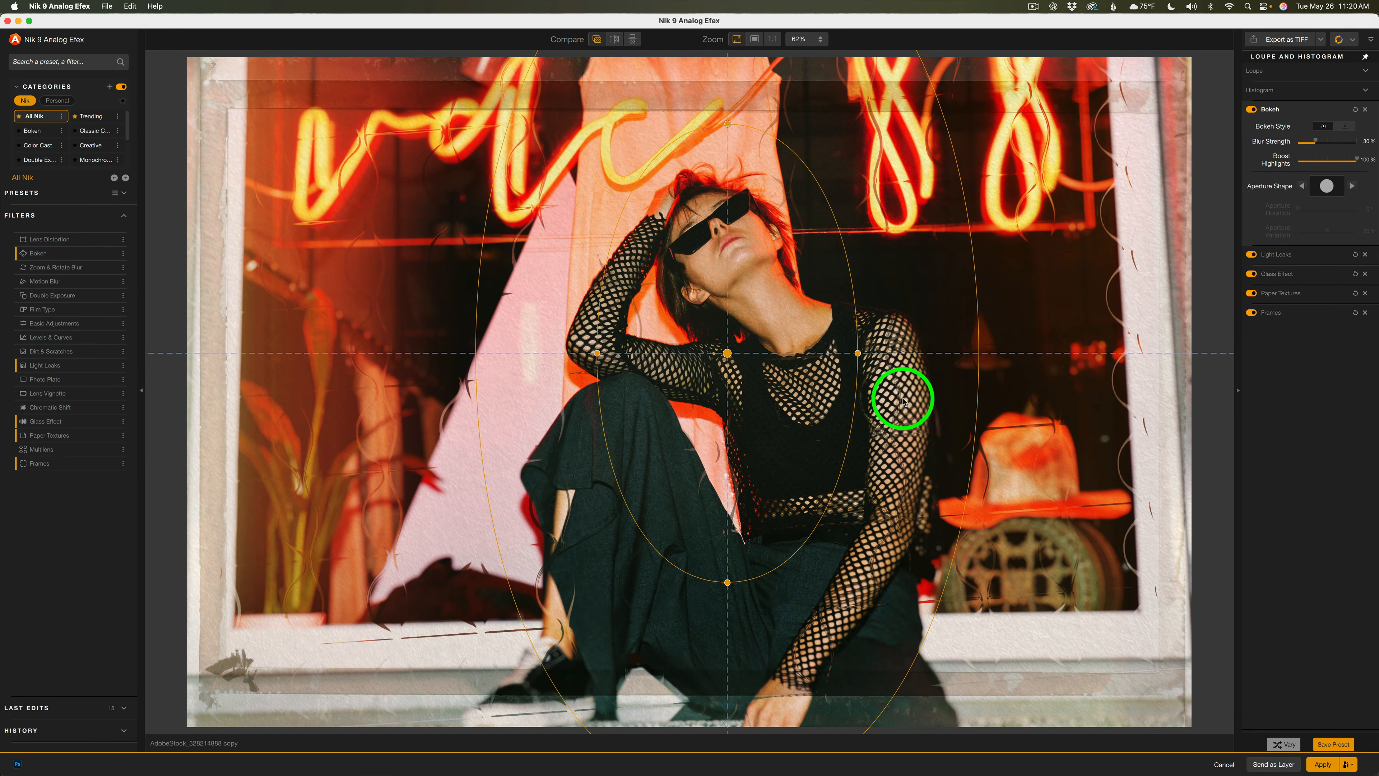
{"action": "mouse_move", "coordinate": [728, 600]}
{"action": "left_mouse_down"}
{"action": "mouse_move", "coordinate": [762, 600]}
{"action": "mouse_move", "coordinate": [745, 597]}
{"action": "left_mouse_up"}
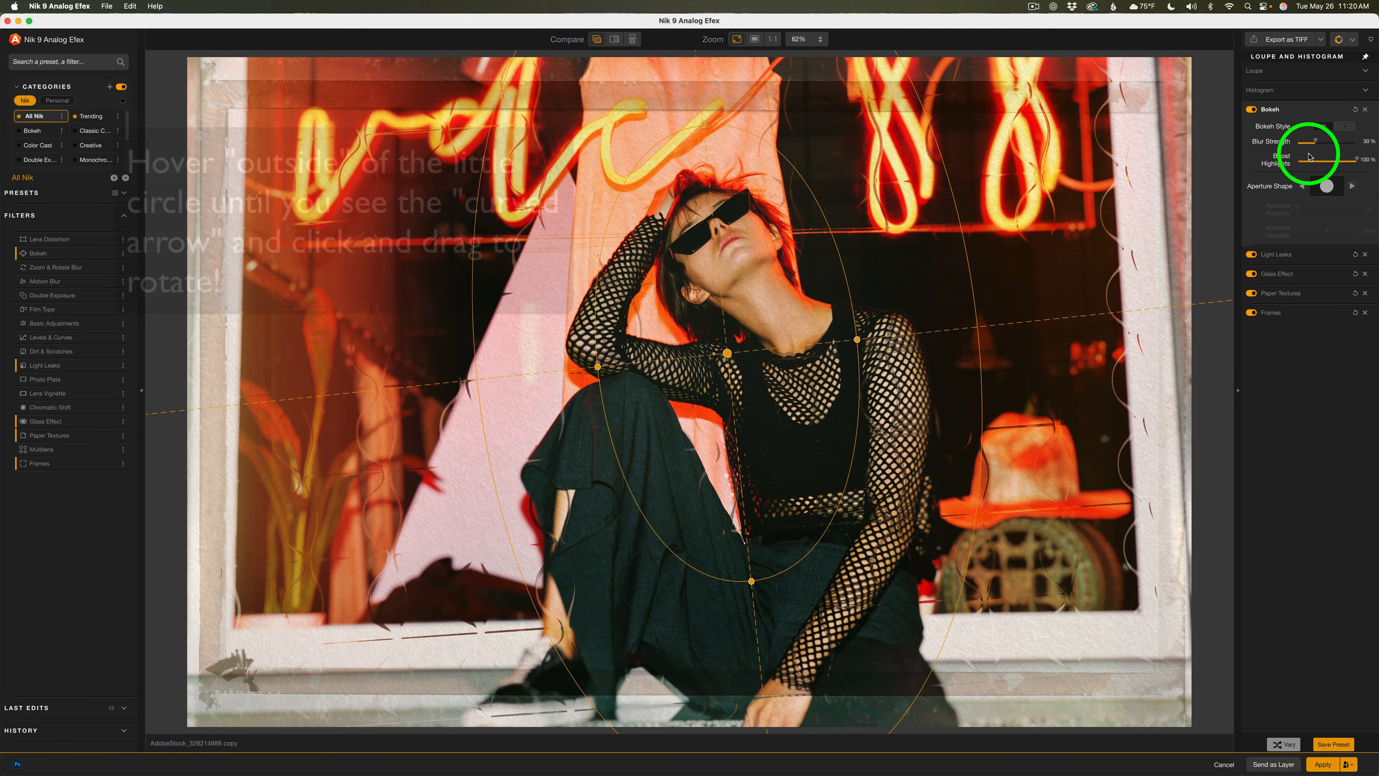
Try different Blur Strength settings and other aperture shapes, returning to the circular shape
{"action": "mouse_move", "coordinate": [1317, 142]}
{"action": "left_mouse_down"}
{"action": "mouse_move", "coordinate": [1351, 141]}
{"action": "mouse_move", "coordinate": [1317, 150]}
{"action": "left_mouse_up"}
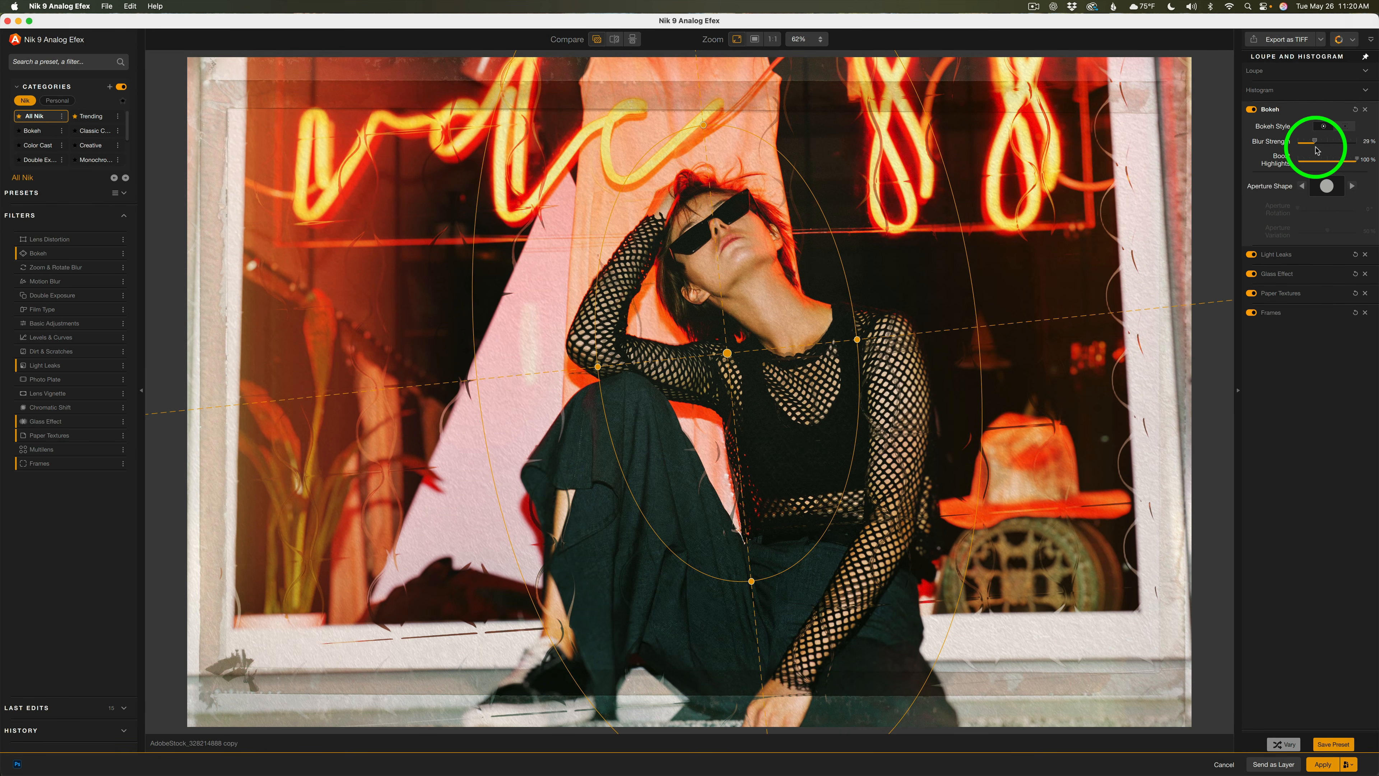
{"action": "left_click_drag", "start_coordinate": [1316, 151], "coordinate": [1318, 151]}
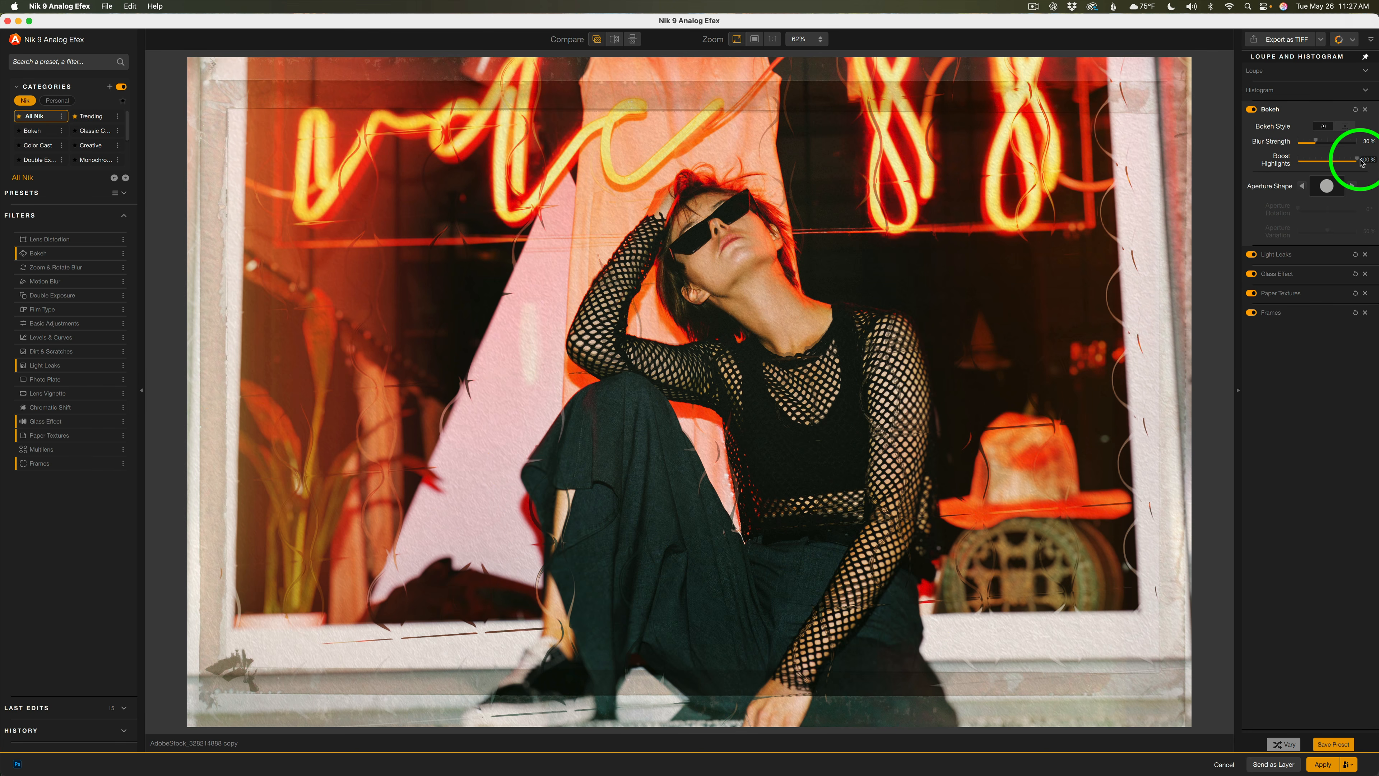
{"action": "left_click", "coordinate": [1352, 186]}
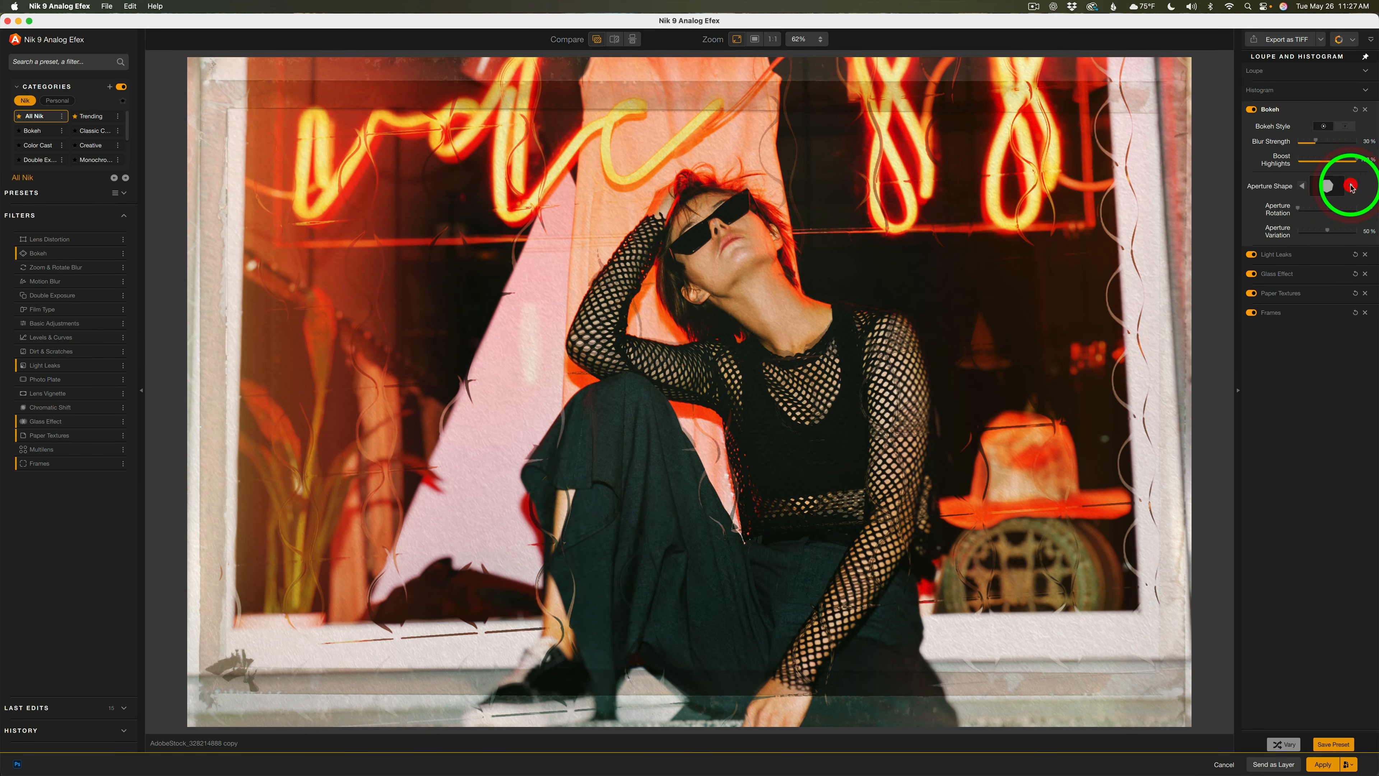
{"action": "left_click", "coordinate": [1352, 187]}
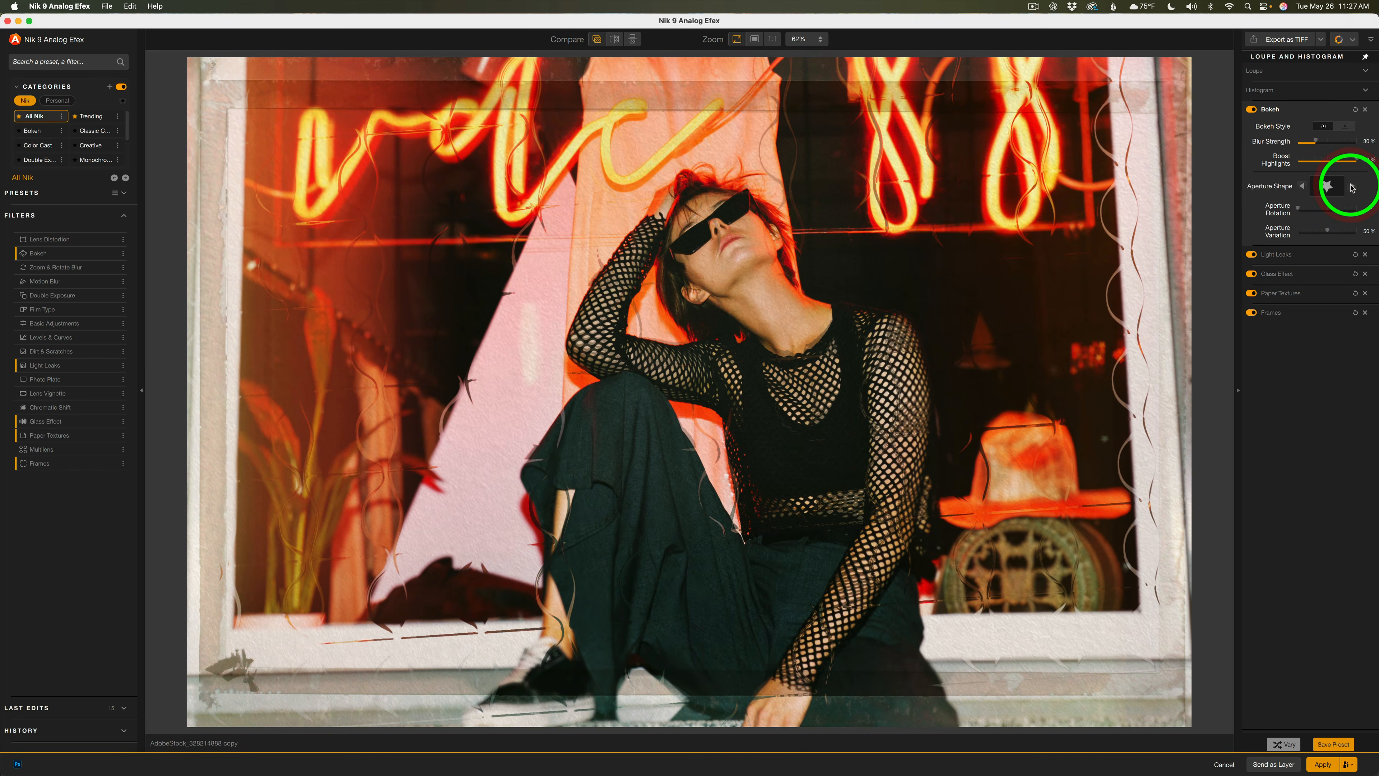
{"action": "left_click", "coordinate": [1338, 186]}
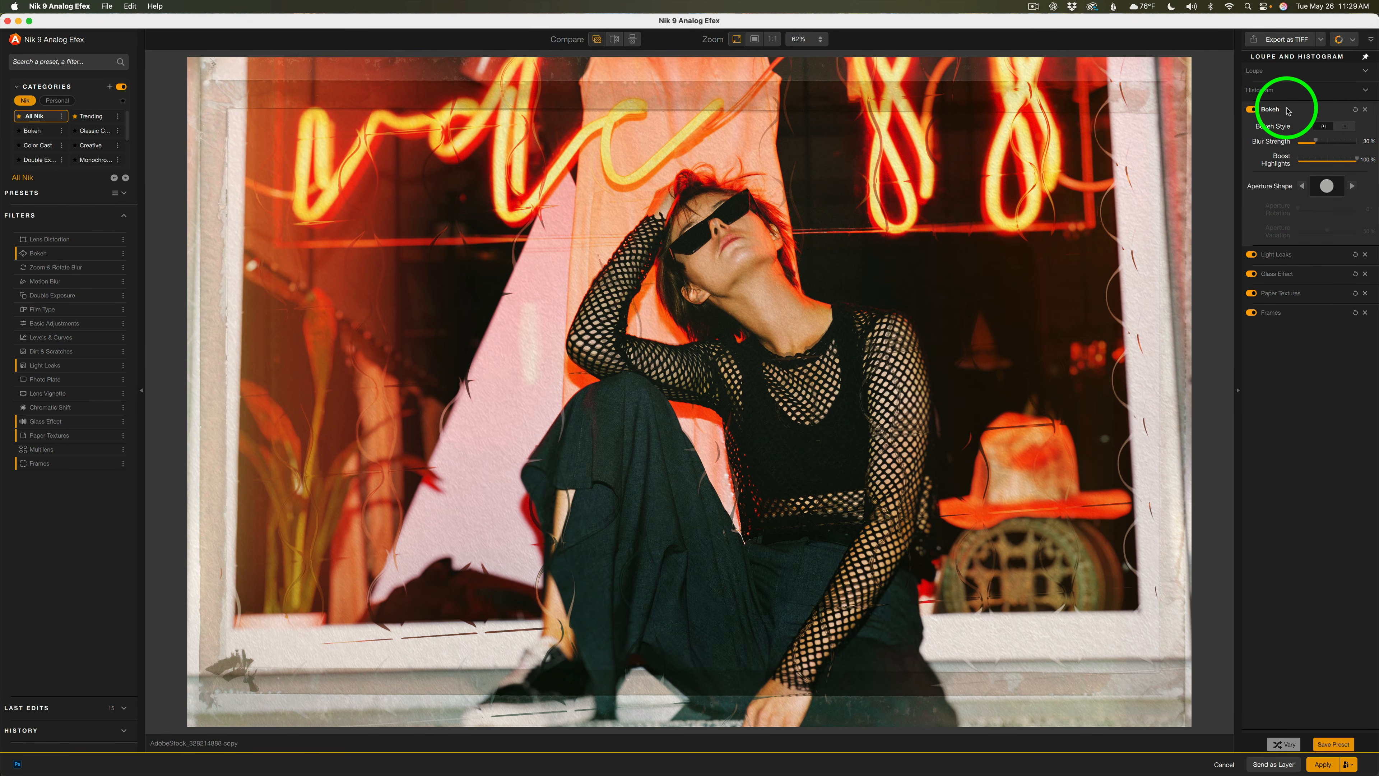
Toggle the Bokeh filter off and on, and set Blur Strength to 41%
{"action": "left_click", "coordinate": [1253, 110]}
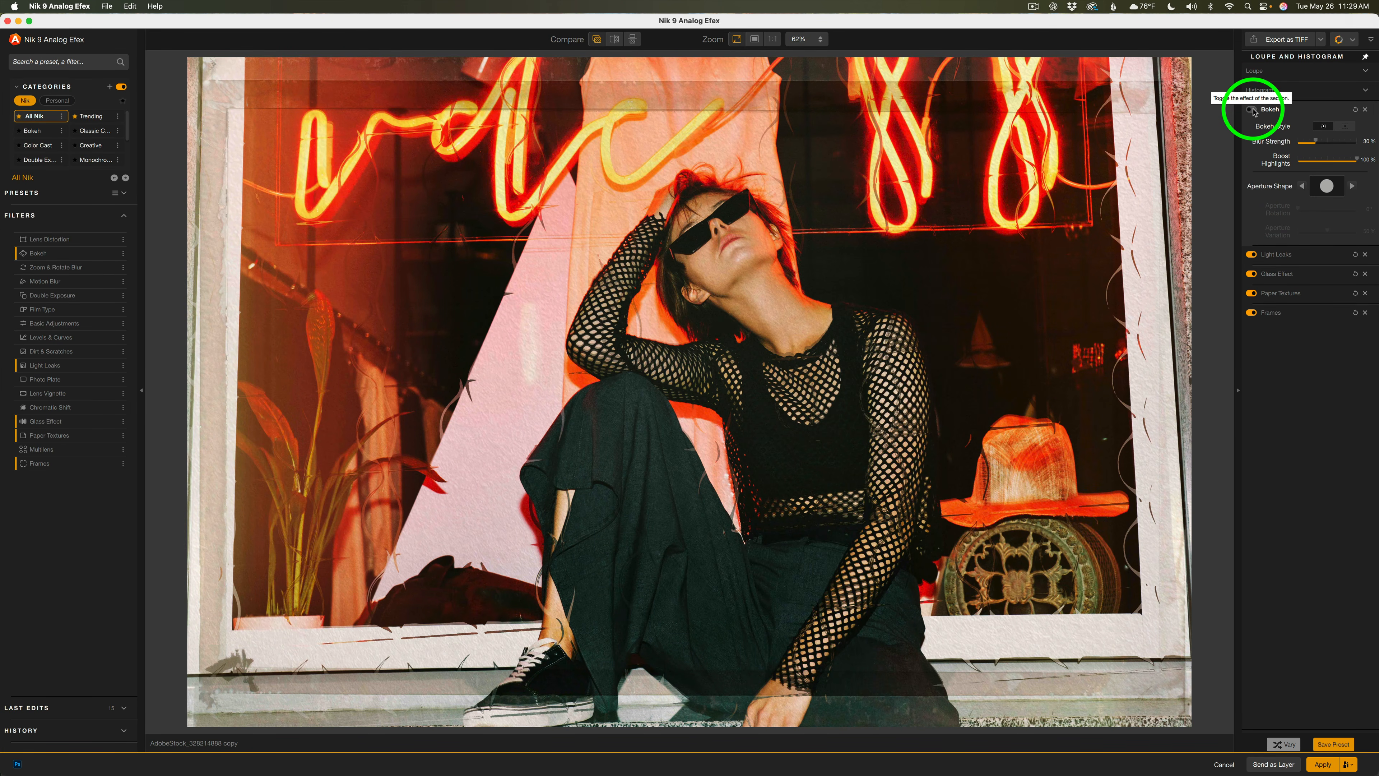
{"action": "left_click", "coordinate": [1253, 110]}
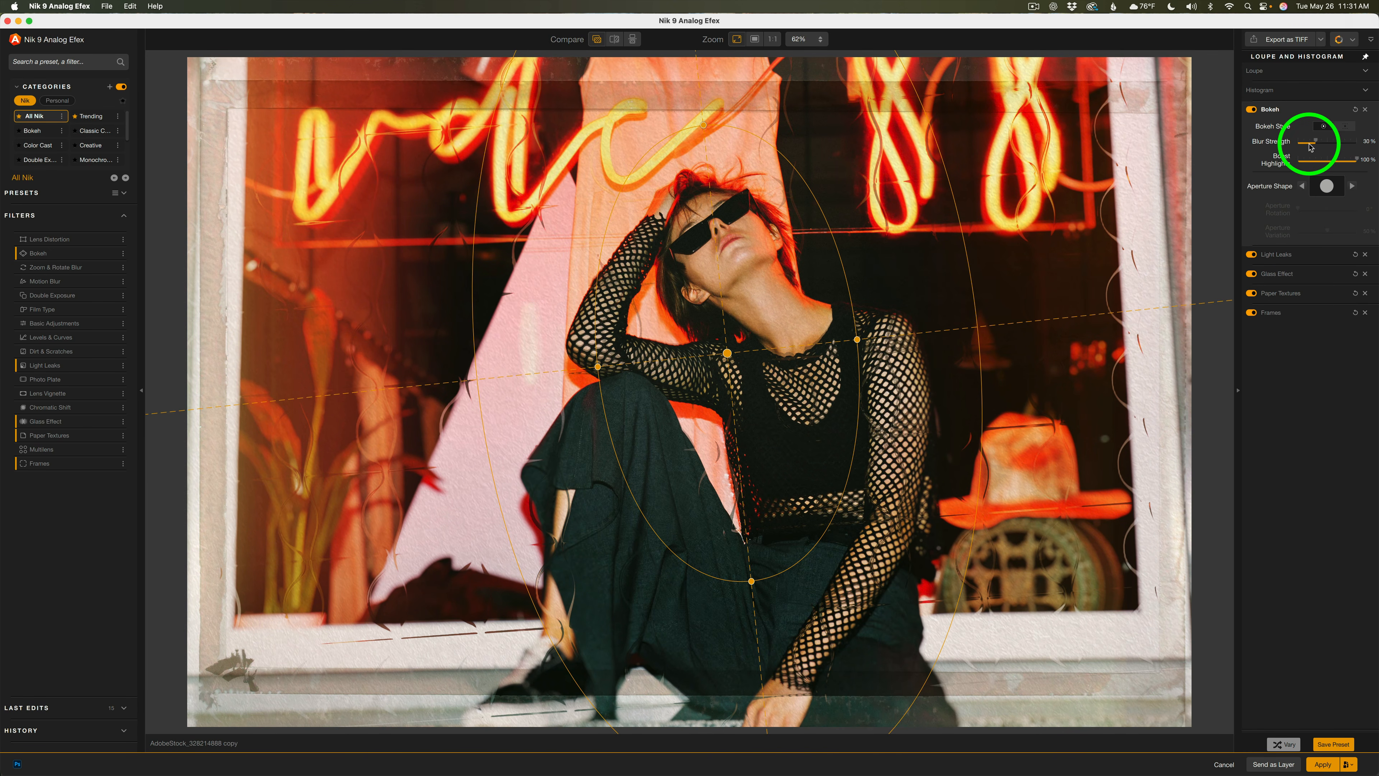
{"action": "left_click_drag", "start_coordinate": [1318, 142], "coordinate": [1322, 142]}
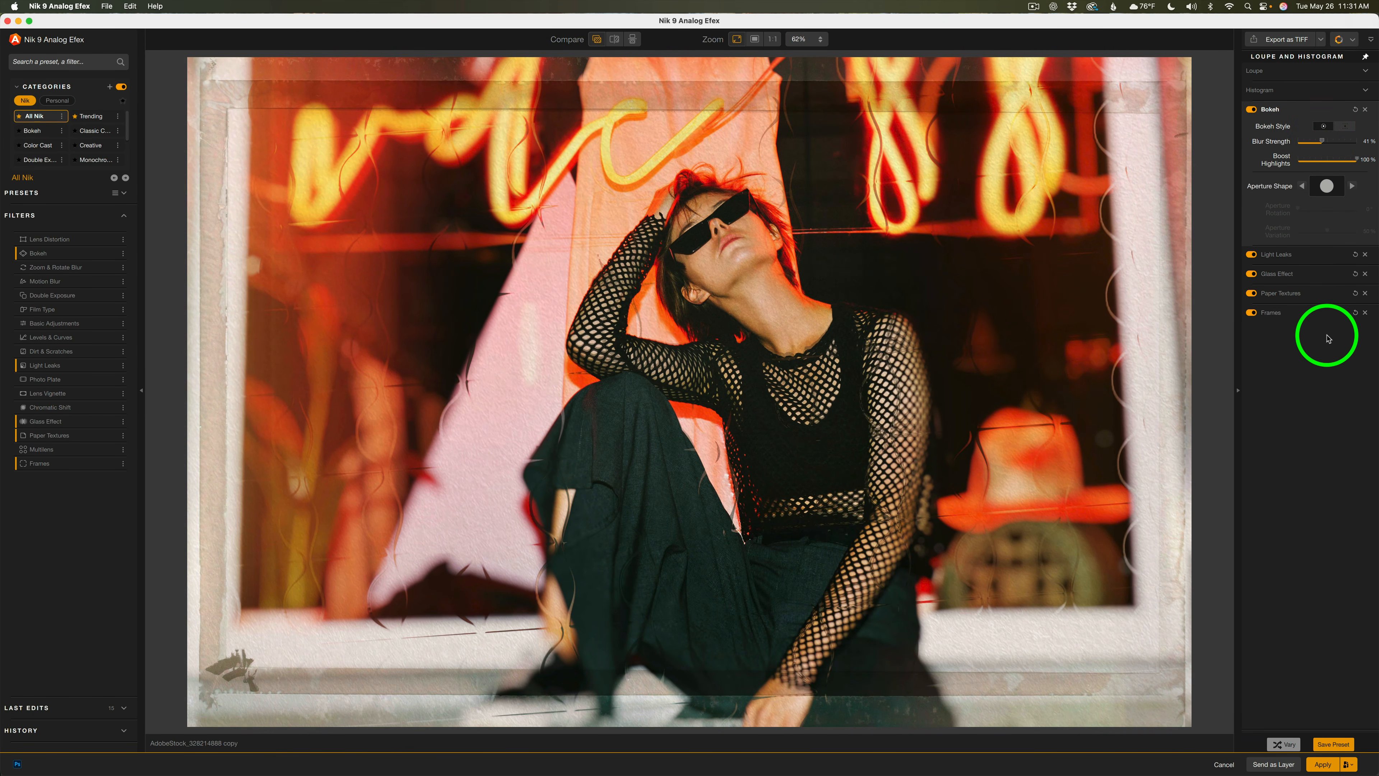
Toggle the quick before/after comparison on and off
{"action": "left_click", "coordinate": [598, 40]}
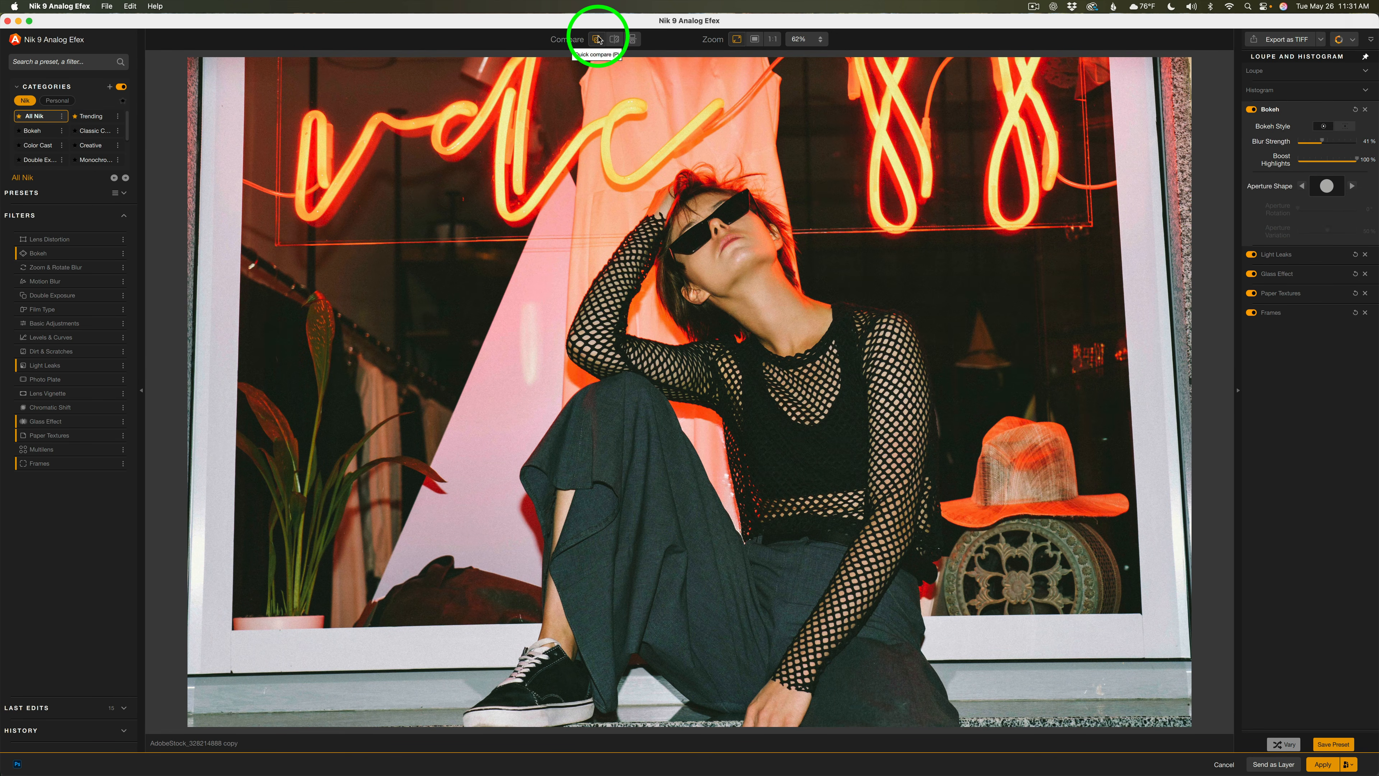
{"action": "left_click", "coordinate": [598, 40]}
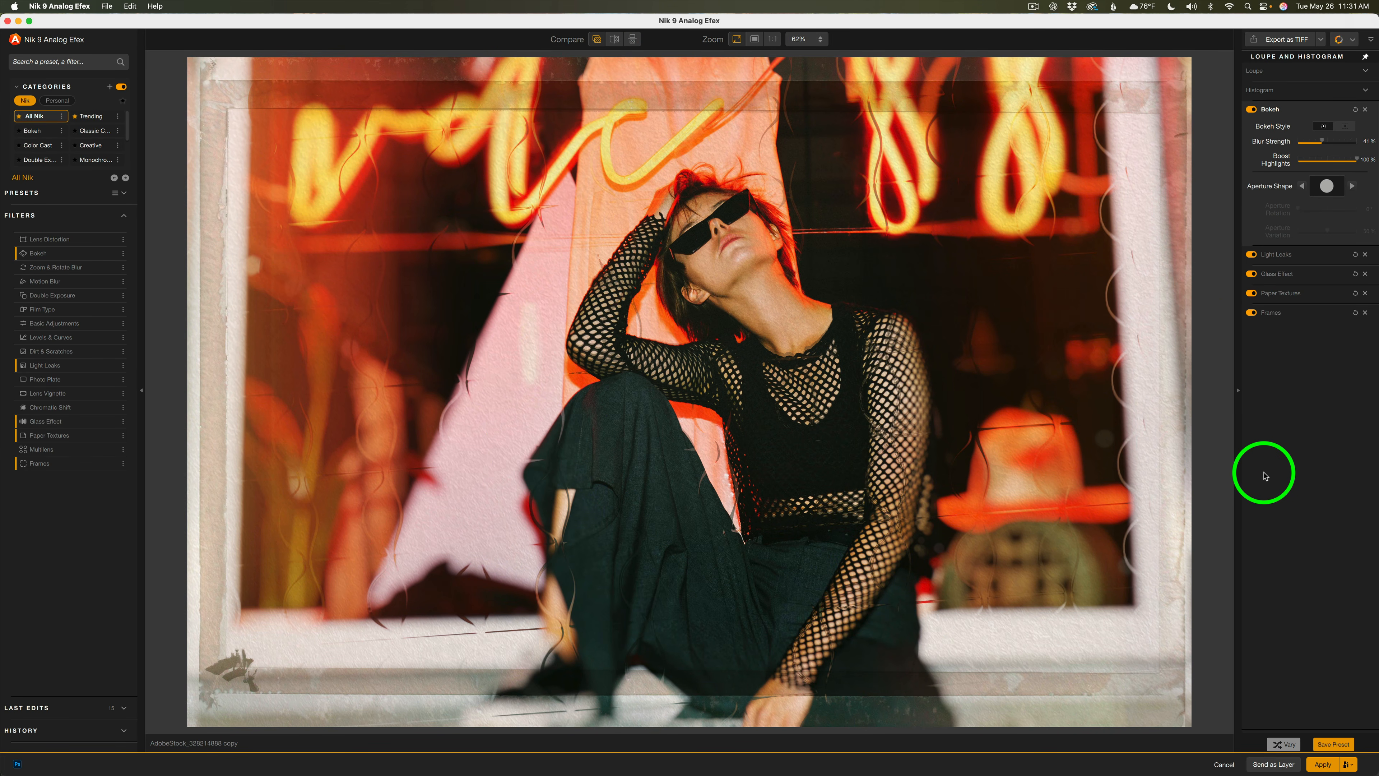
Open the Save Preset dialog and cancel it
{"action": "left_click", "coordinate": [1335, 744]}
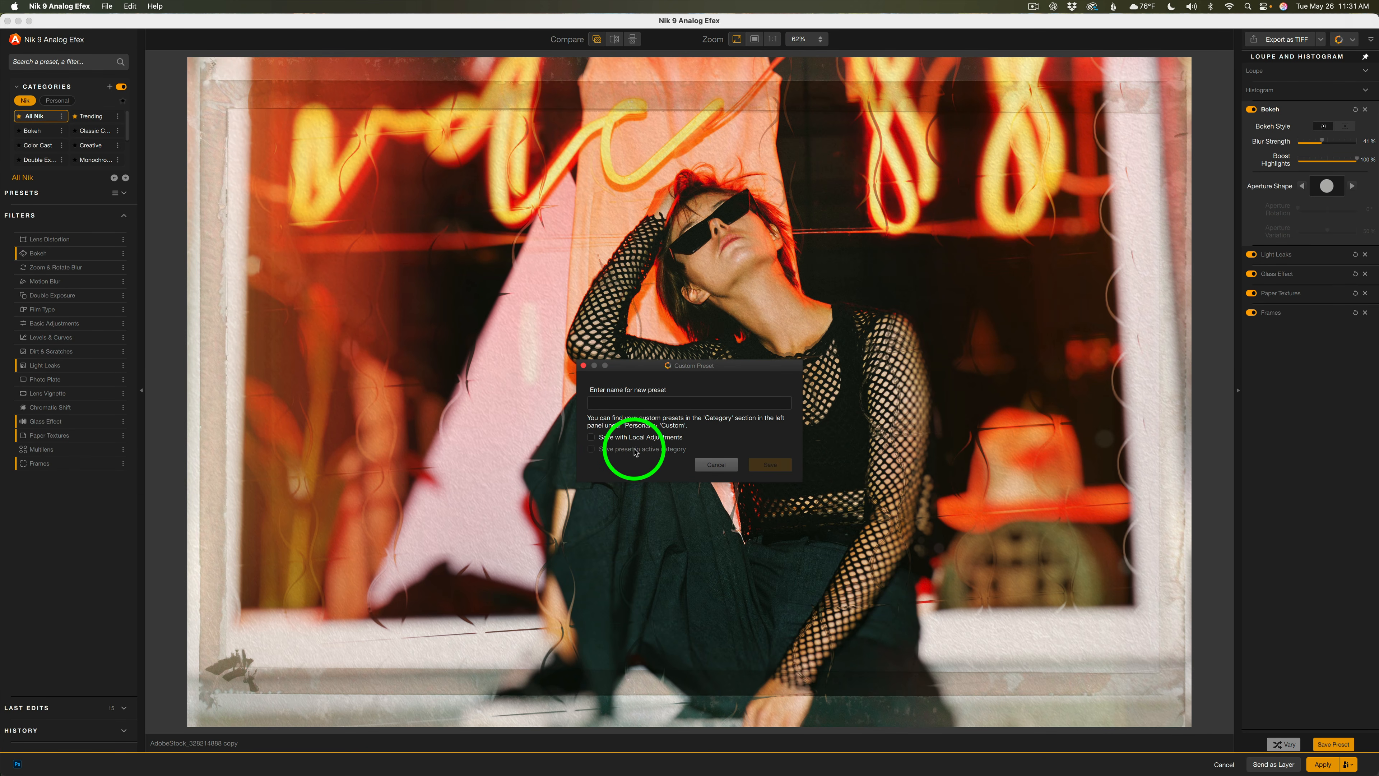
{"action": "left_click", "coordinate": [716, 465]}
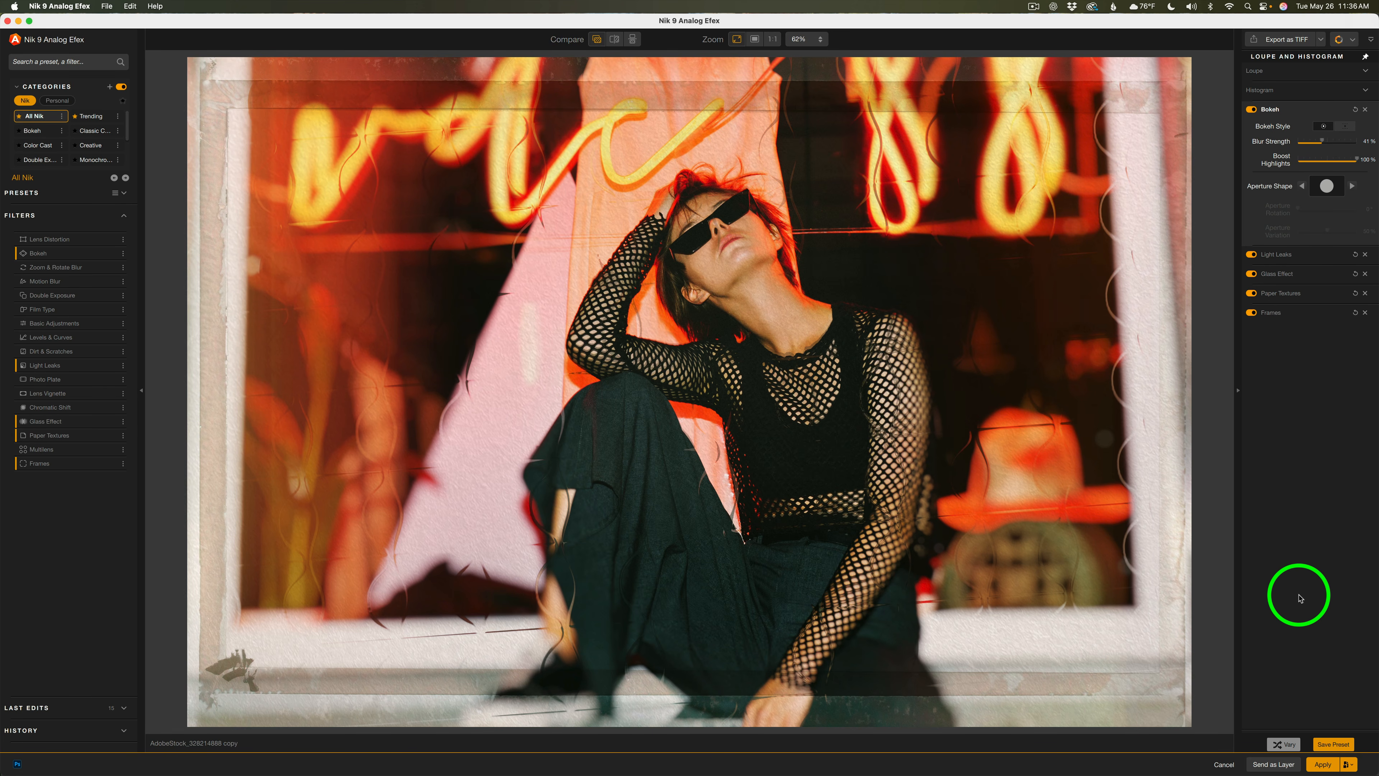
Review the Apply output options and the Preferences host settings without changing them
{"action": "left_click", "coordinate": [1352, 763]}
{"action": "left_click", "coordinate": [1257, 744]}
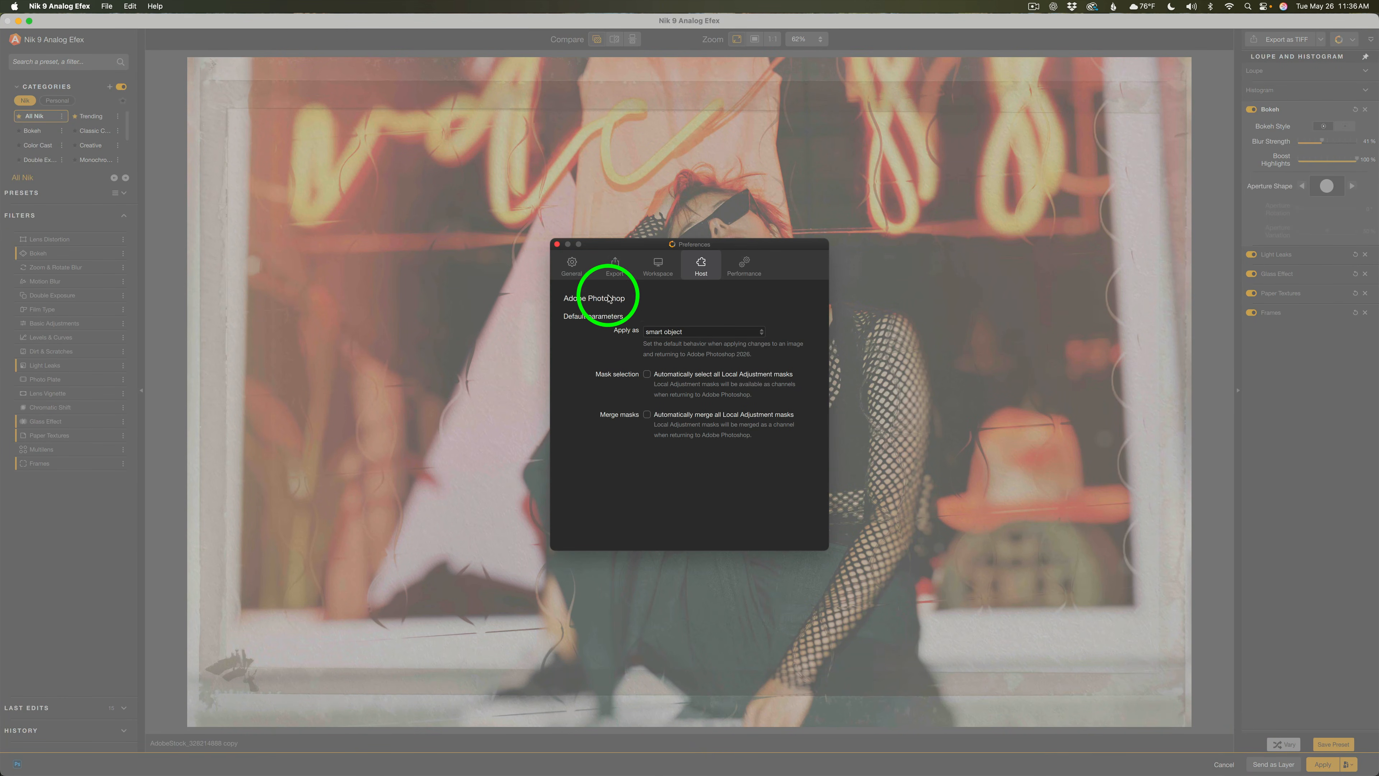
{"action": "left_click", "coordinate": [557, 244]}
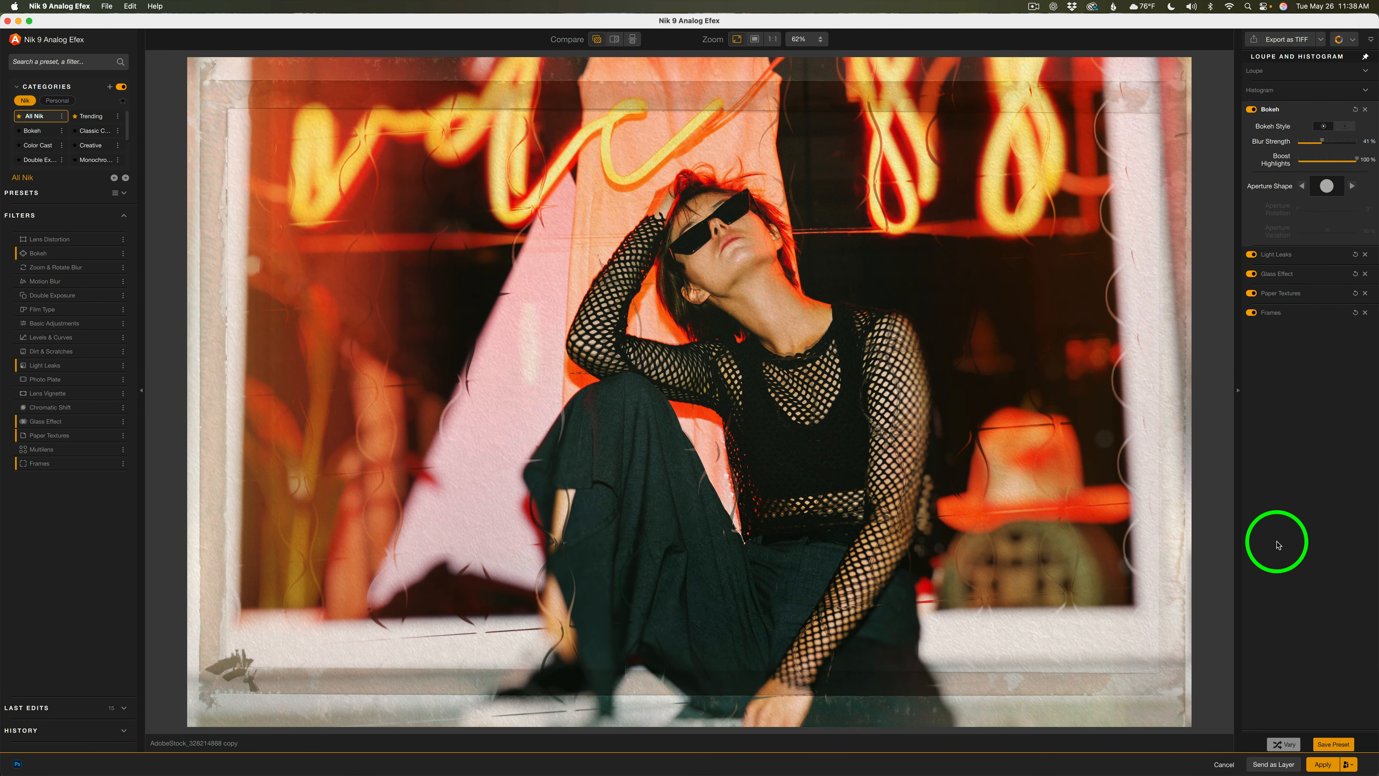
{"action": "left_click", "coordinate": [1351, 764]}
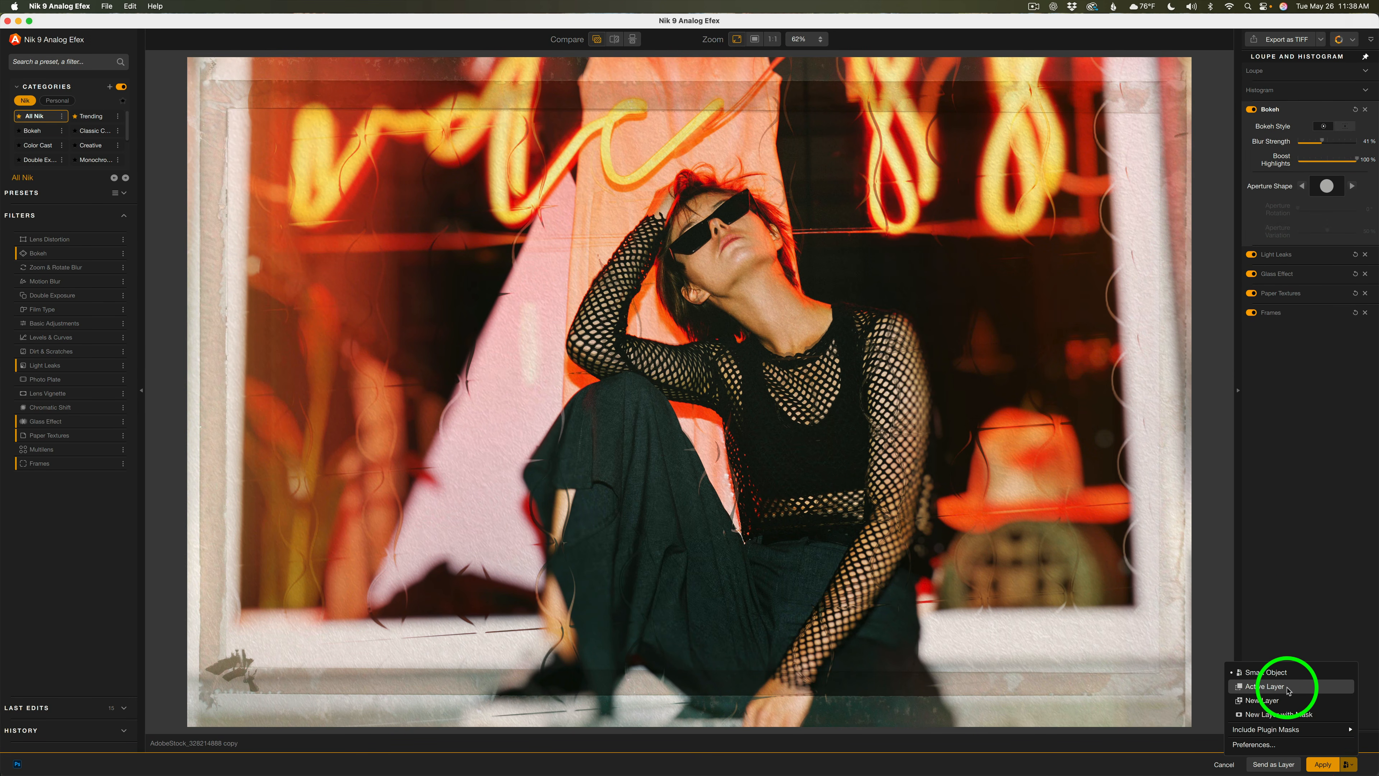
{"action": "left_click", "coordinate": [1264, 562]}
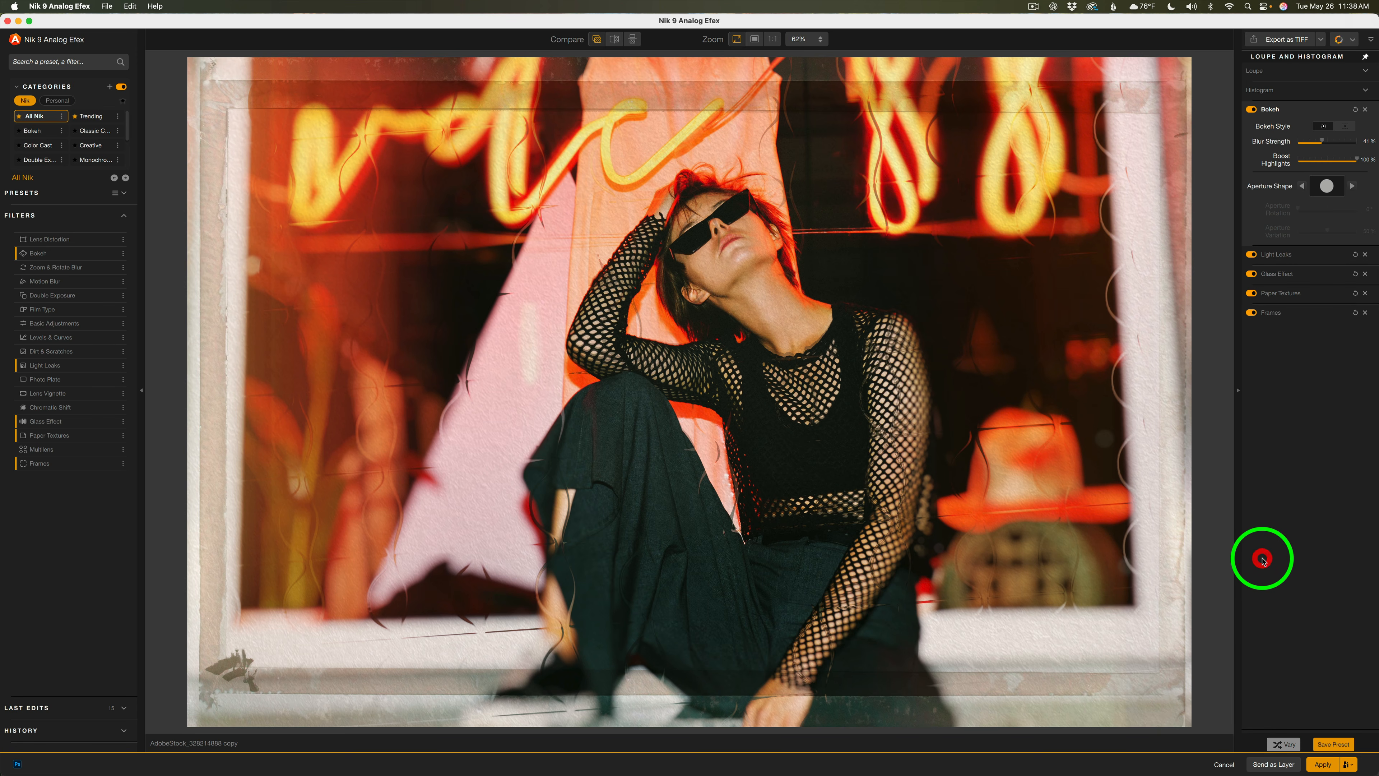